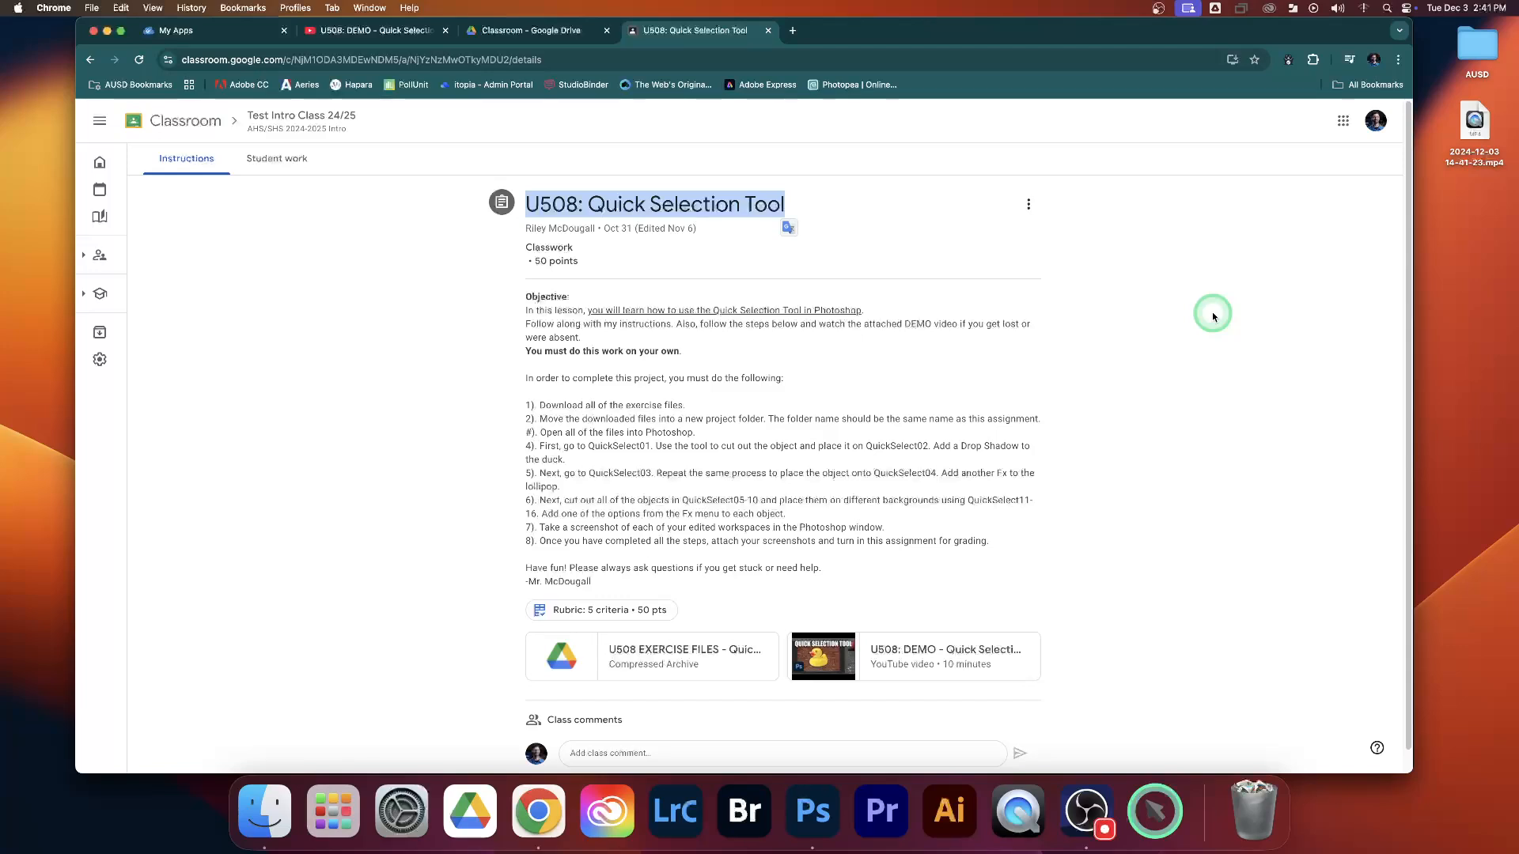
Review the Quick Selection Tool assignment's instructions on downloading and opening the exercise files.
left_click(1213, 316)
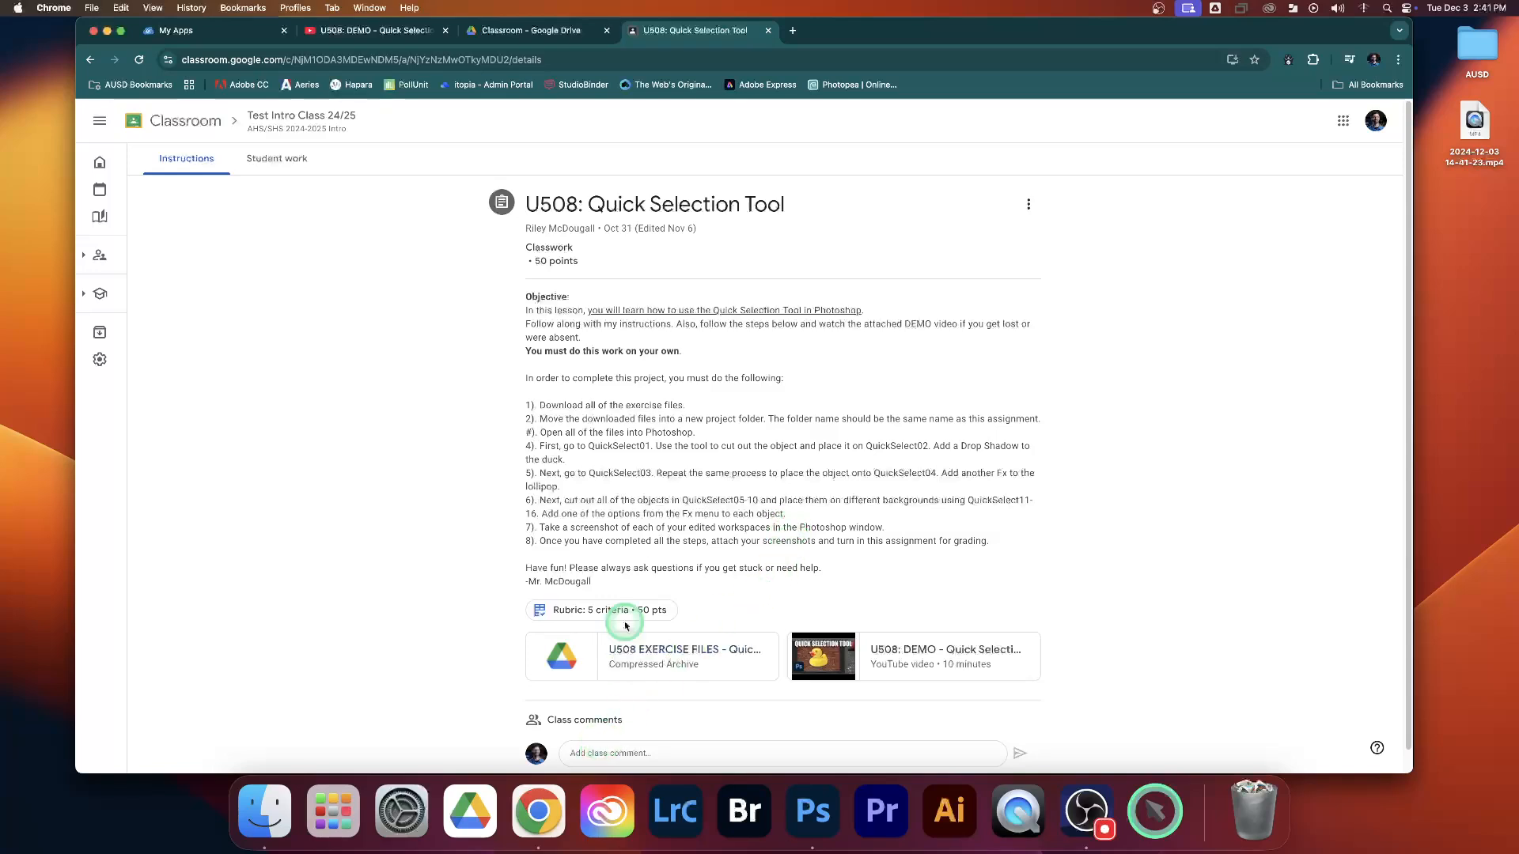
left_click_drag(525, 404, 540, 419)
left_click_drag(823, 411, 986, 413)
left_click(1061, 441)
Switch to Photoshop and view the QuickSelect02 brick wall before returning to the QuickSelect01 duck image.
left_click(786, 808)
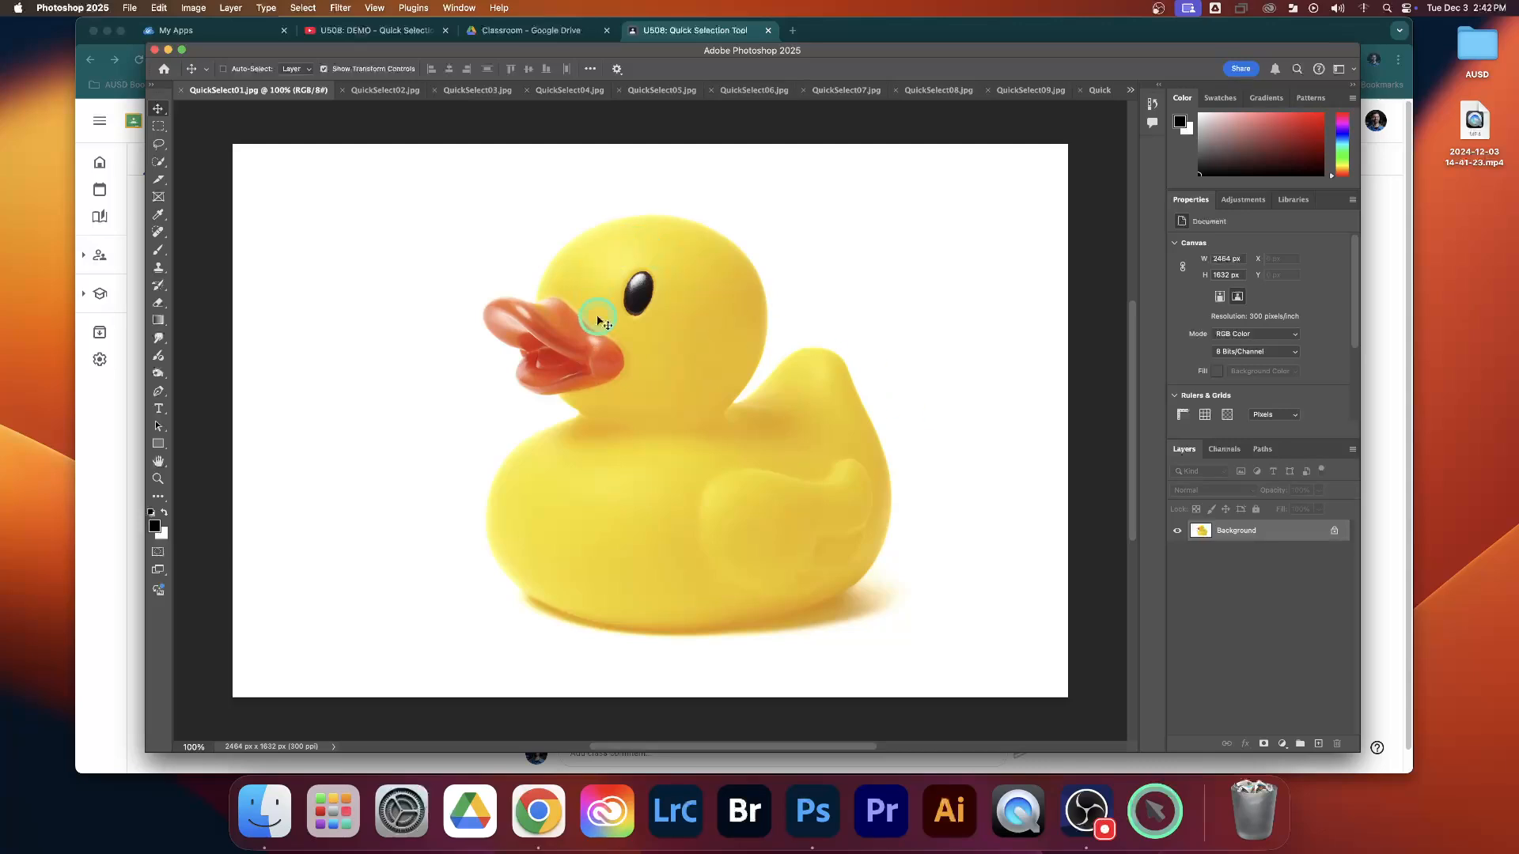
left_click(383, 89)
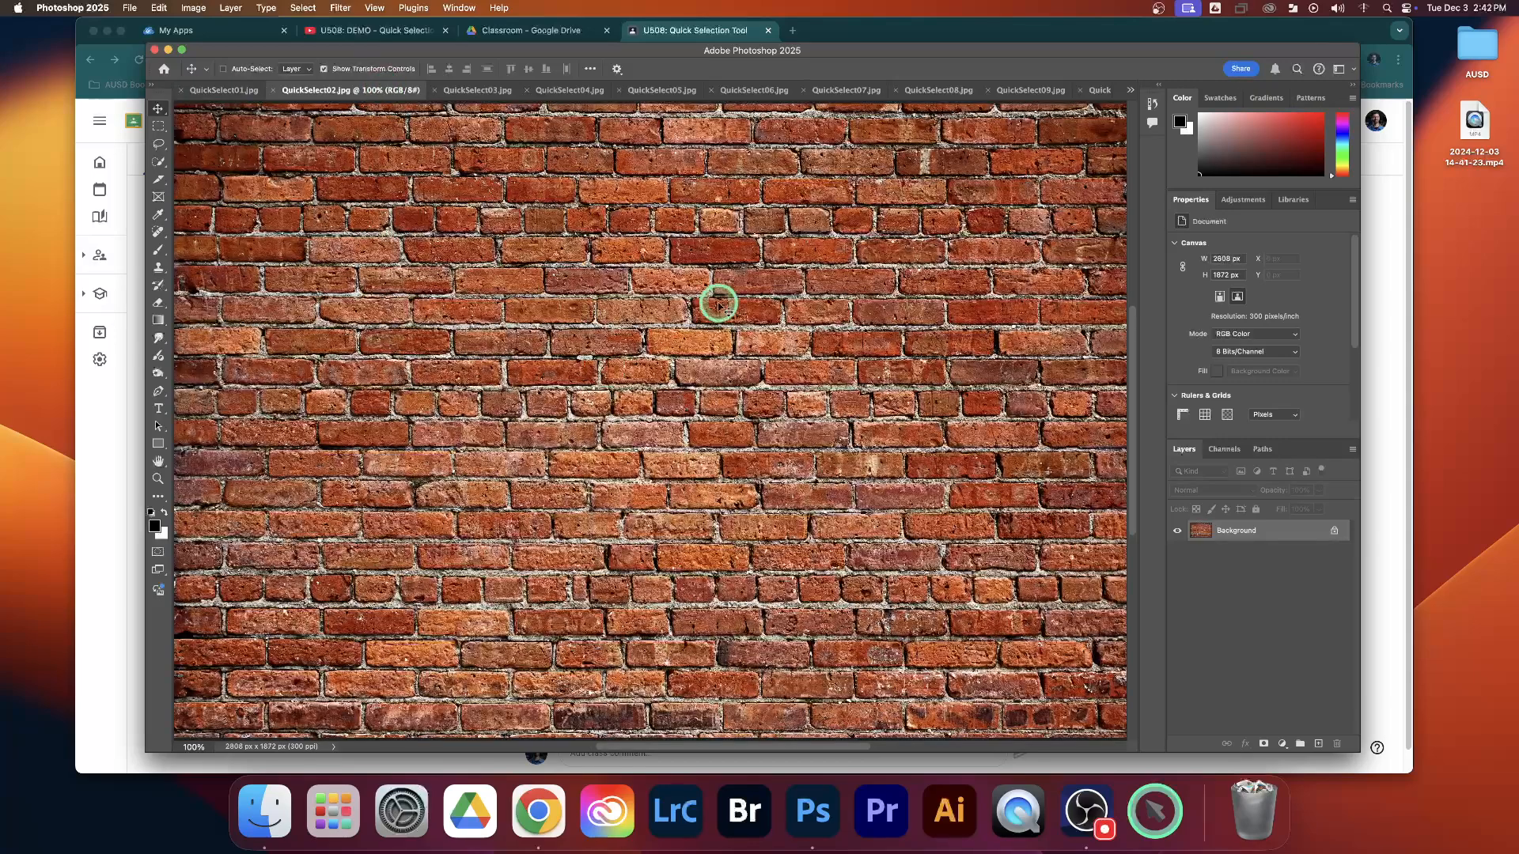
left_click(215, 91)
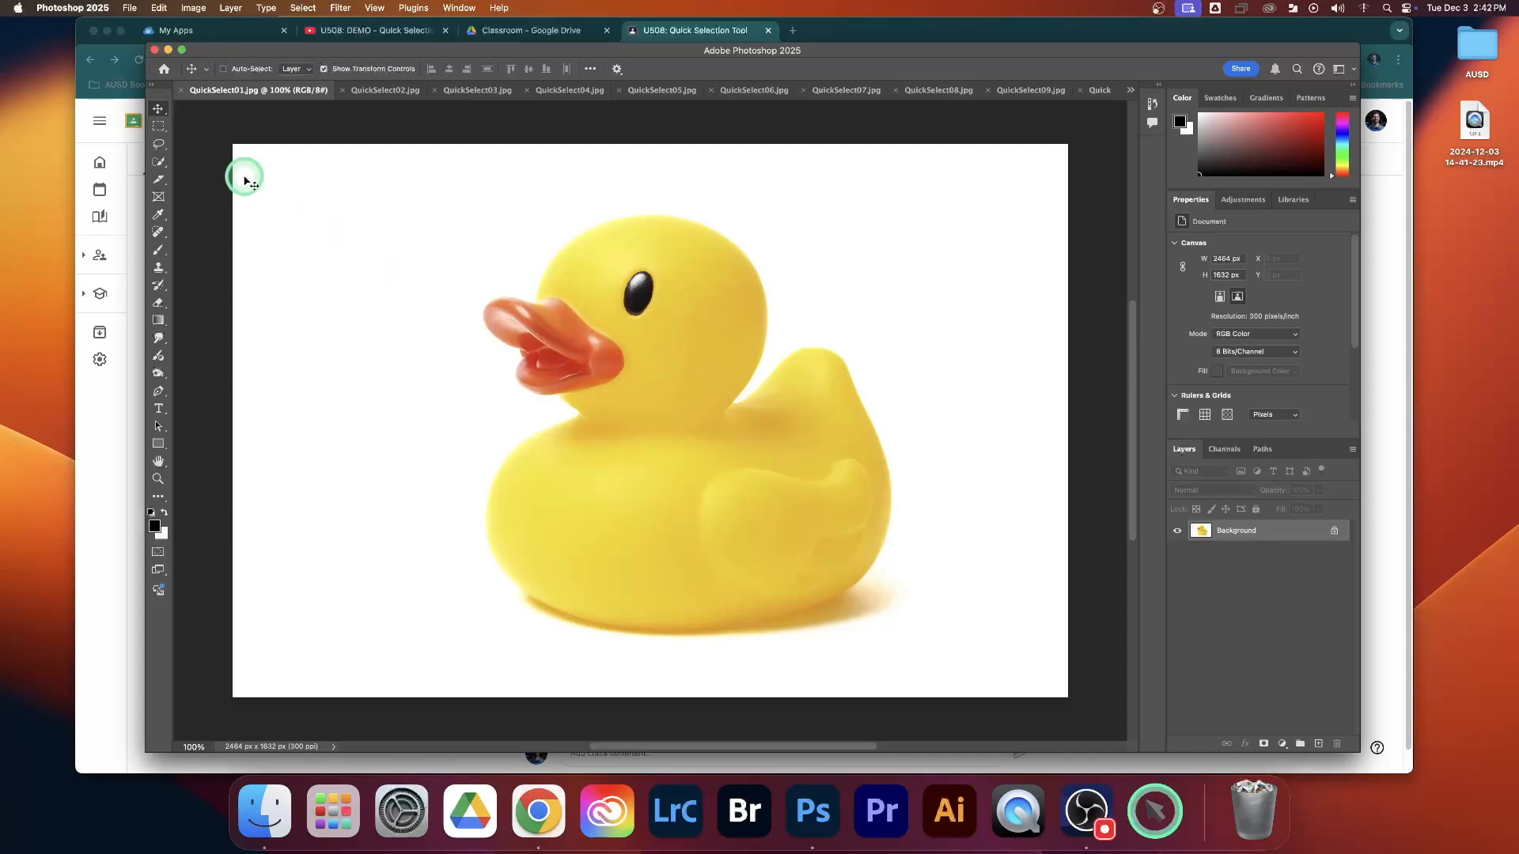
Activate the Quick Selection tool in place of the Object Selection tool for the duck image.
left_click(159, 162)
left_click(186, 160)
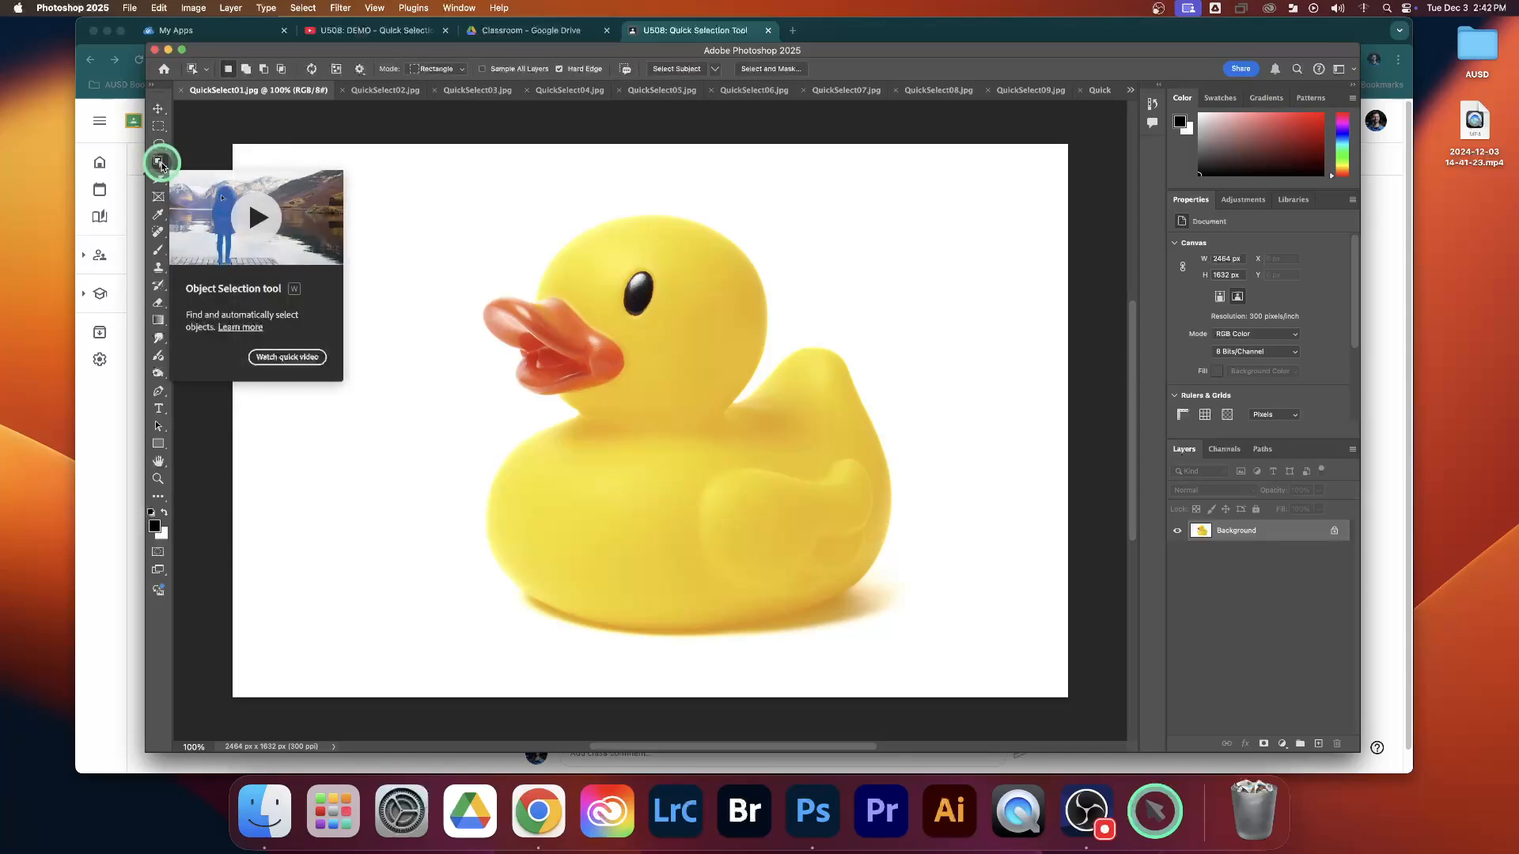
left_click(162, 166)
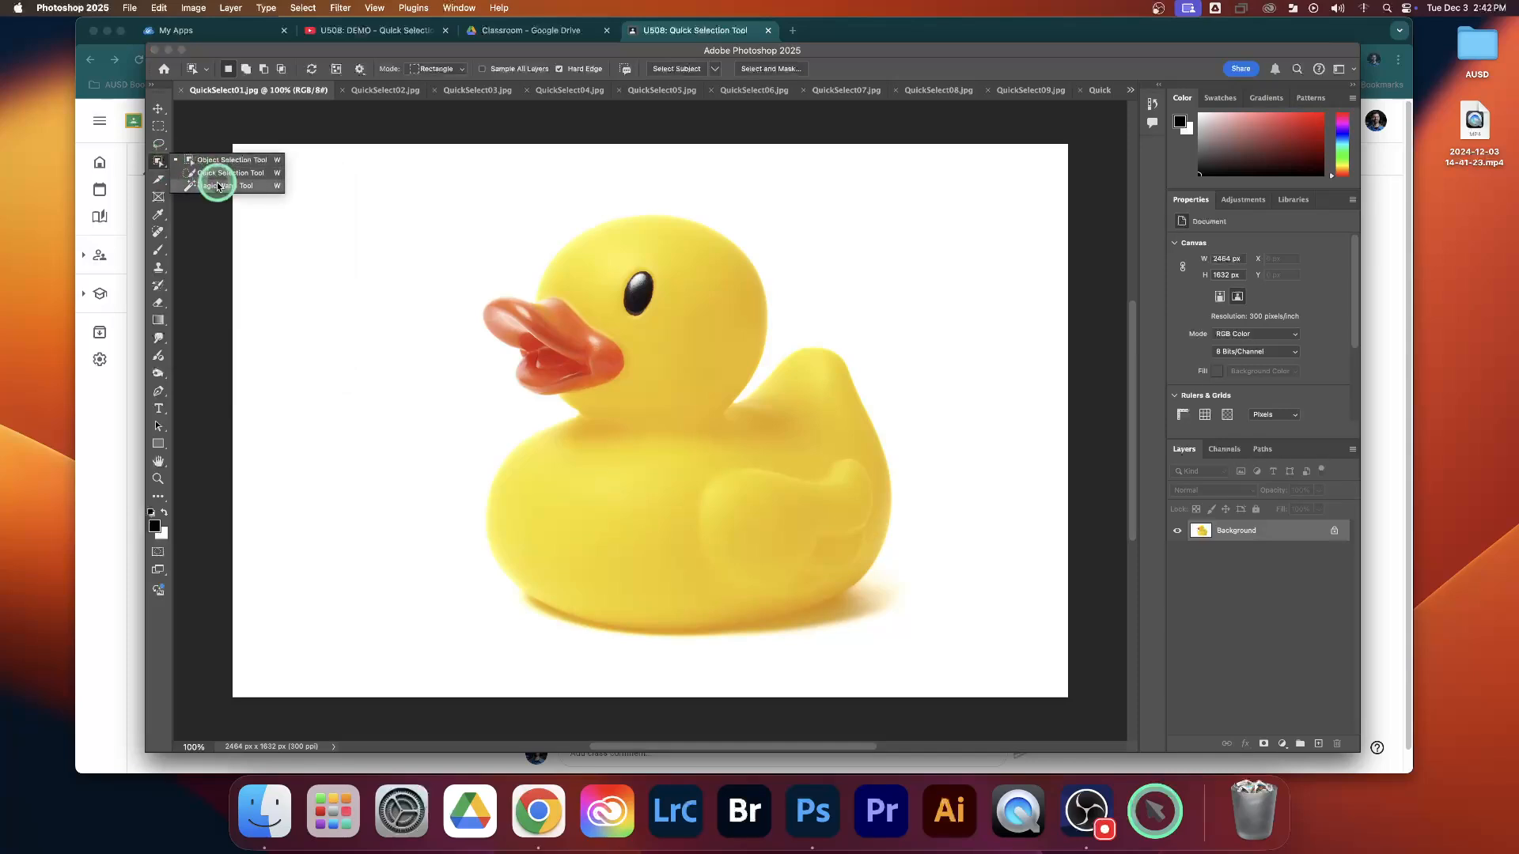
left_click(175, 169)
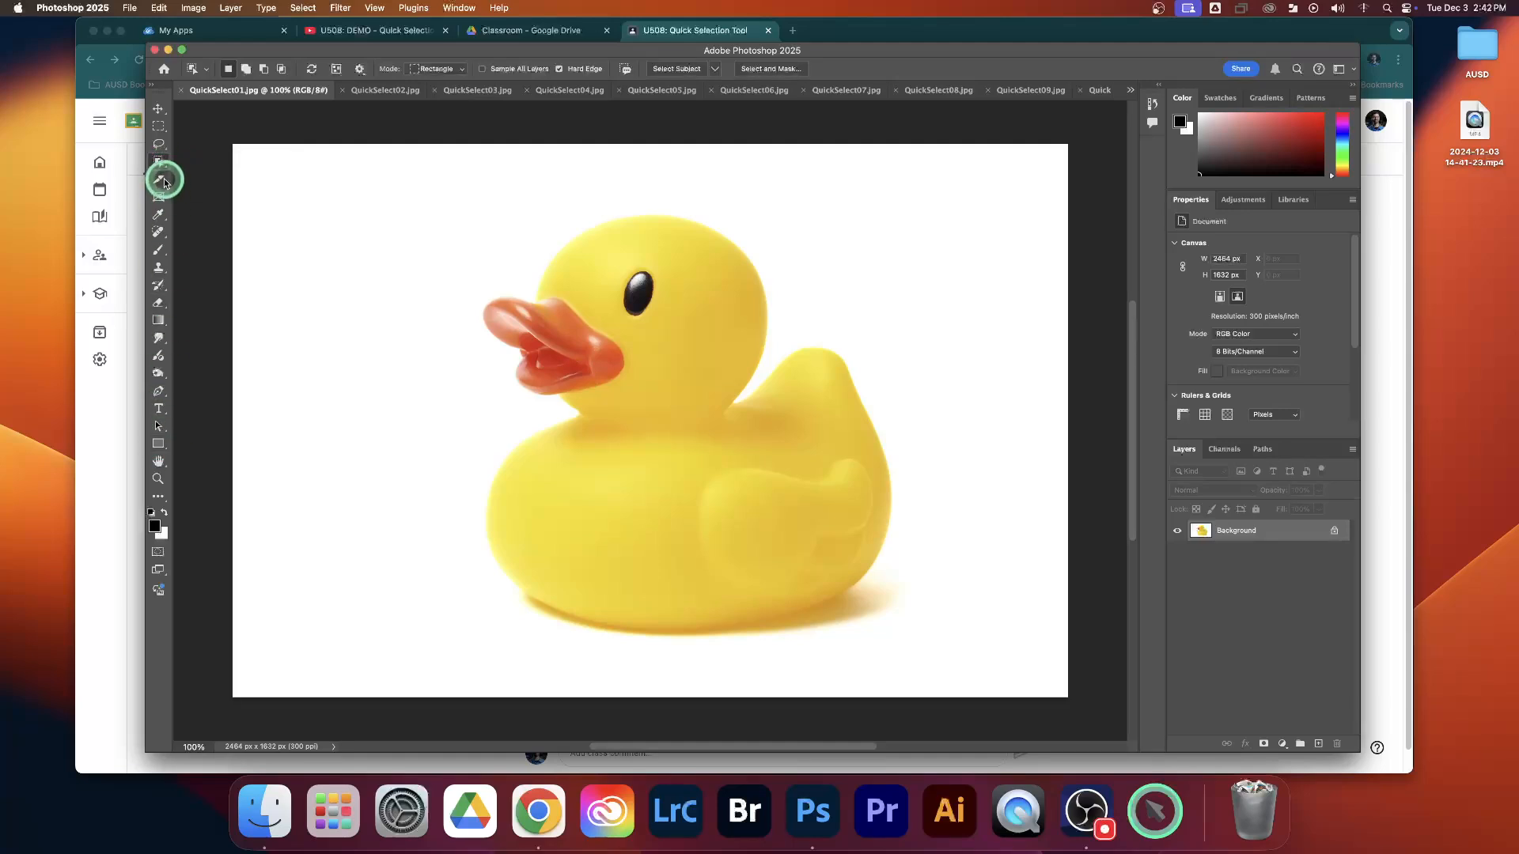
left_click(160, 164)
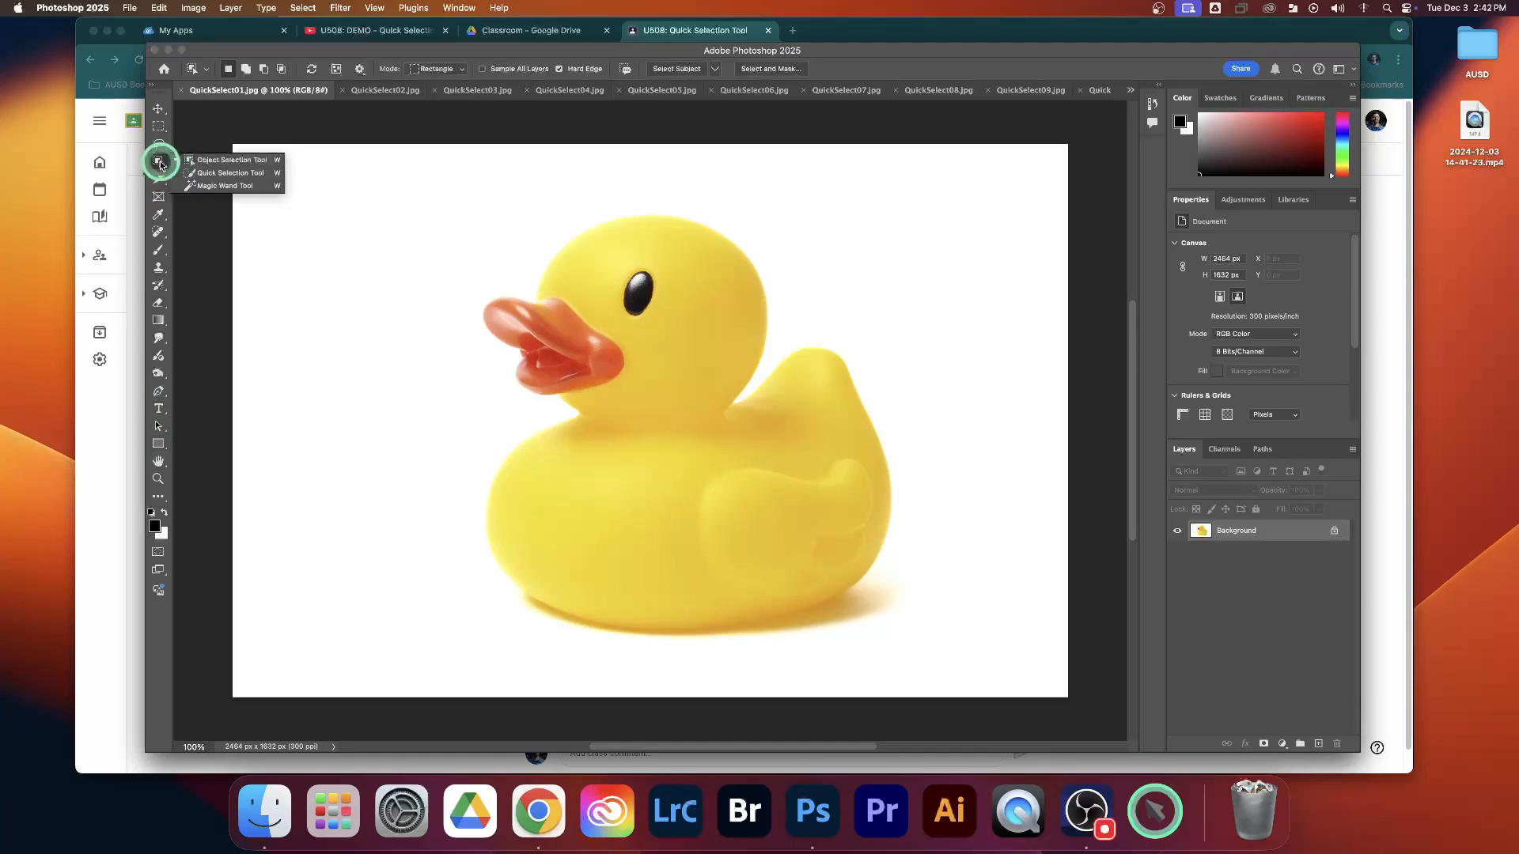
left_click(215, 174)
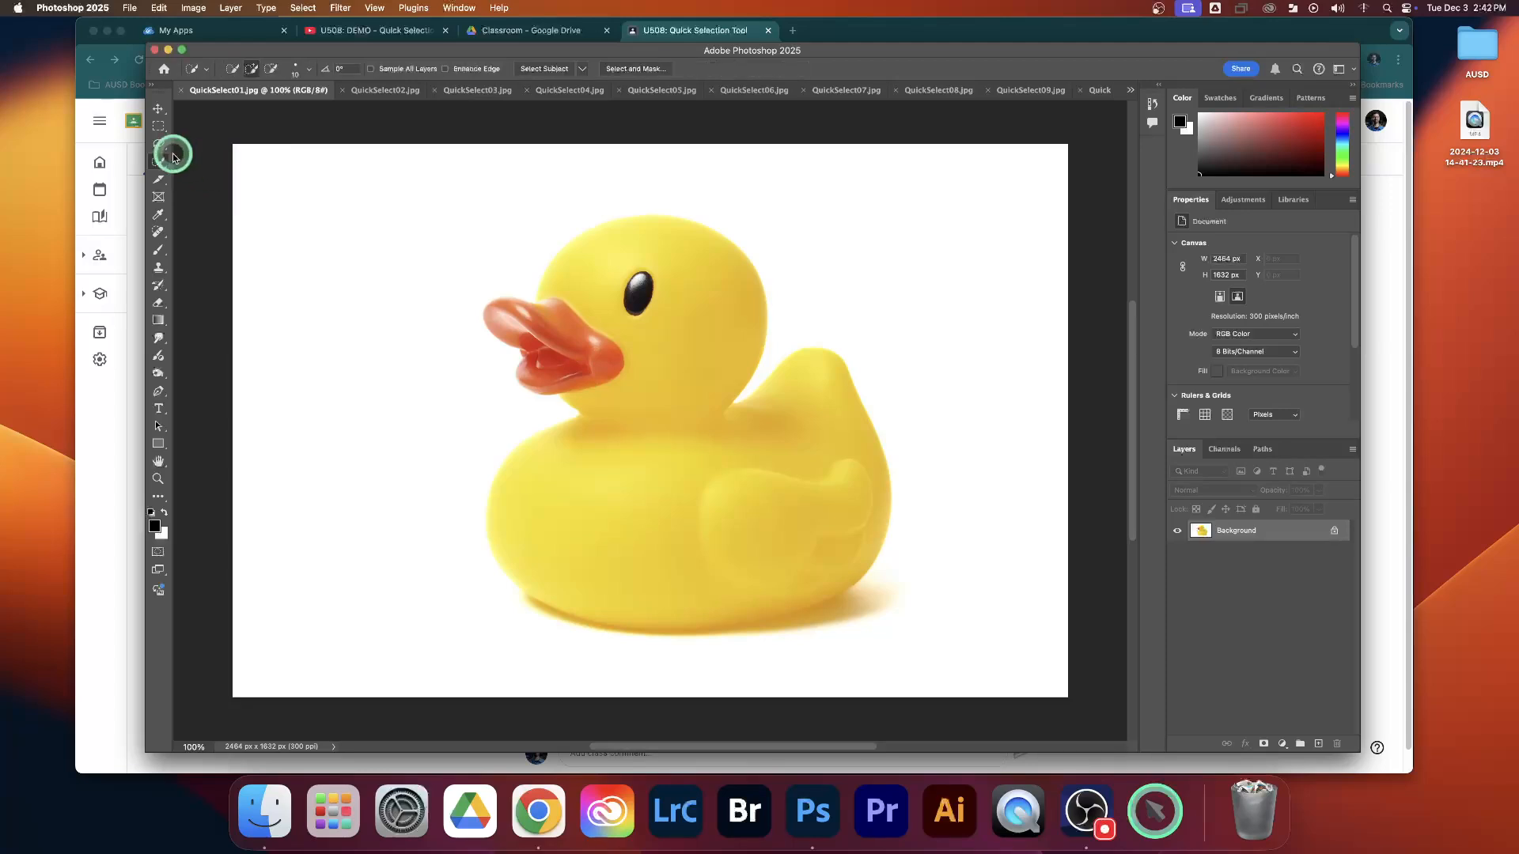
left_click(158, 144)
left_click(207, 145)
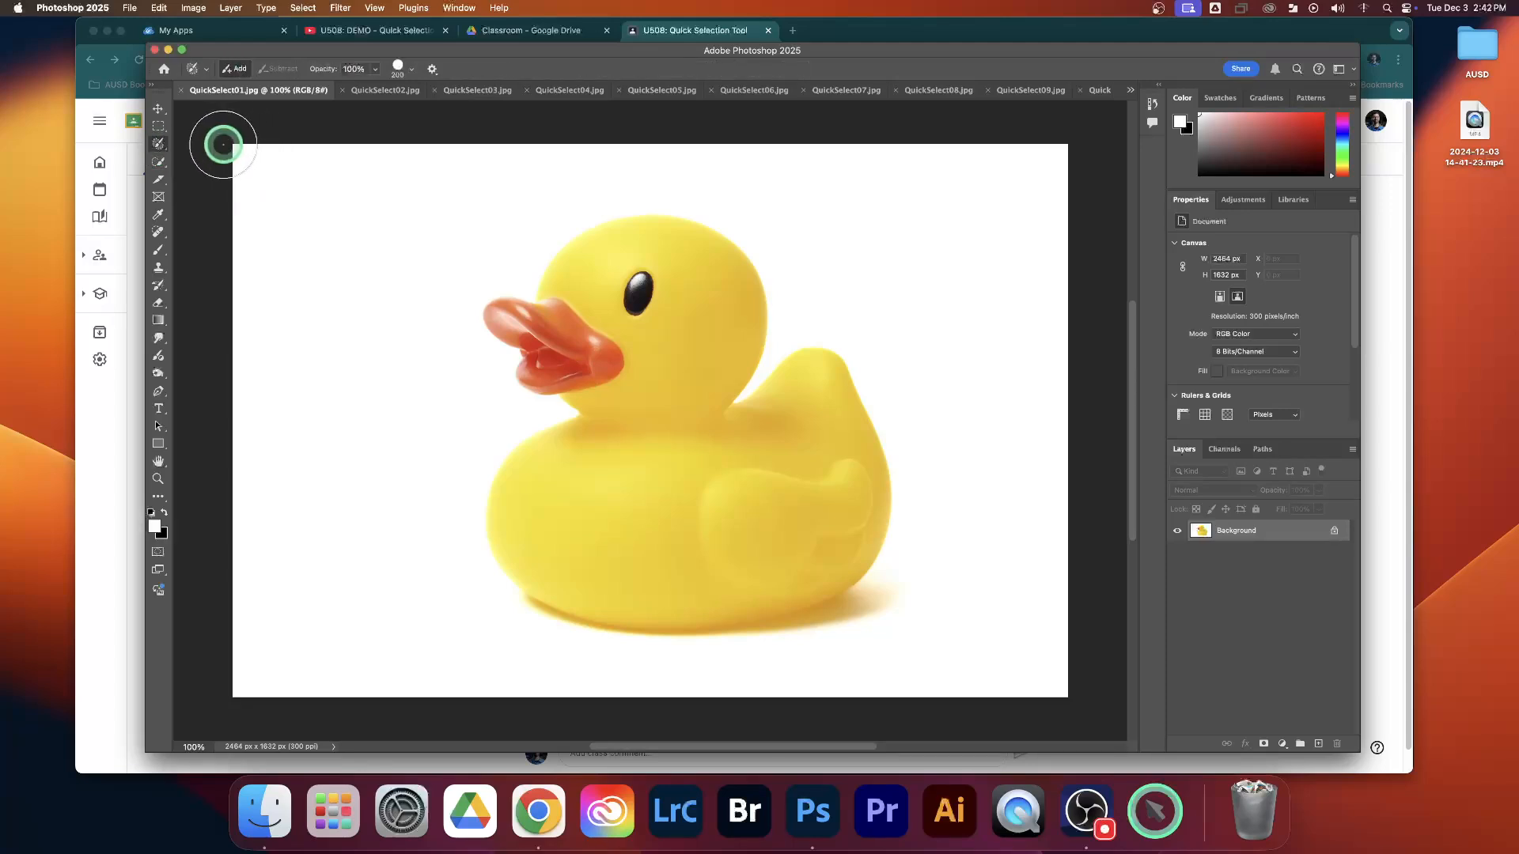
left_click(159, 162)
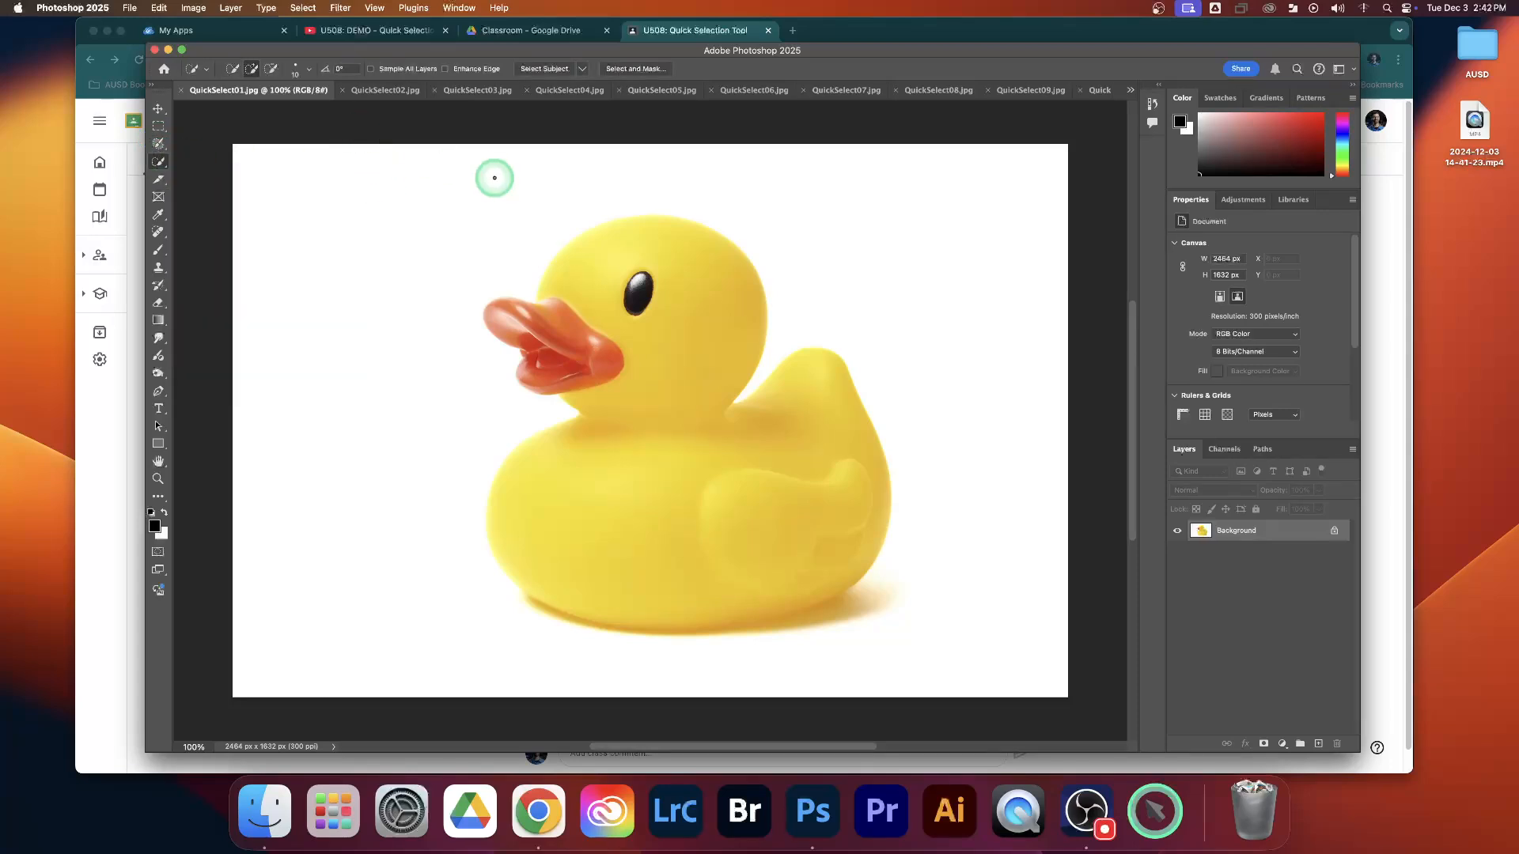
Enlarge the quick selection brush to 45 px and adjust its hardness.
key("bracketright")
key("bracketright")
key("bracketright")
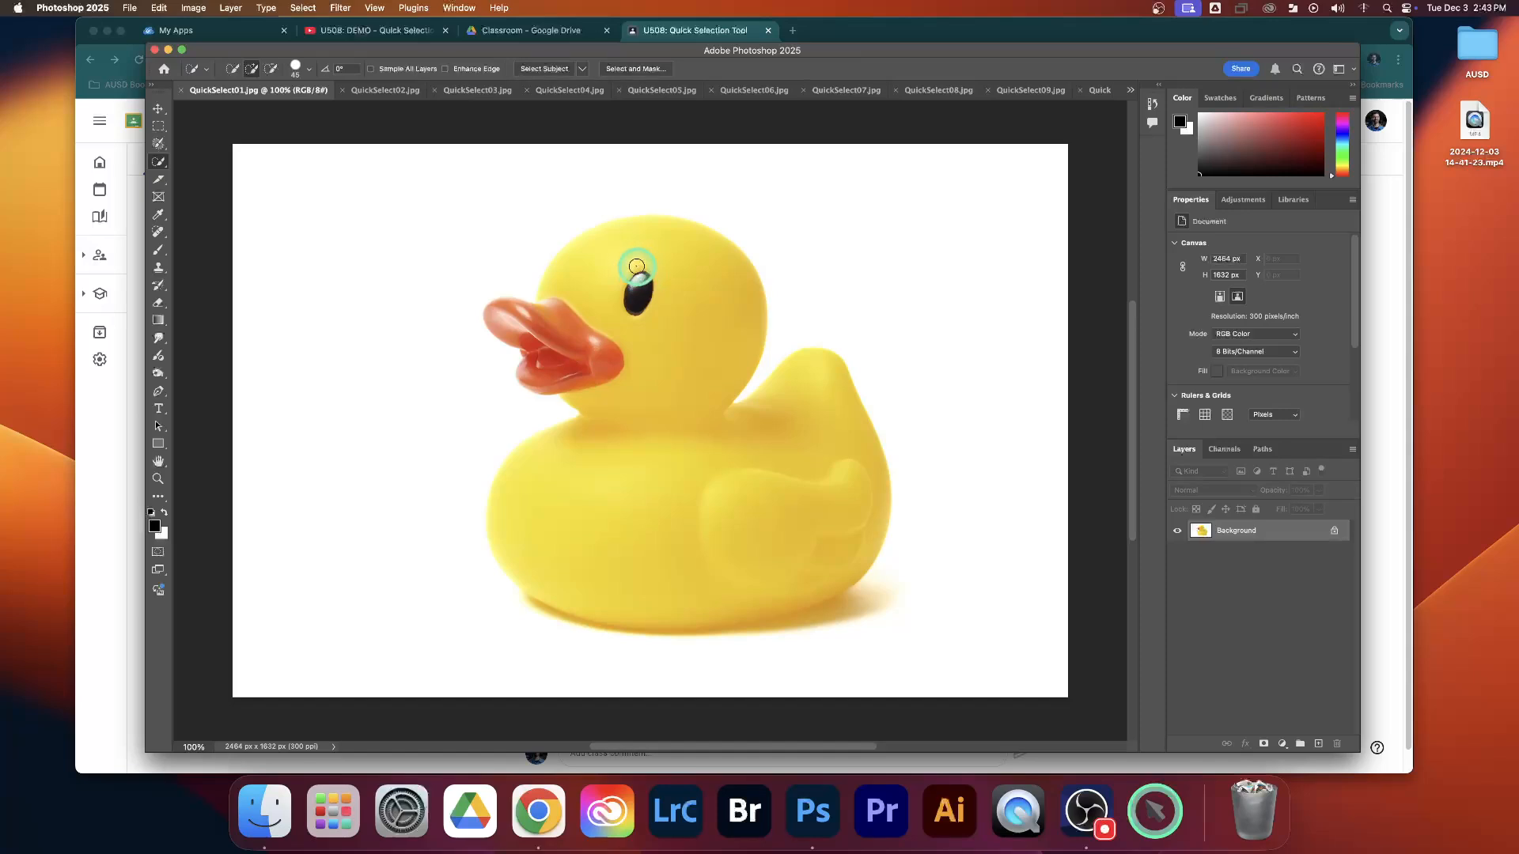
left_click(309, 74)
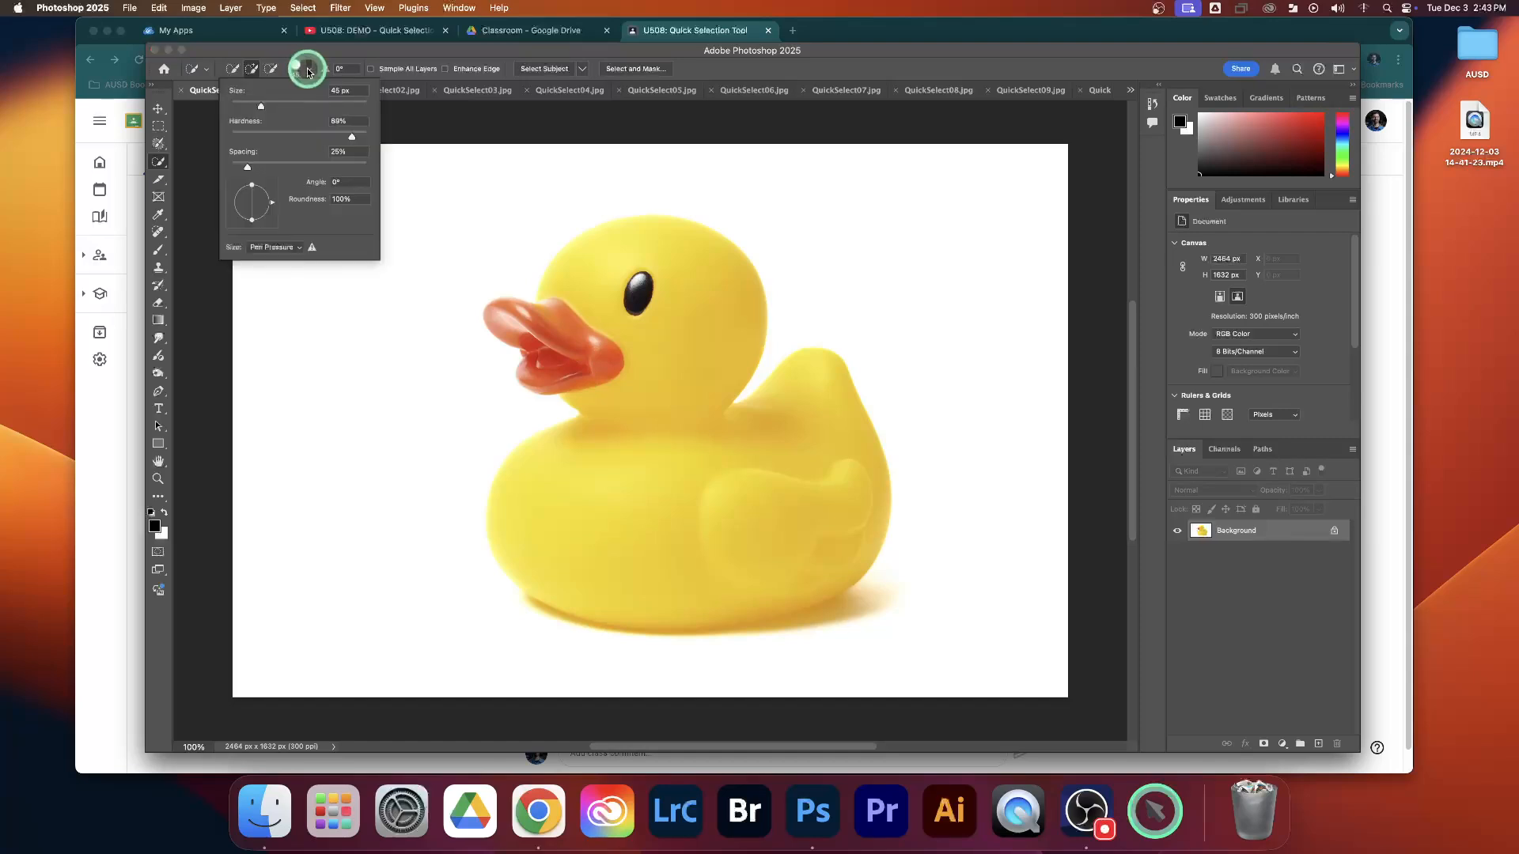
left_click_drag(352, 136, 371, 136)
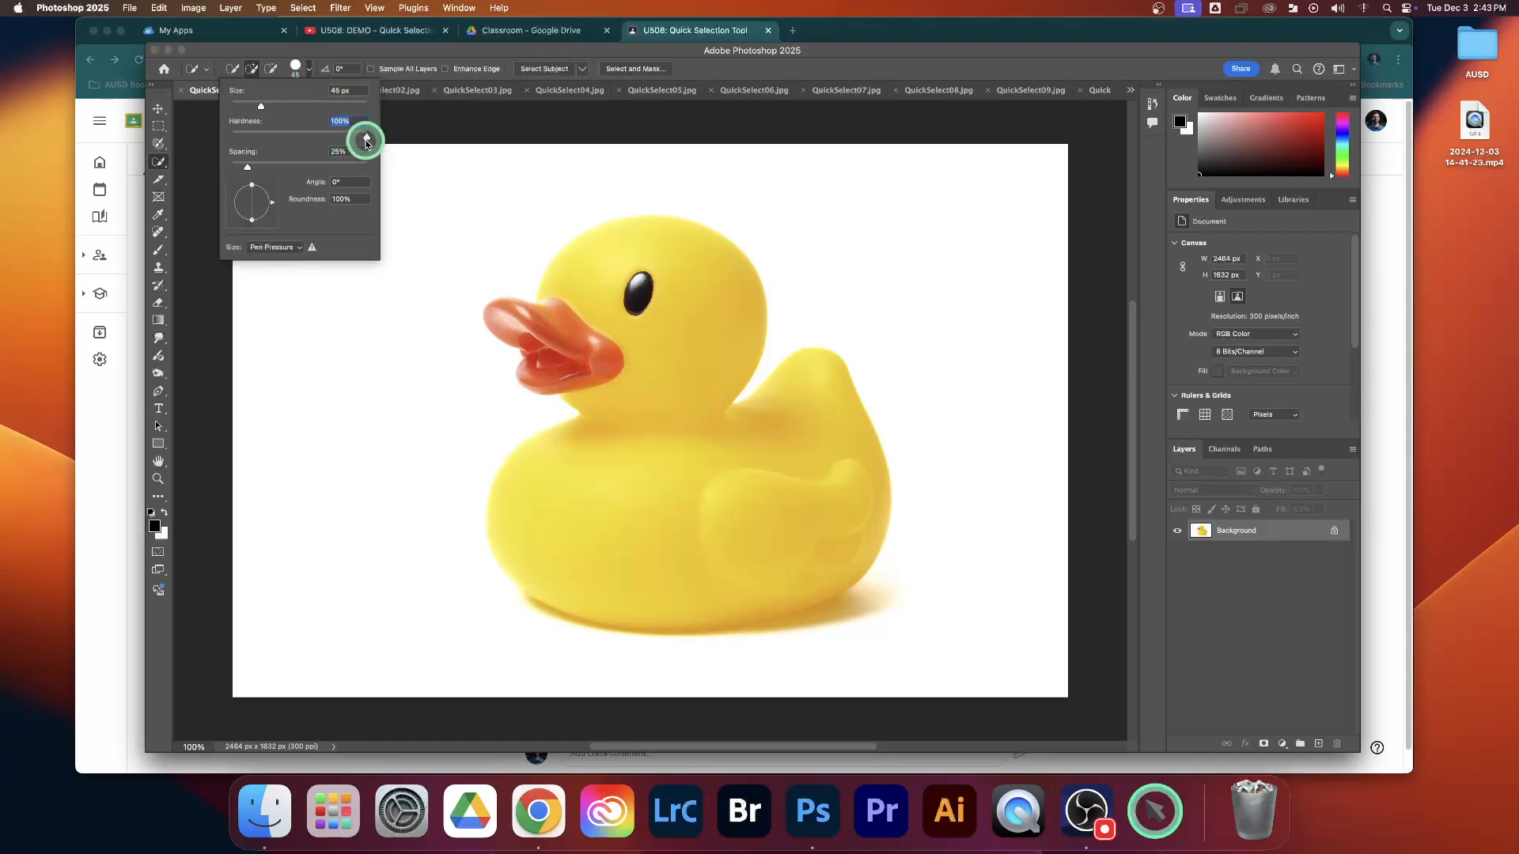
left_click_drag(368, 138, 337, 142)
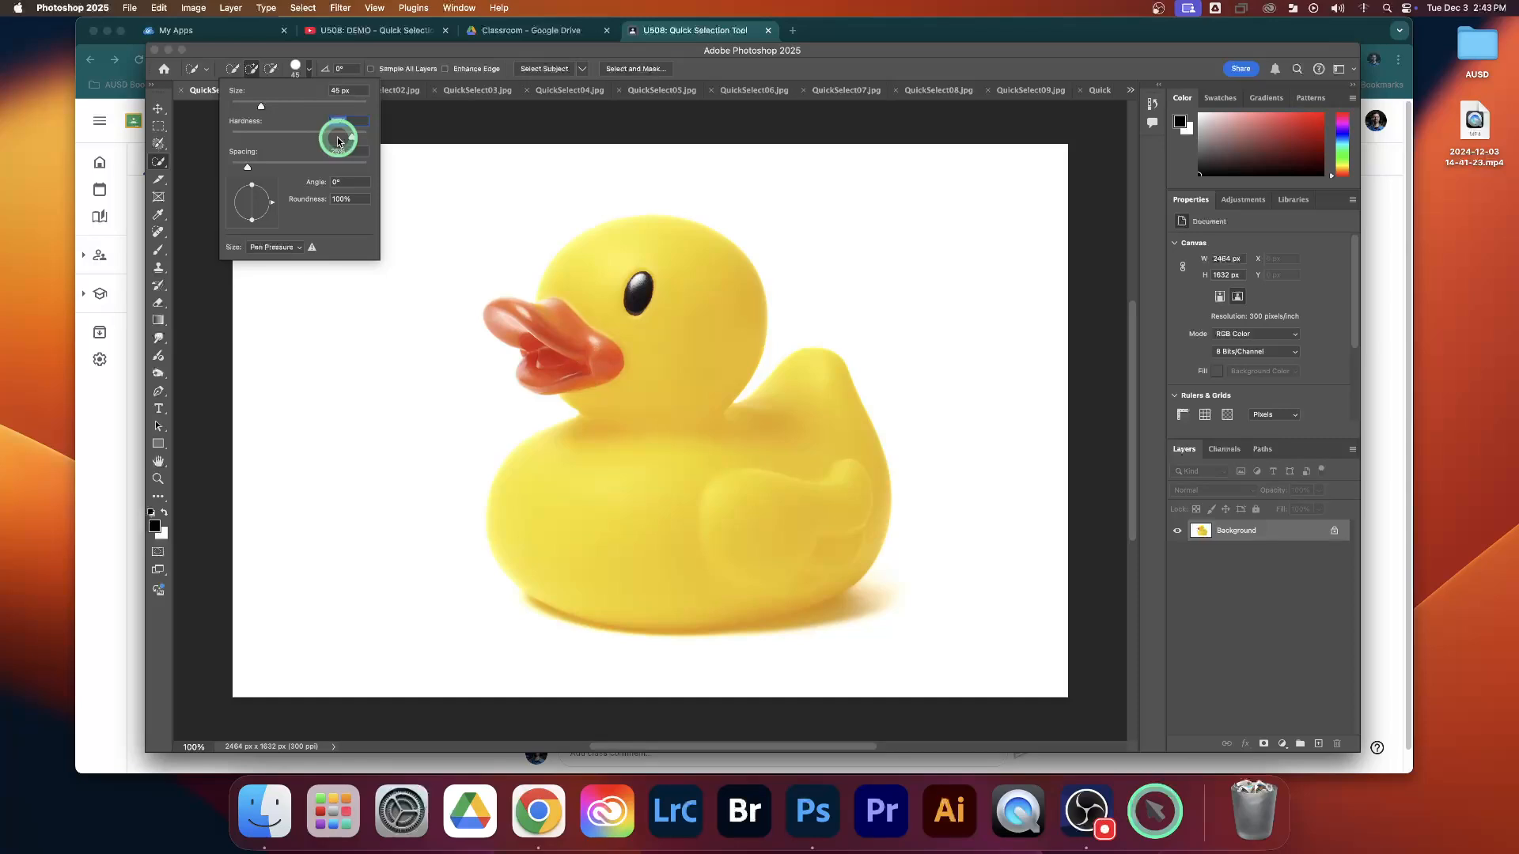
left_click(397, 56)
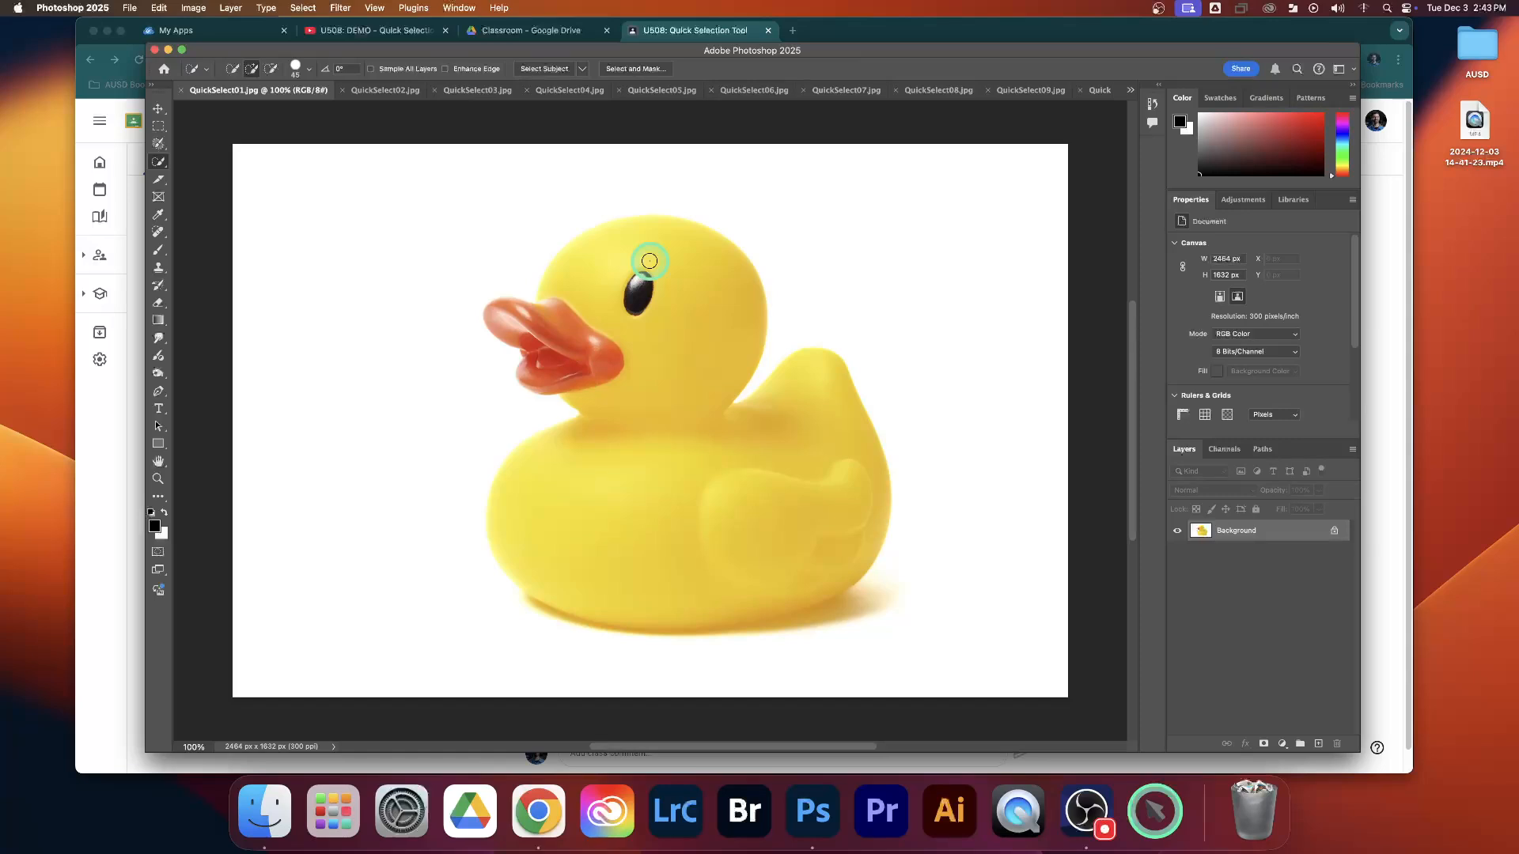
Enlarge the brush to 300 px and select the duck's head, bill and body.
key("bracketright")
key("bracketright")
key("bracketright")
key("bracketright")
key("bracketright")
key("bracketright")
key("bracketright")
key("bracketright")
key("bracketright")
key("bracketright")
key("bracketright")
key("bracketright")
key("bracketright")
key("bracketright")
key("bracketleft")
key("bracketleft")
key("bracketleft")
key("bracketleft")
key("bracketright")
key("bracketright")
key("bracketright")
key("bracketleft")
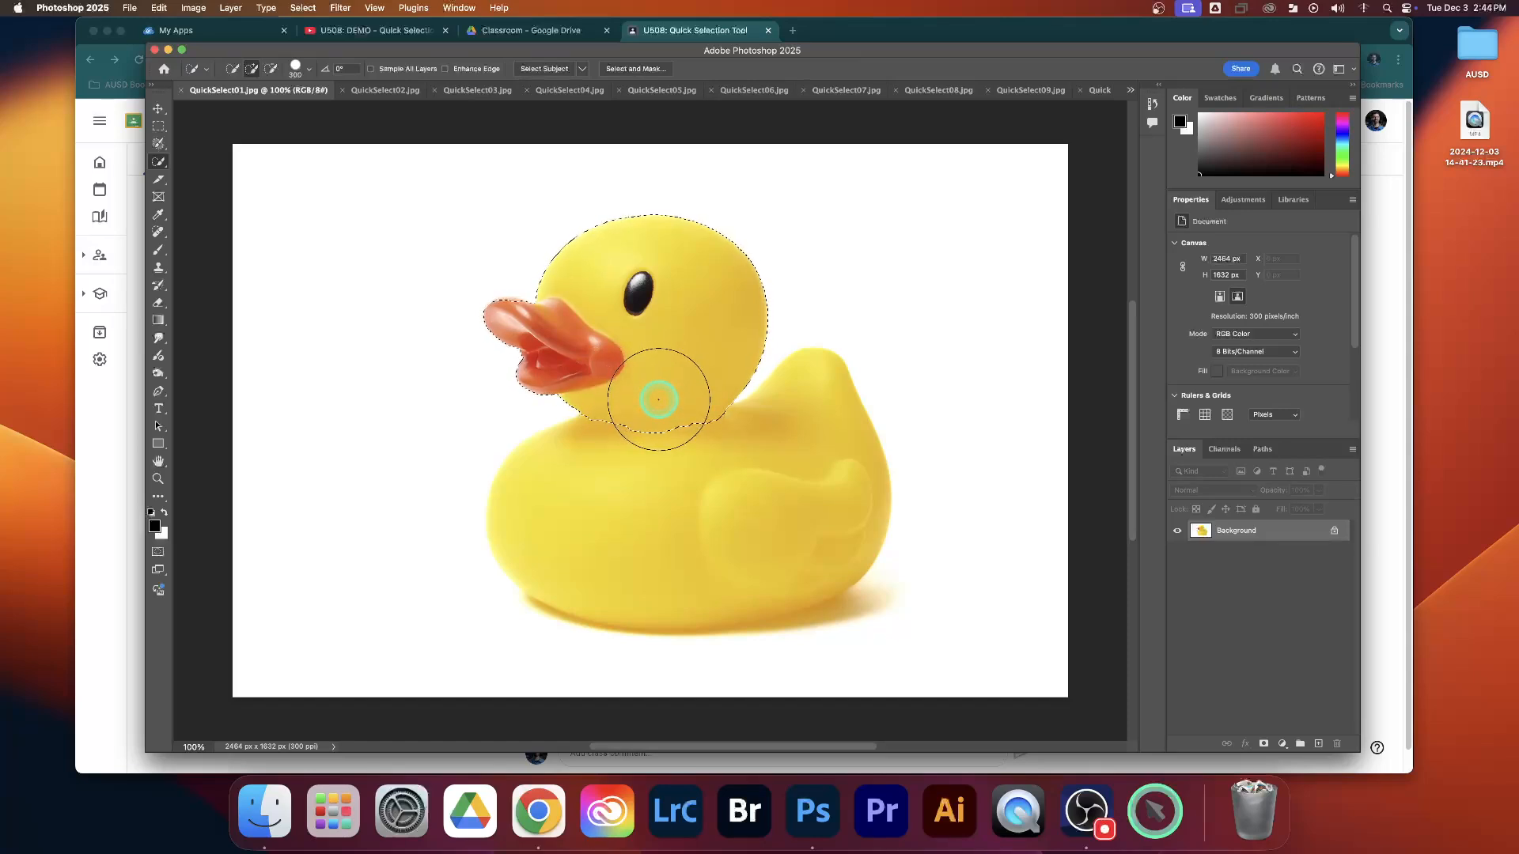
left_click_drag(658, 412, 656, 462)
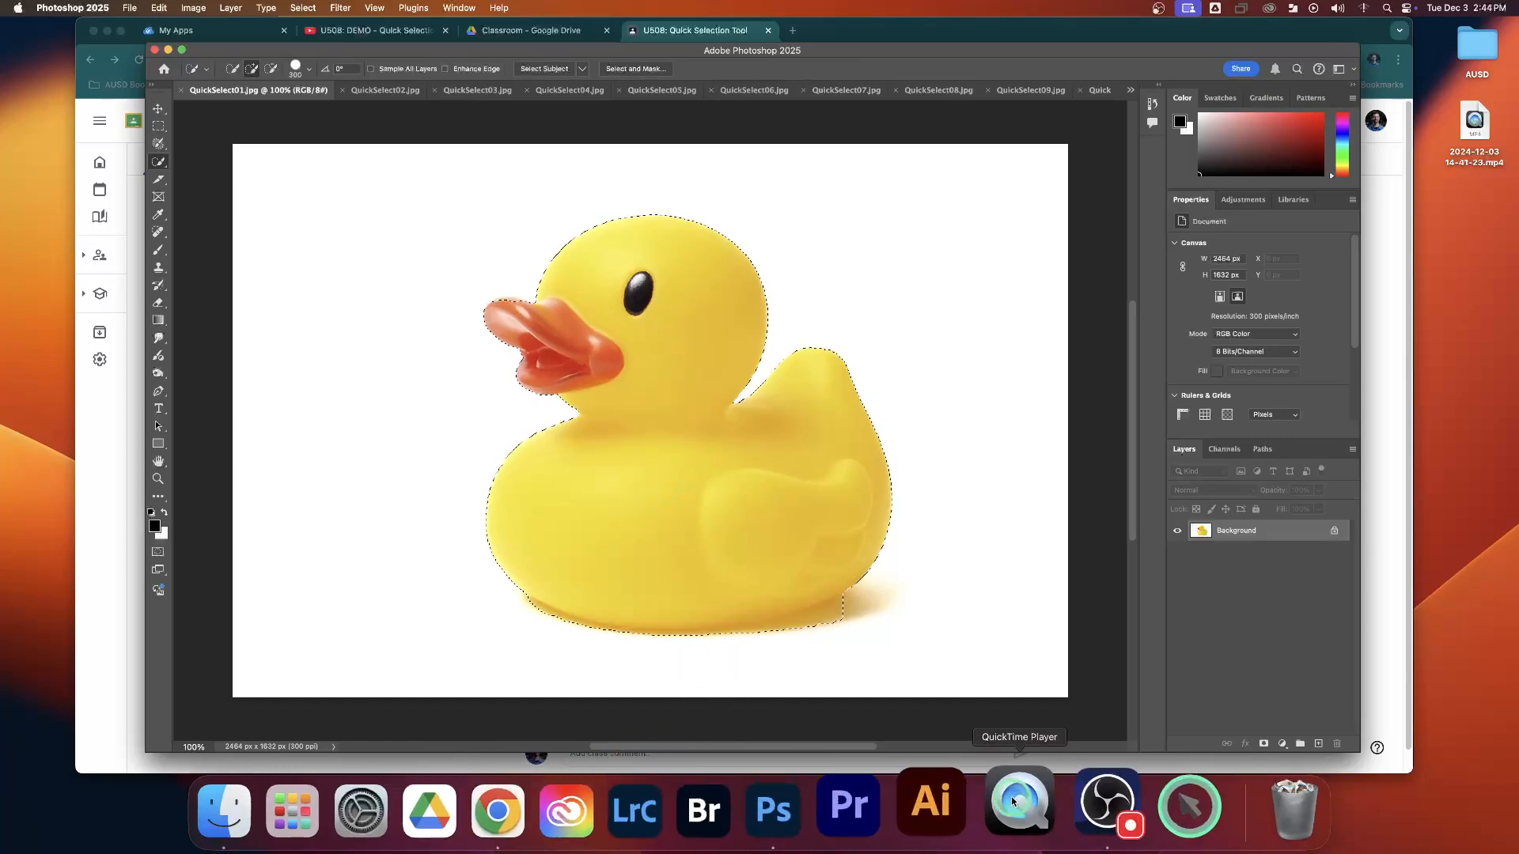
left_click(1086, 811)
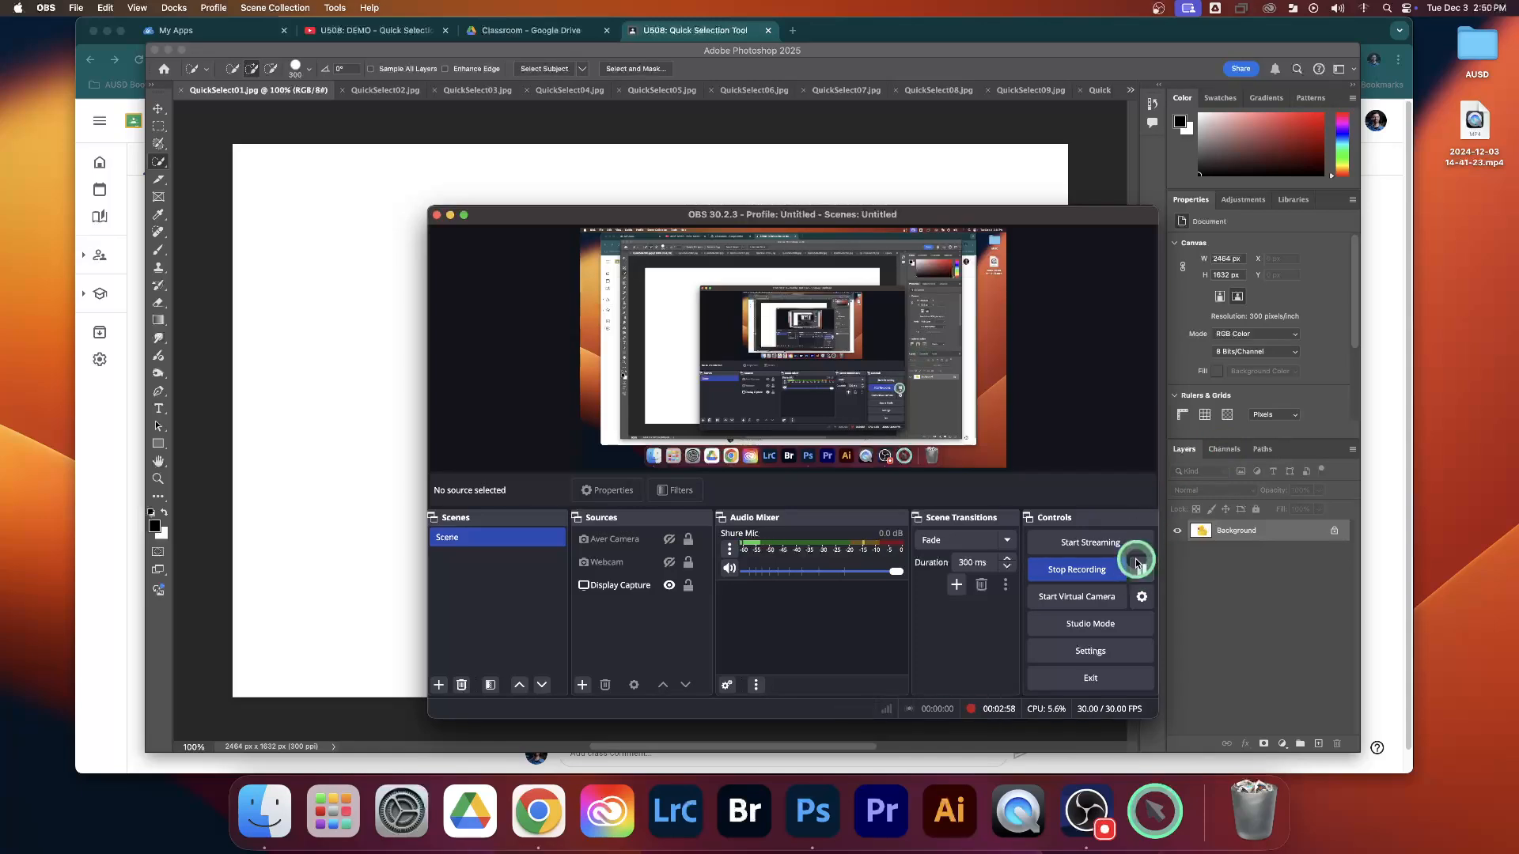
left_click(997, 62)
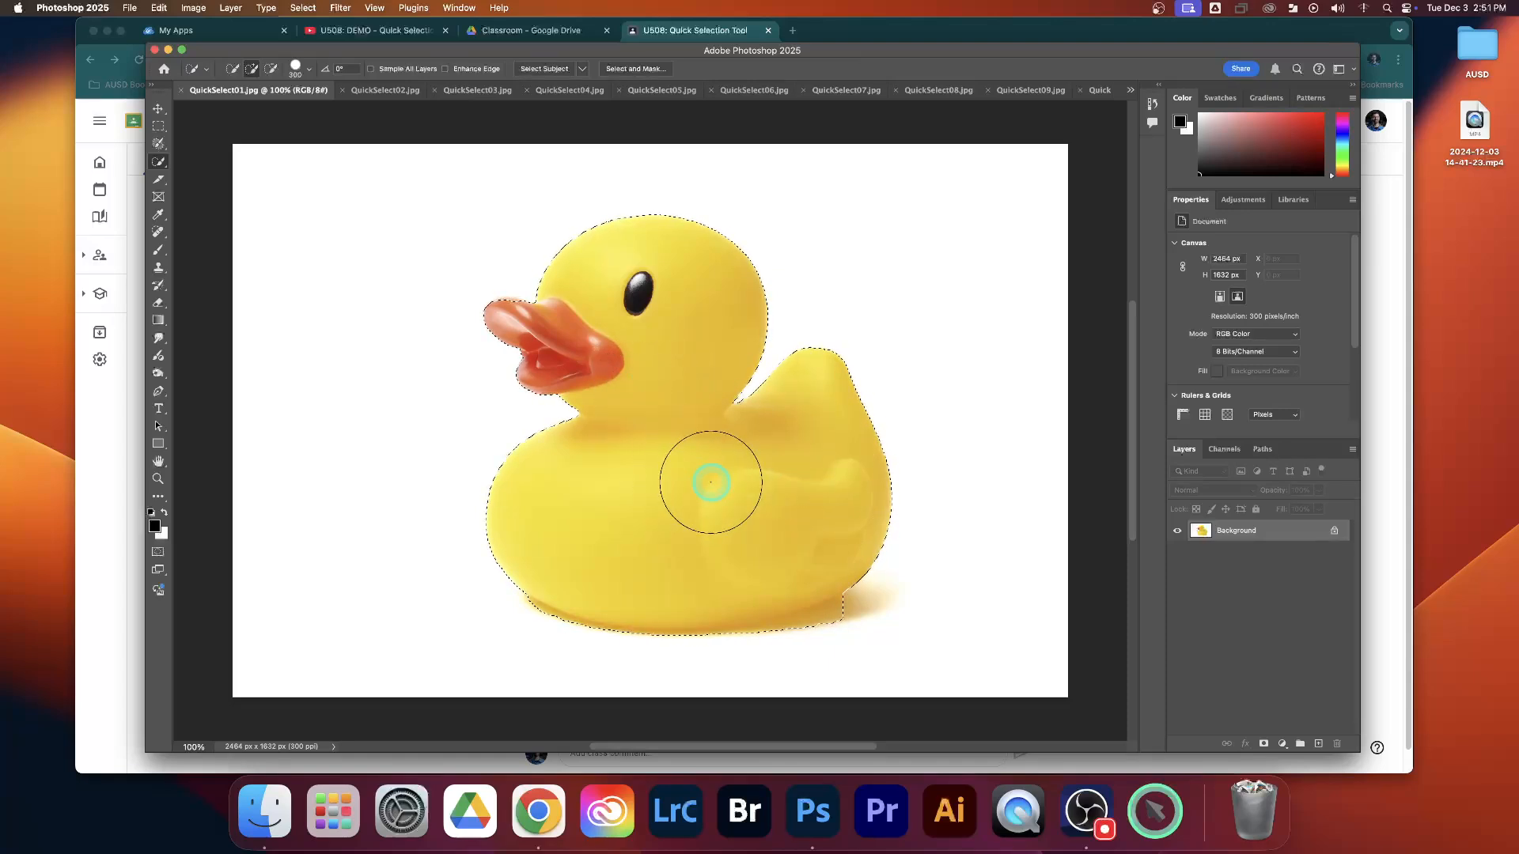
Subtract the shadow beneath the duck from the selection with a 150 px brush, and add the lost underside of the body back.
scroll(801, 553, "down", 3)
scroll(801, 554, "down", 2)
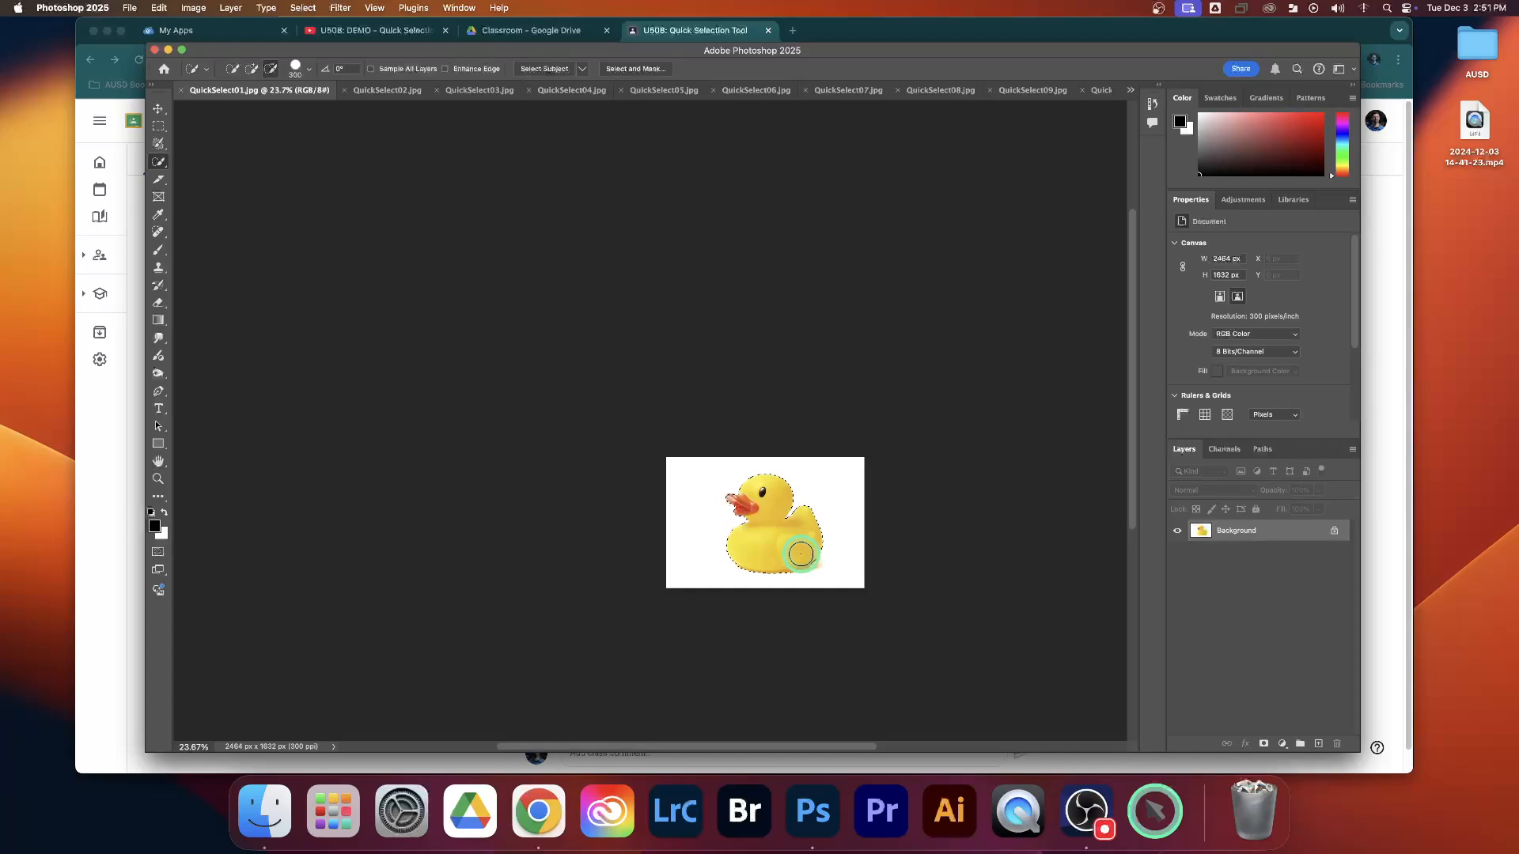
scroll(800, 554, "up", 6)
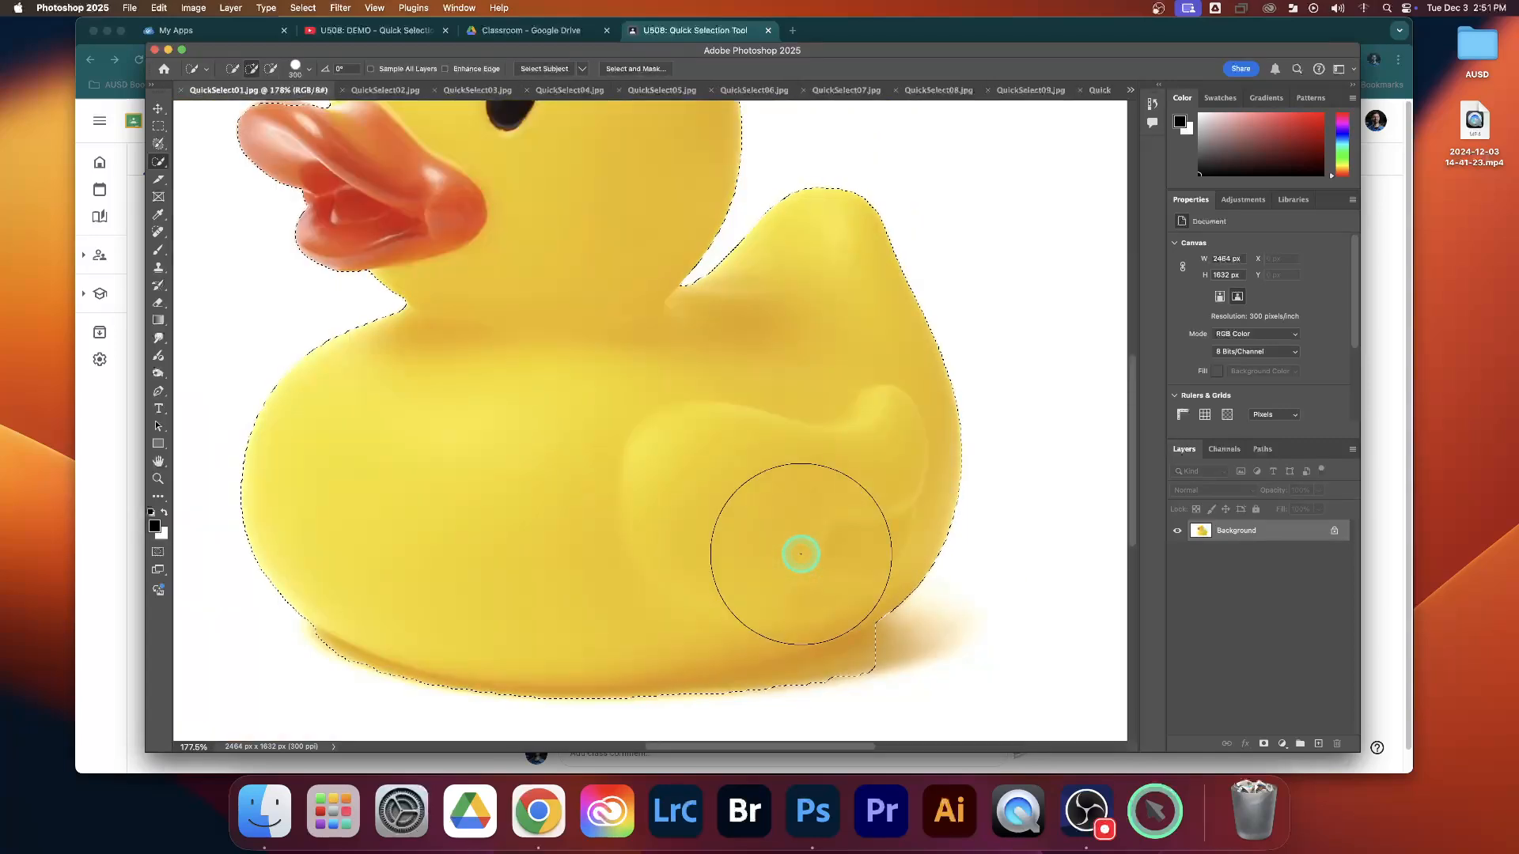
left_click_drag(790, 529, 771, 384)
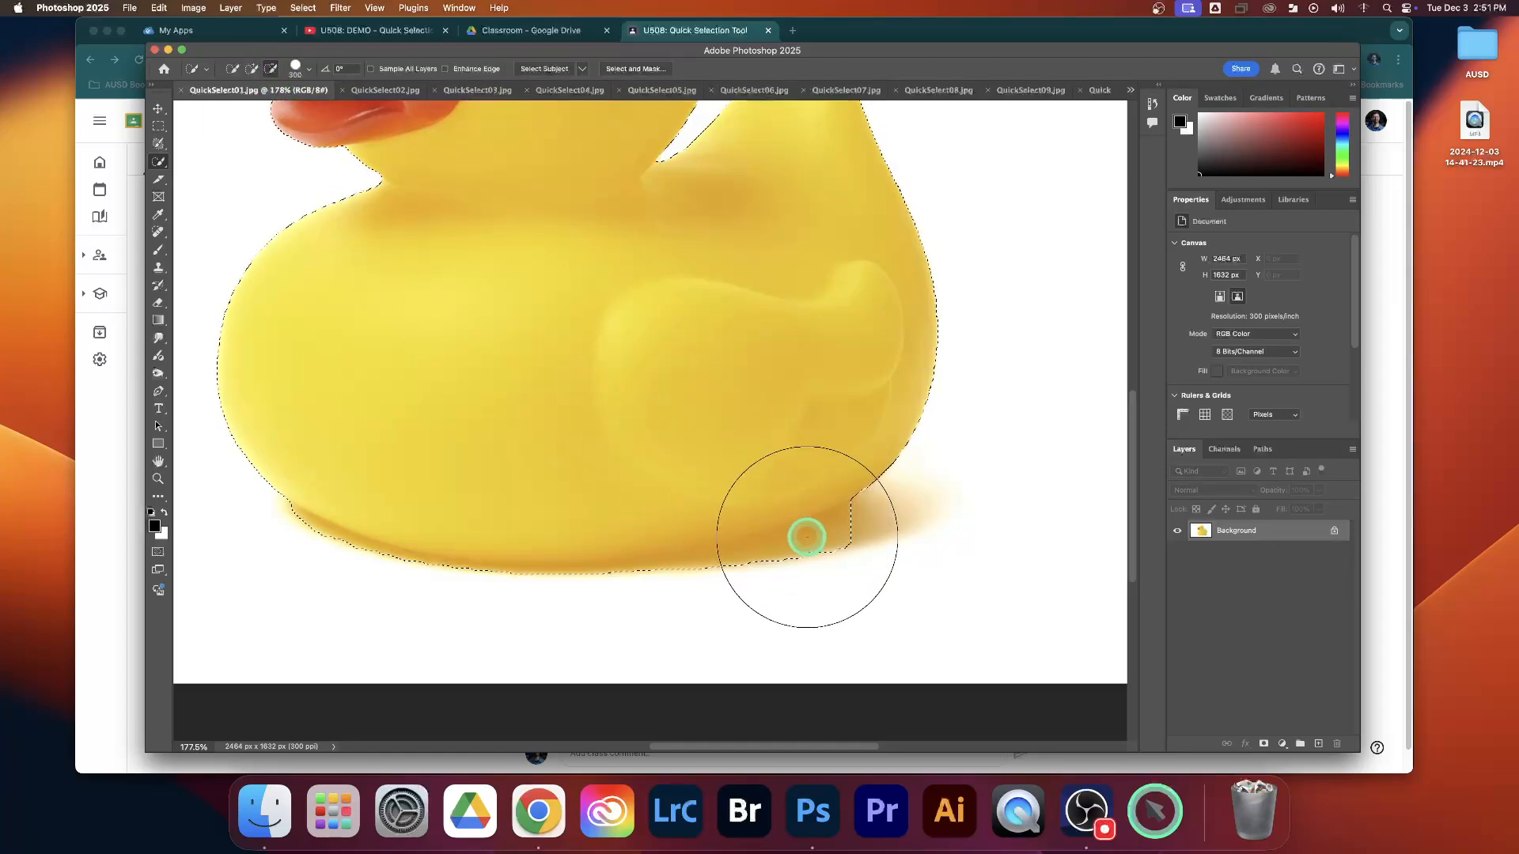
key("bracketleft")
key("bracketleft")
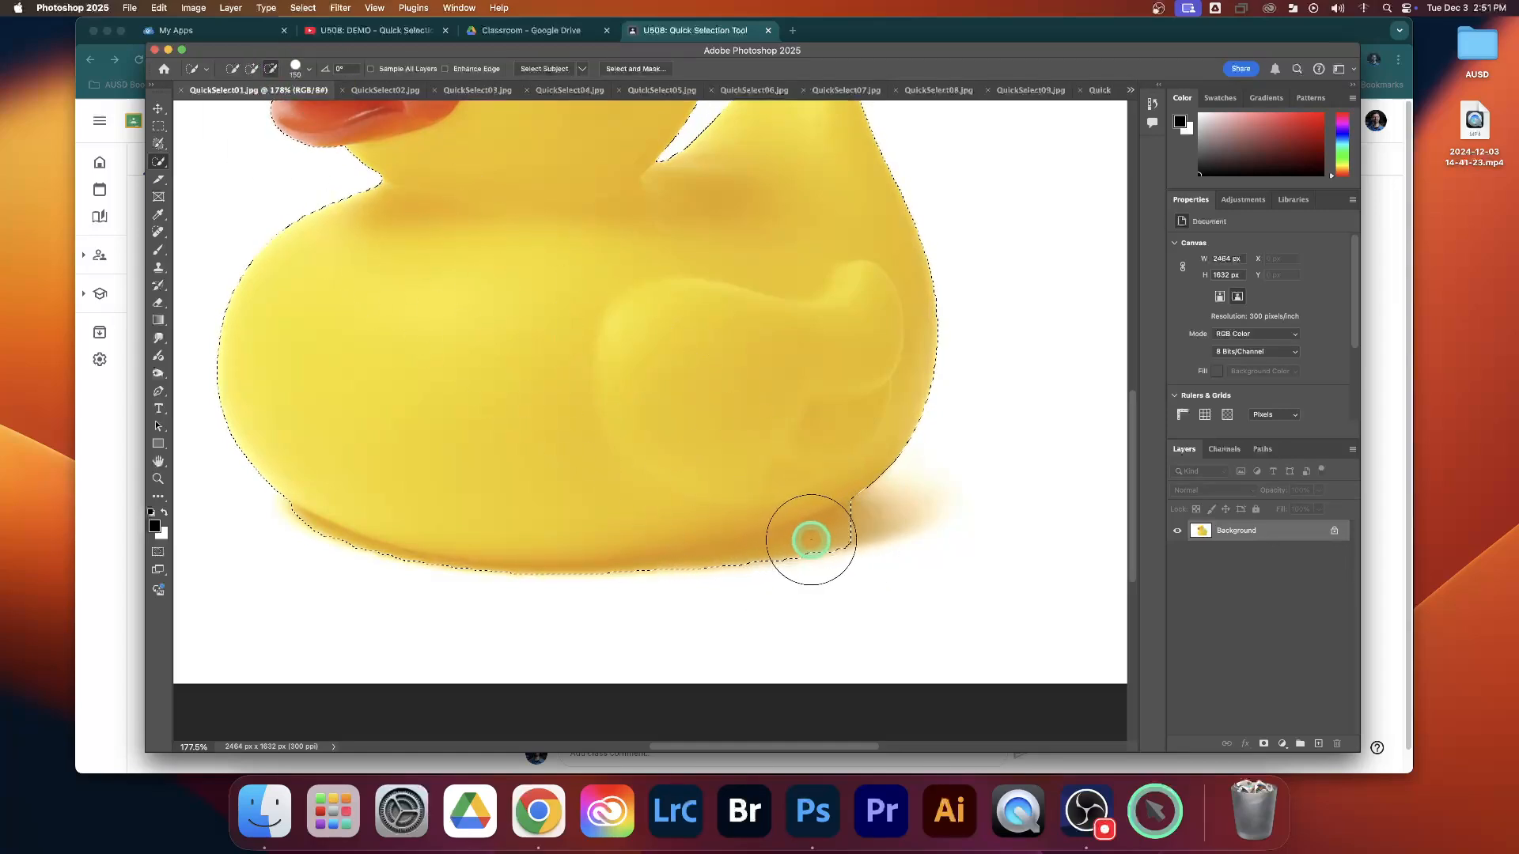
left_click_drag(856, 561, 868, 568)
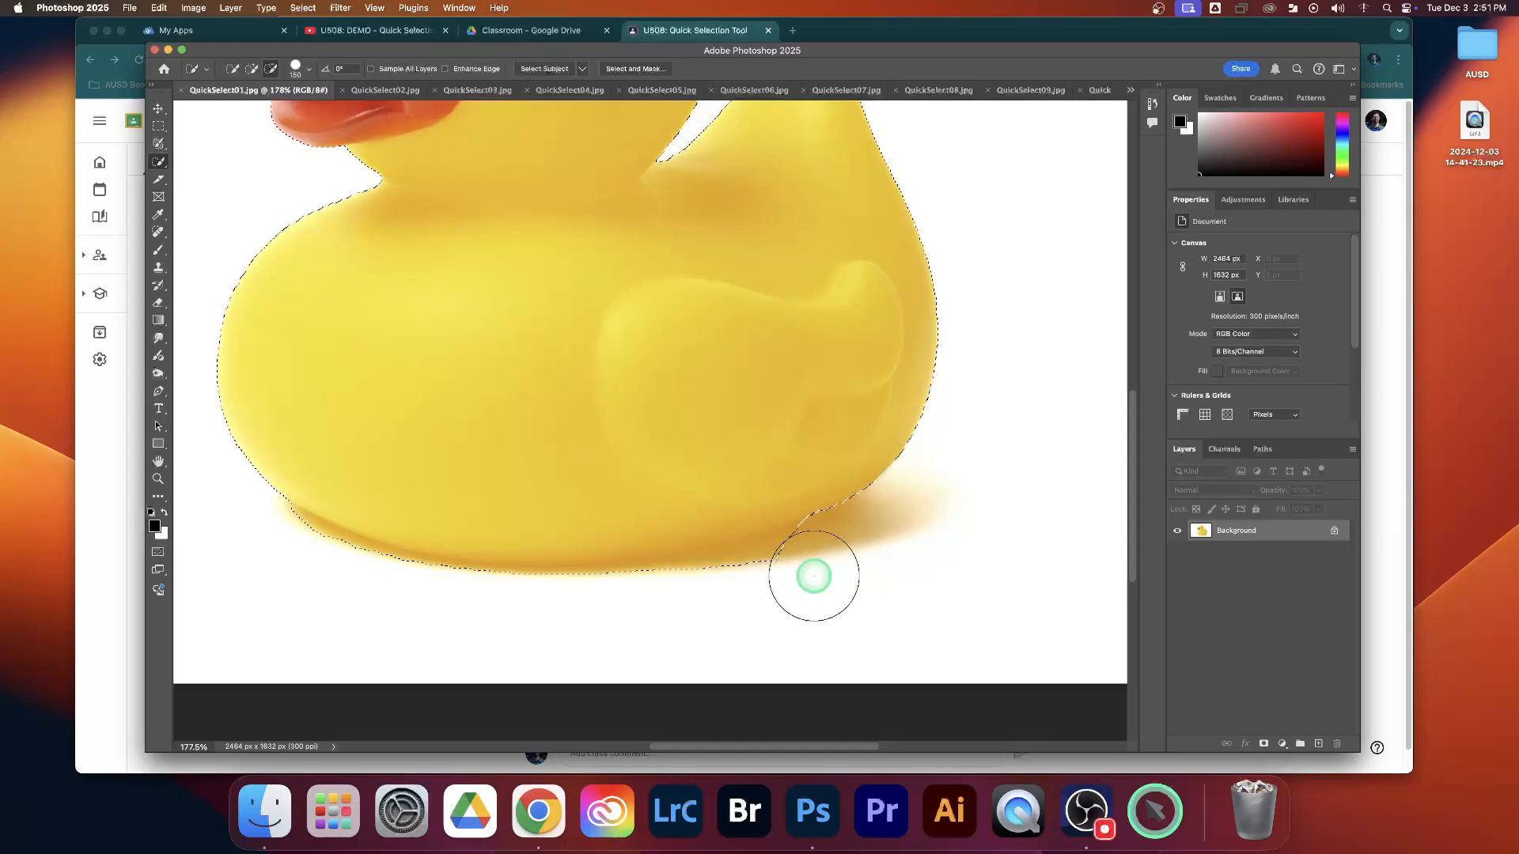
mouse_move(813, 576)
left_mouse_down()
mouse_move(786, 597)
mouse_move(733, 596)
mouse_move(795, 582)
left_mouse_up()
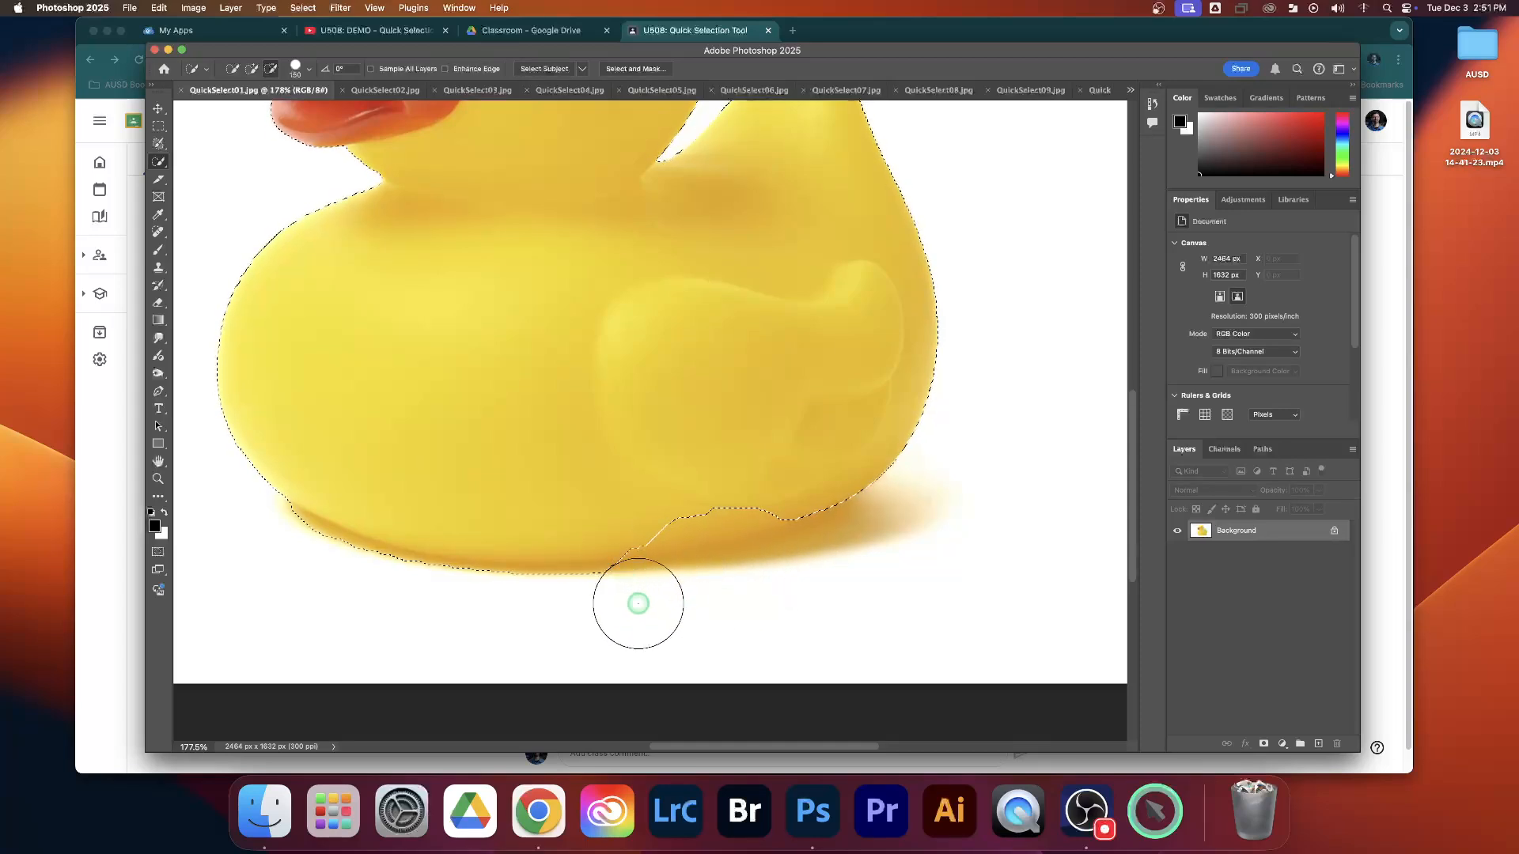
mouse_move(615, 609)
left_mouse_down()
mouse_move(546, 620)
mouse_move(562, 617)
mouse_move(417, 604)
mouse_move(470, 614)
mouse_move(624, 567)
left_mouse_up()
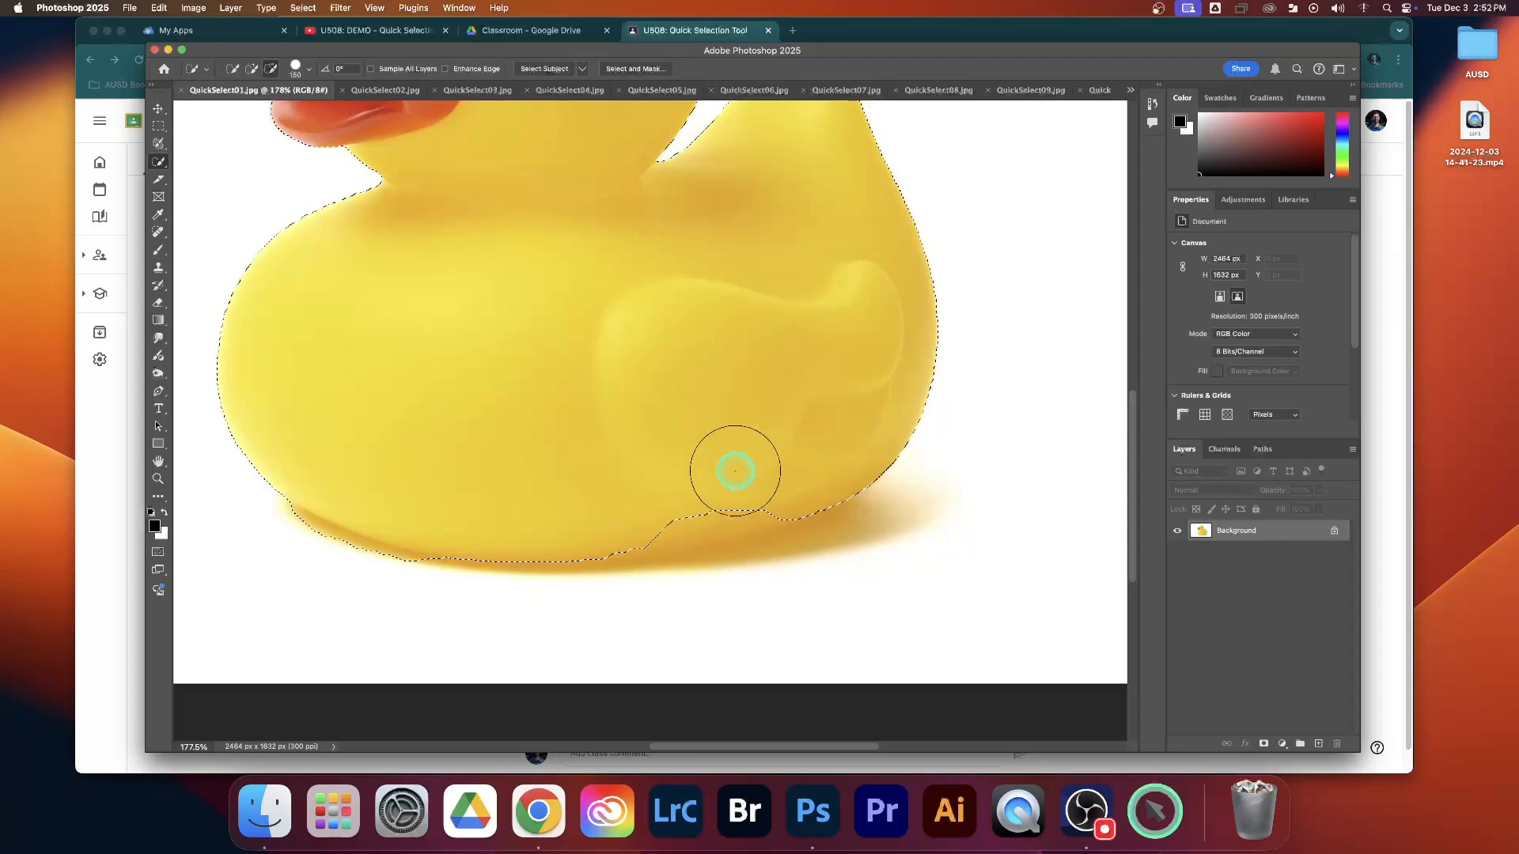
left_click(252, 72)
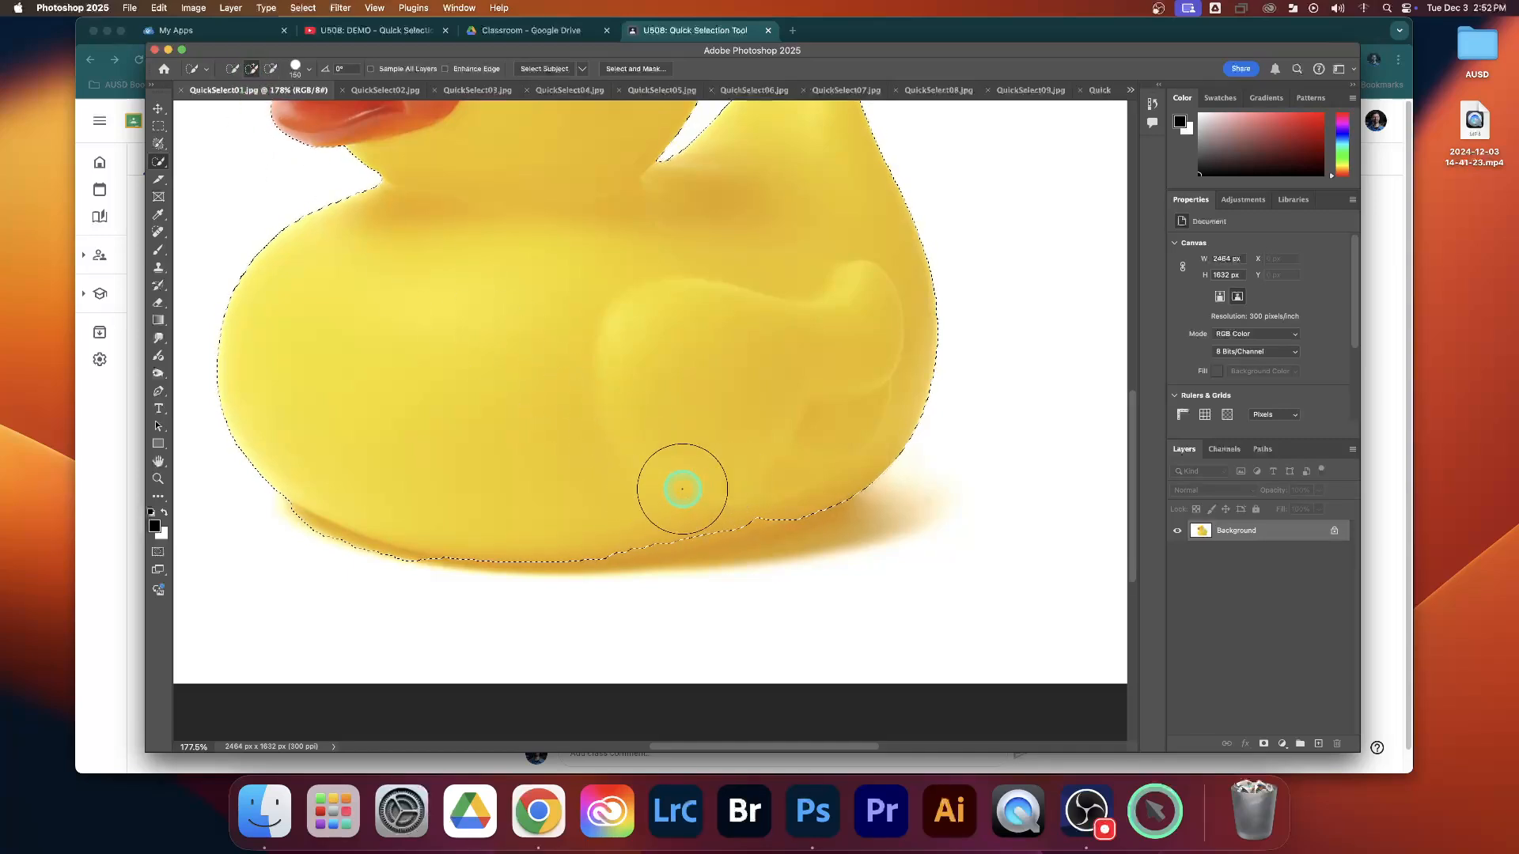
left_click(736, 486)
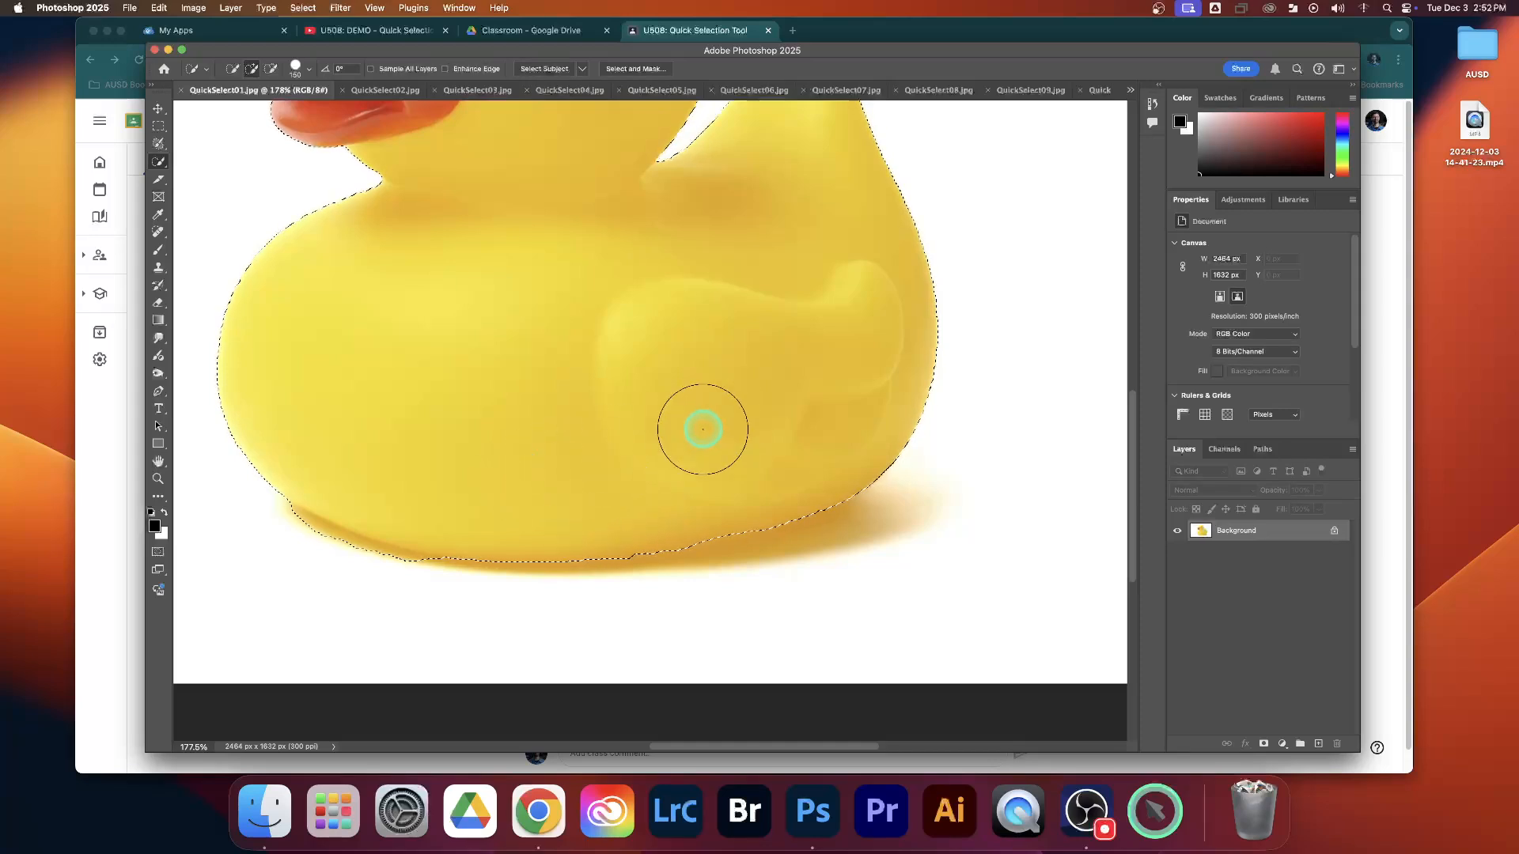
Subtract the leftover dark shadow sliver under the front of the duck's body from the selection, using an 80 px brush.
scroll(704, 488, "up", 3)
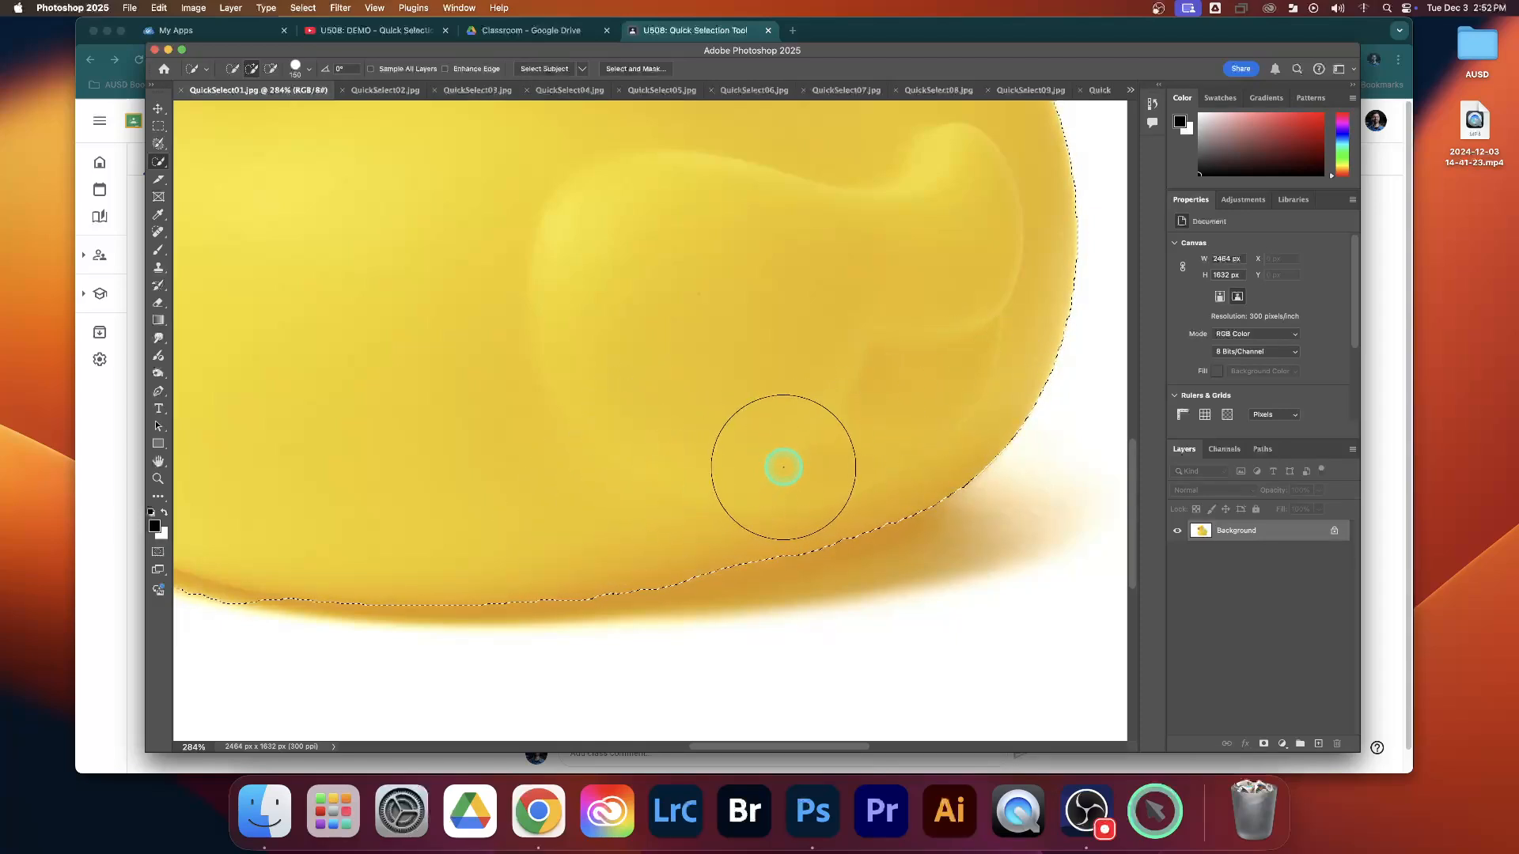
left_click_drag(889, 322, 712, 390)
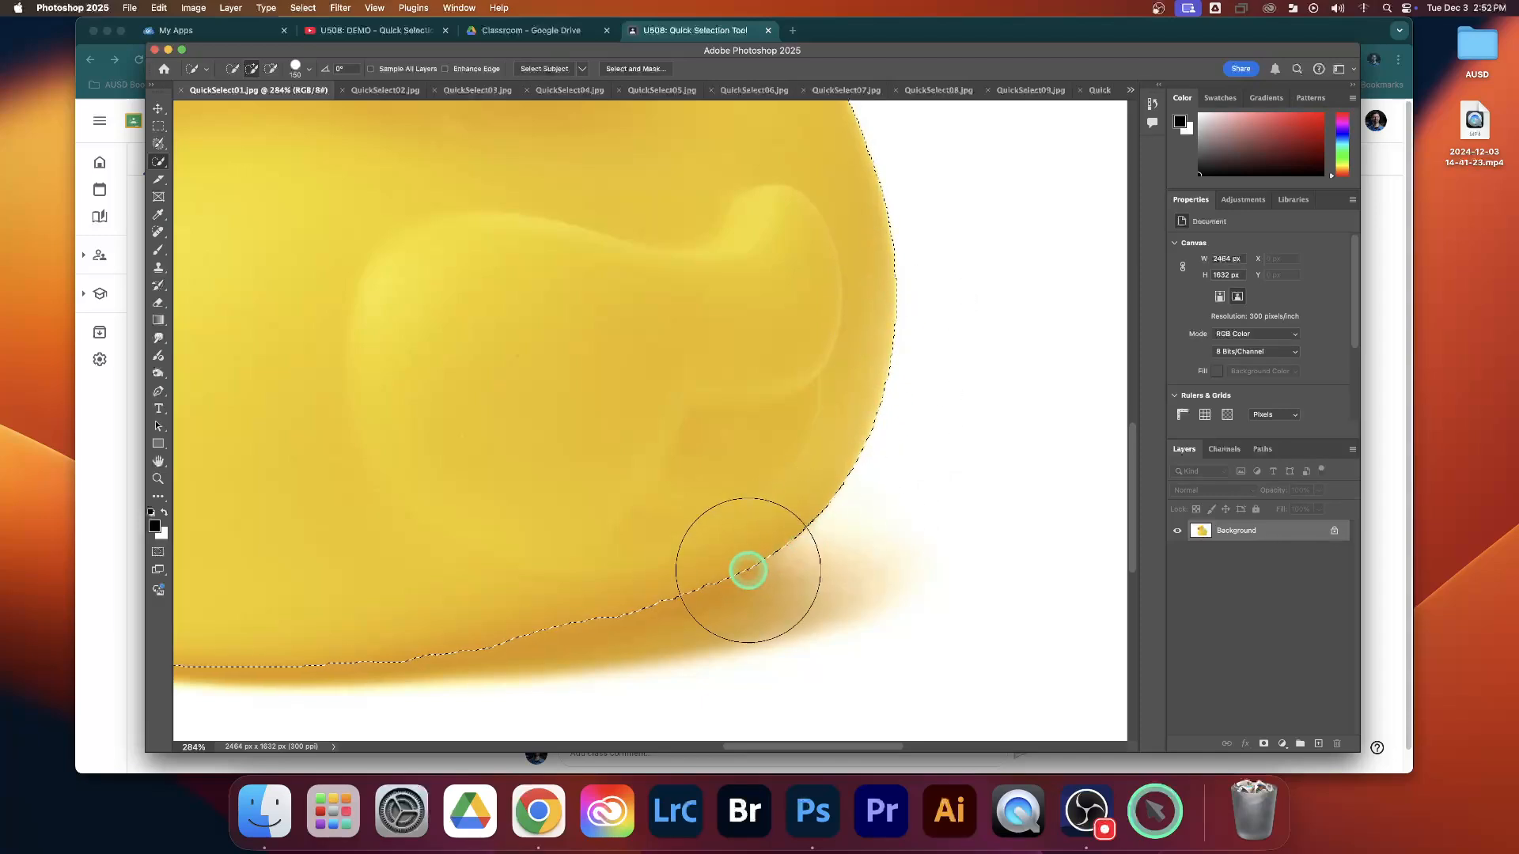
left_click_drag(654, 598, 783, 522)
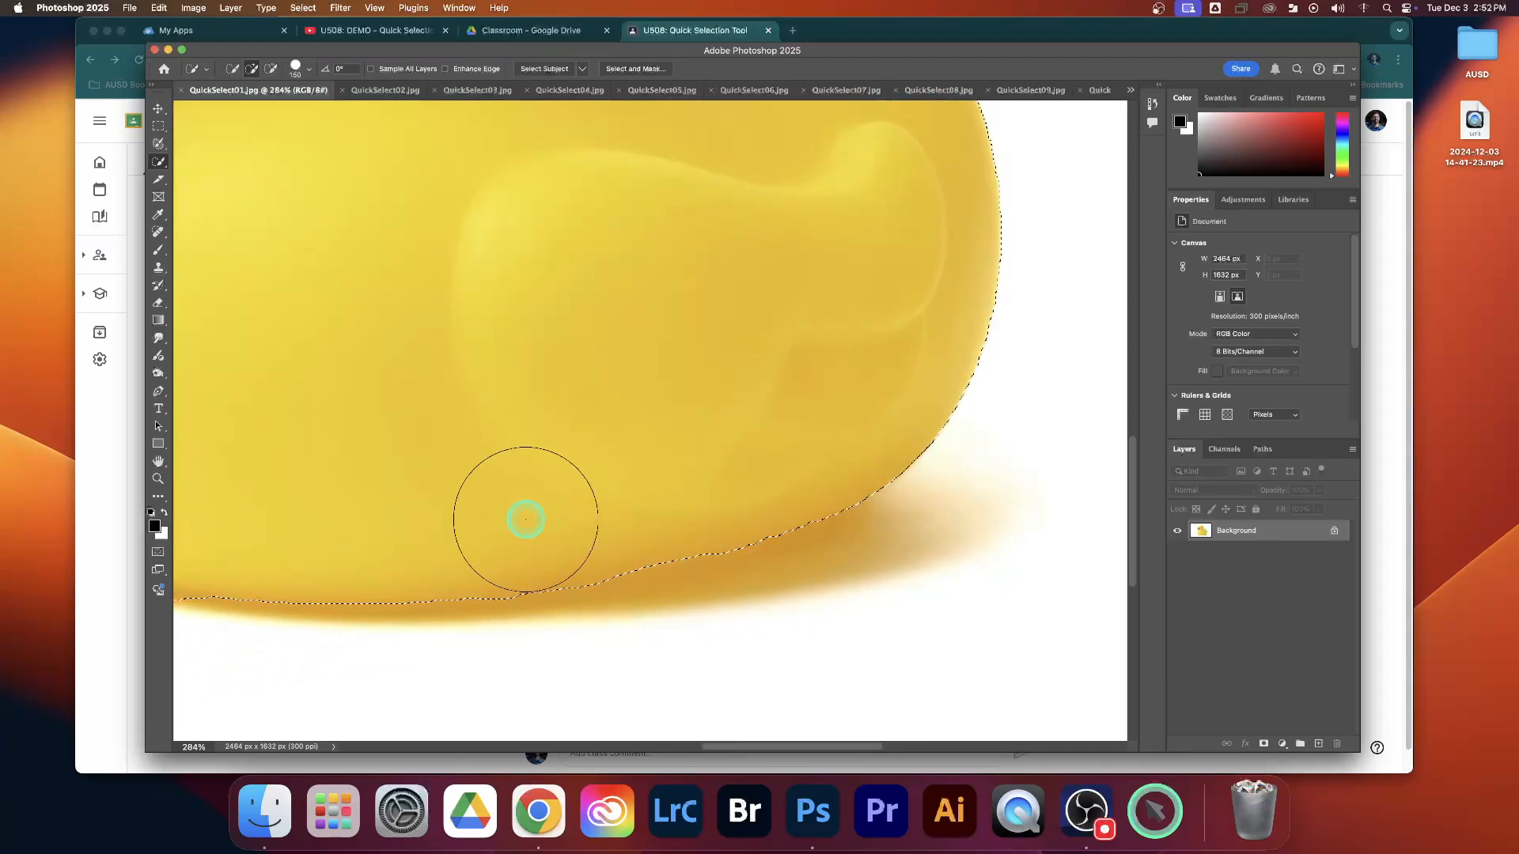
left_click_drag(530, 501, 770, 483)
left_click_drag(502, 420, 614, 427)
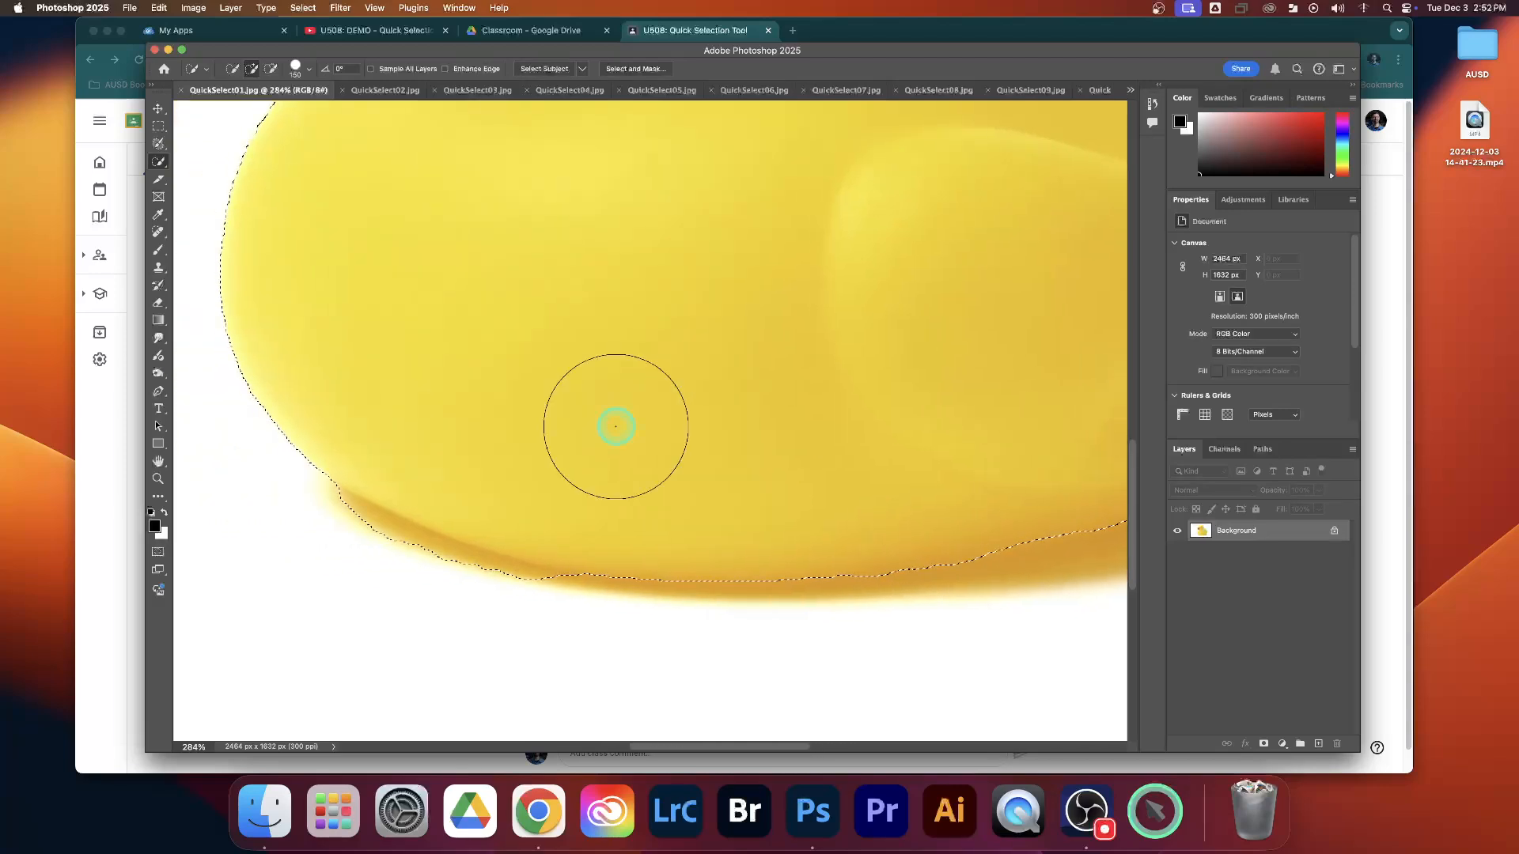
key("bracketleft")
key("bracketleft")
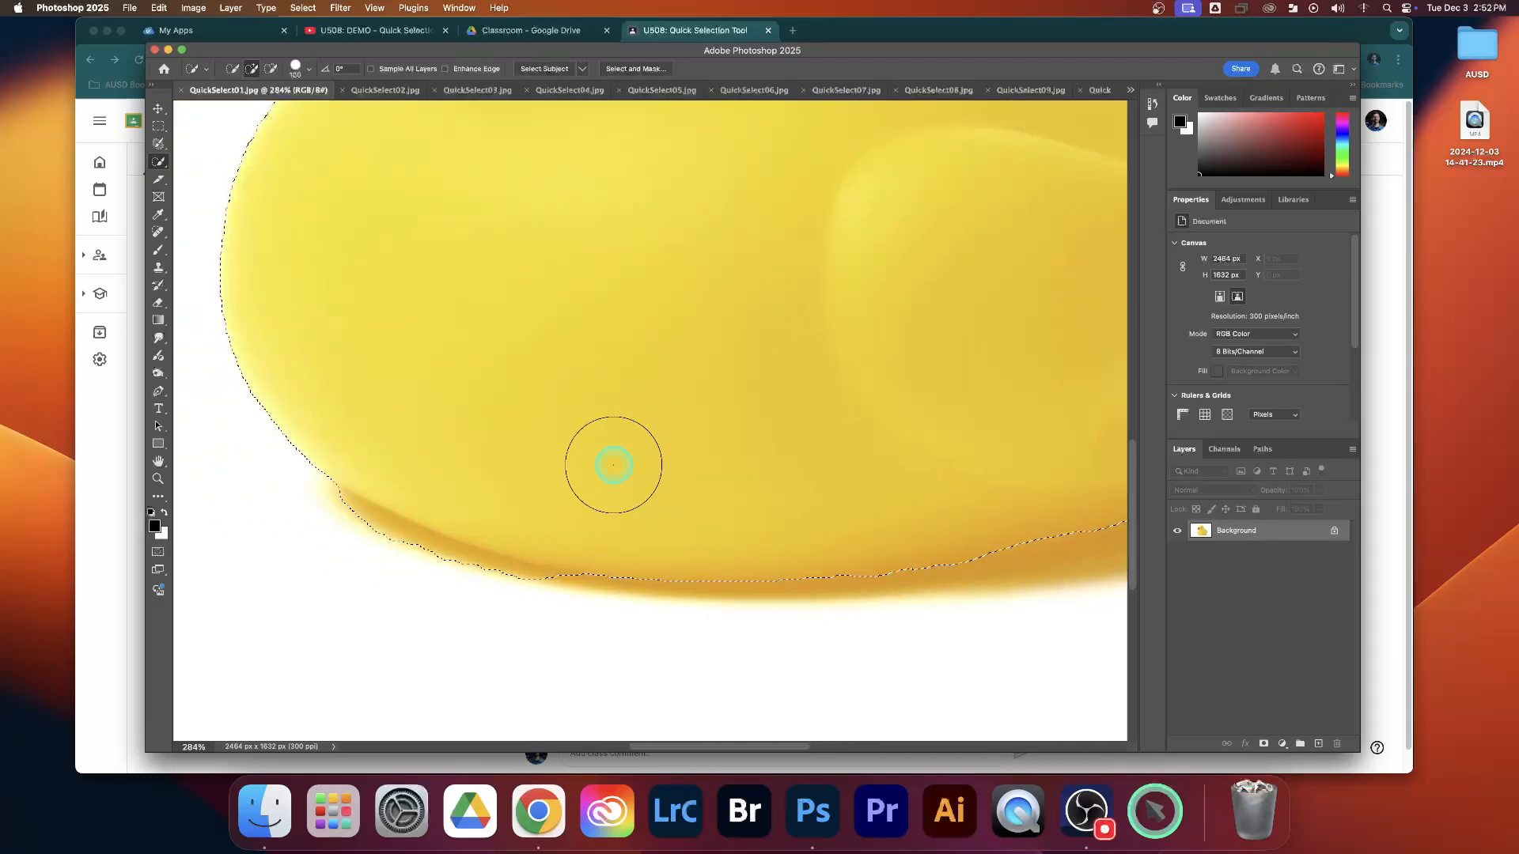
key("bracketleft")
key("bracketleft")
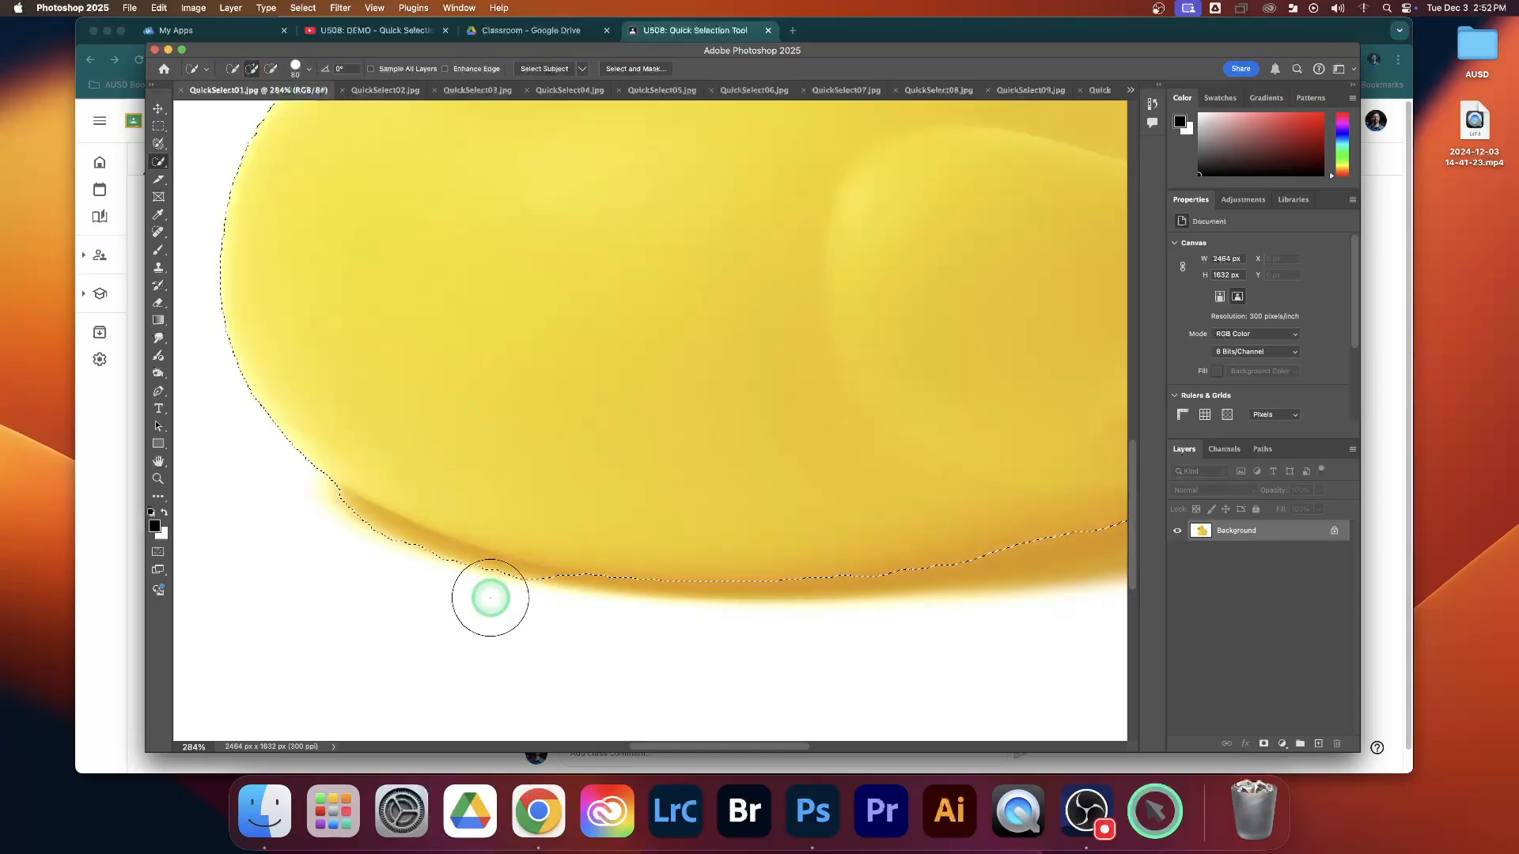
left_click(252, 69)
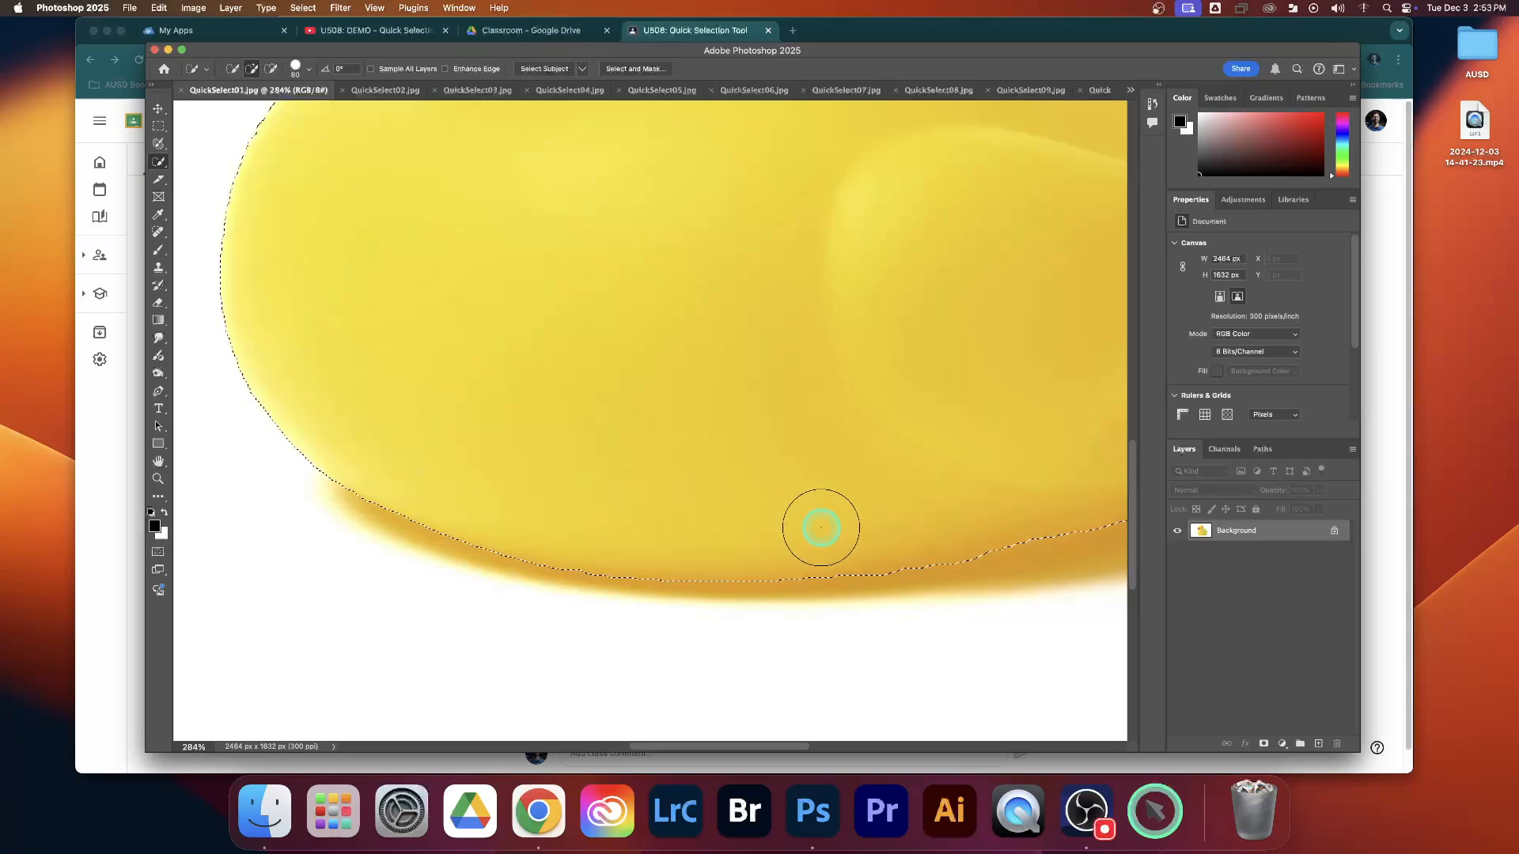
Examine the selection edge around the duck's underside, tail, head and bill up close and as a whole.
left_click_drag(828, 525, 611, 557)
left_click_drag(735, 464, 678, 617)
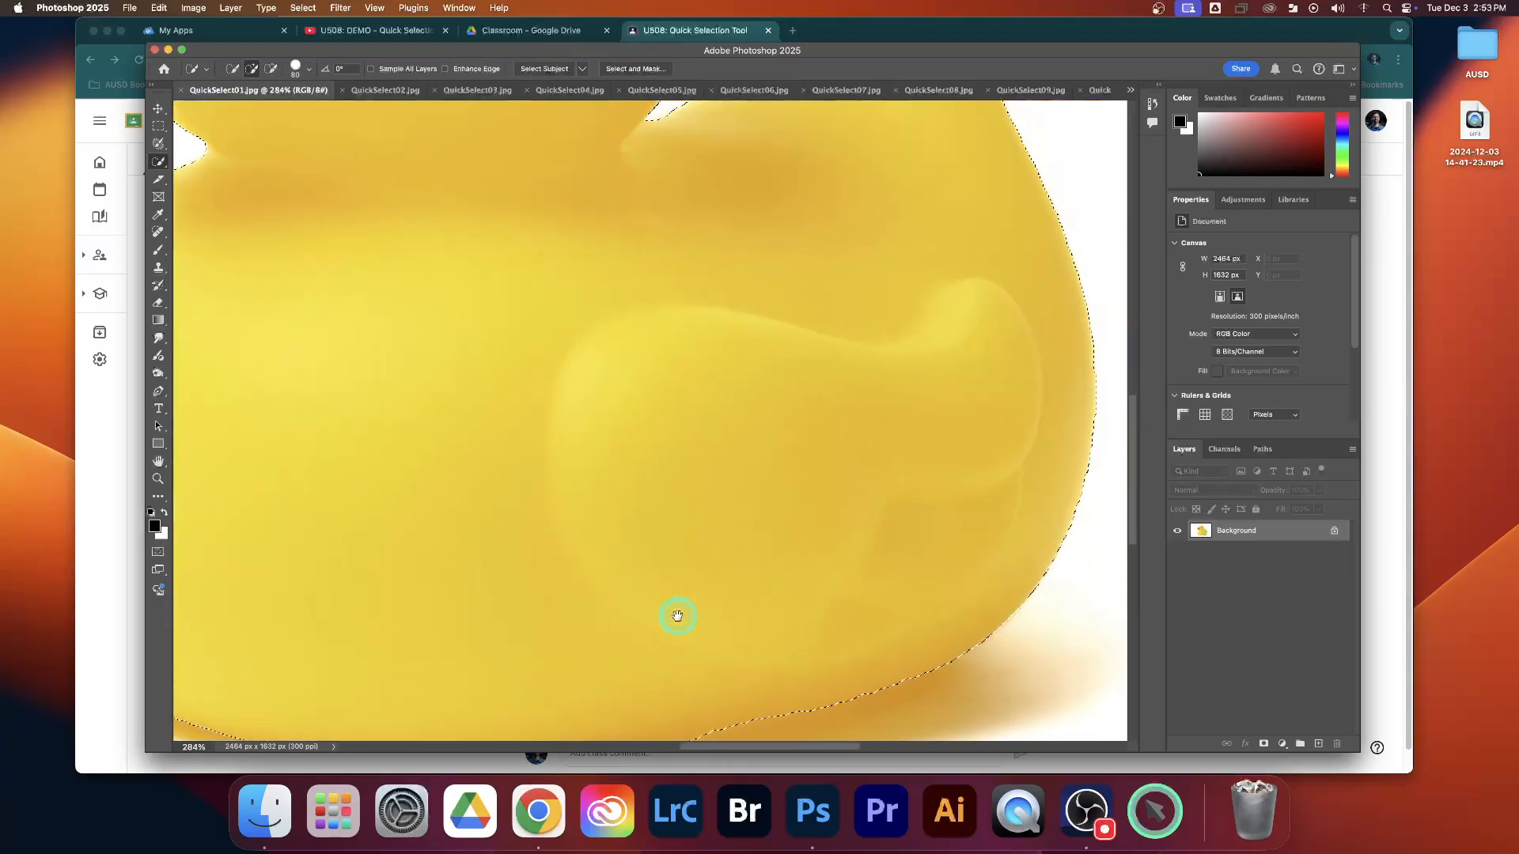
left_click_drag(681, 475, 753, 472)
left_click_drag(753, 390, 668, 543)
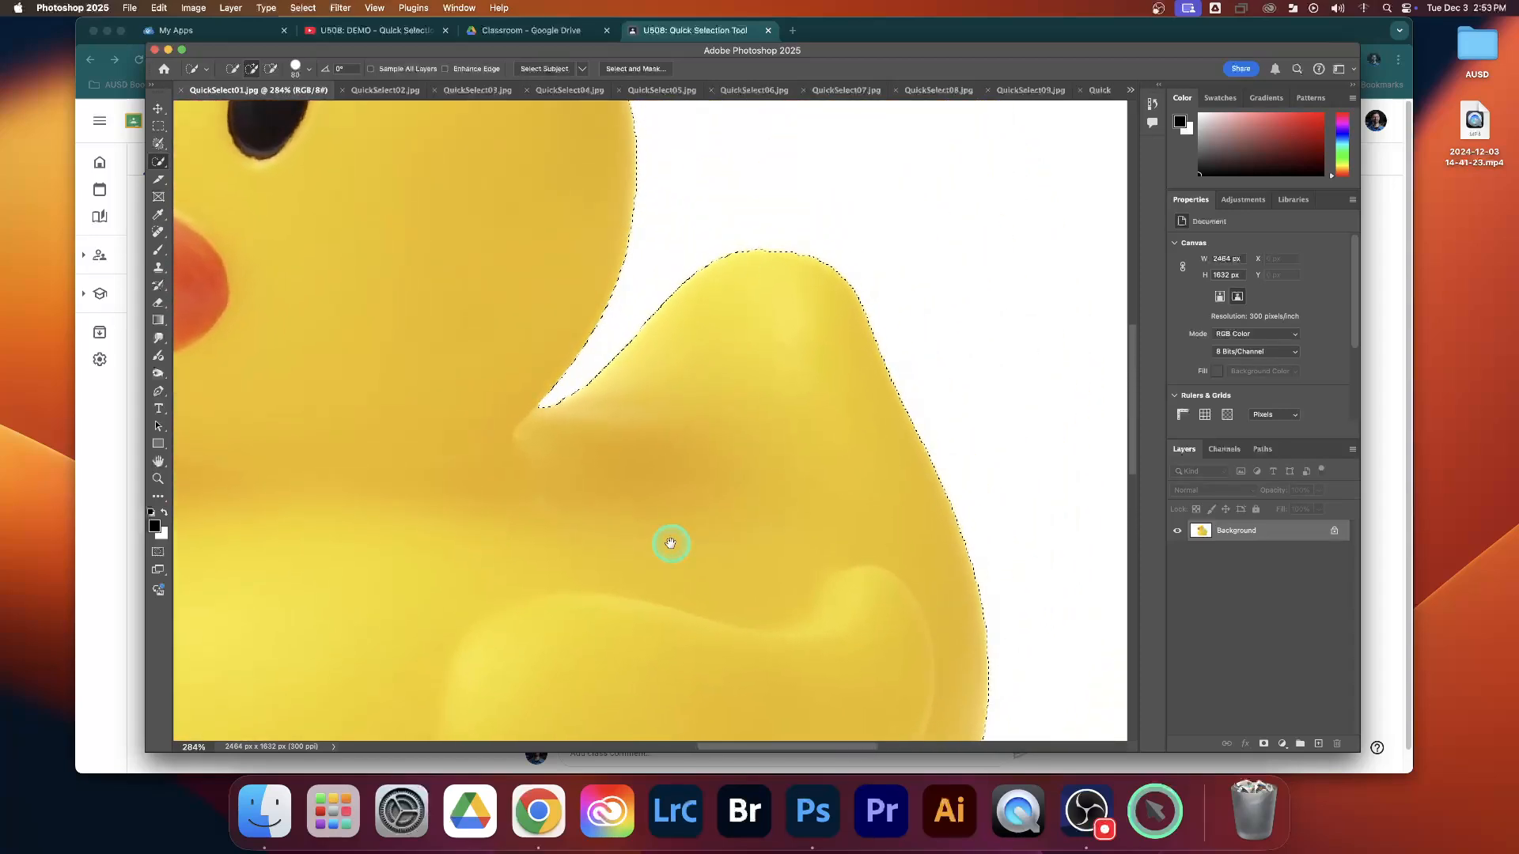
left_click_drag(678, 443, 793, 494)
mouse_move(593, 363)
left_mouse_down()
mouse_move(641, 414)
mouse_move(790, 481)
left_mouse_up()
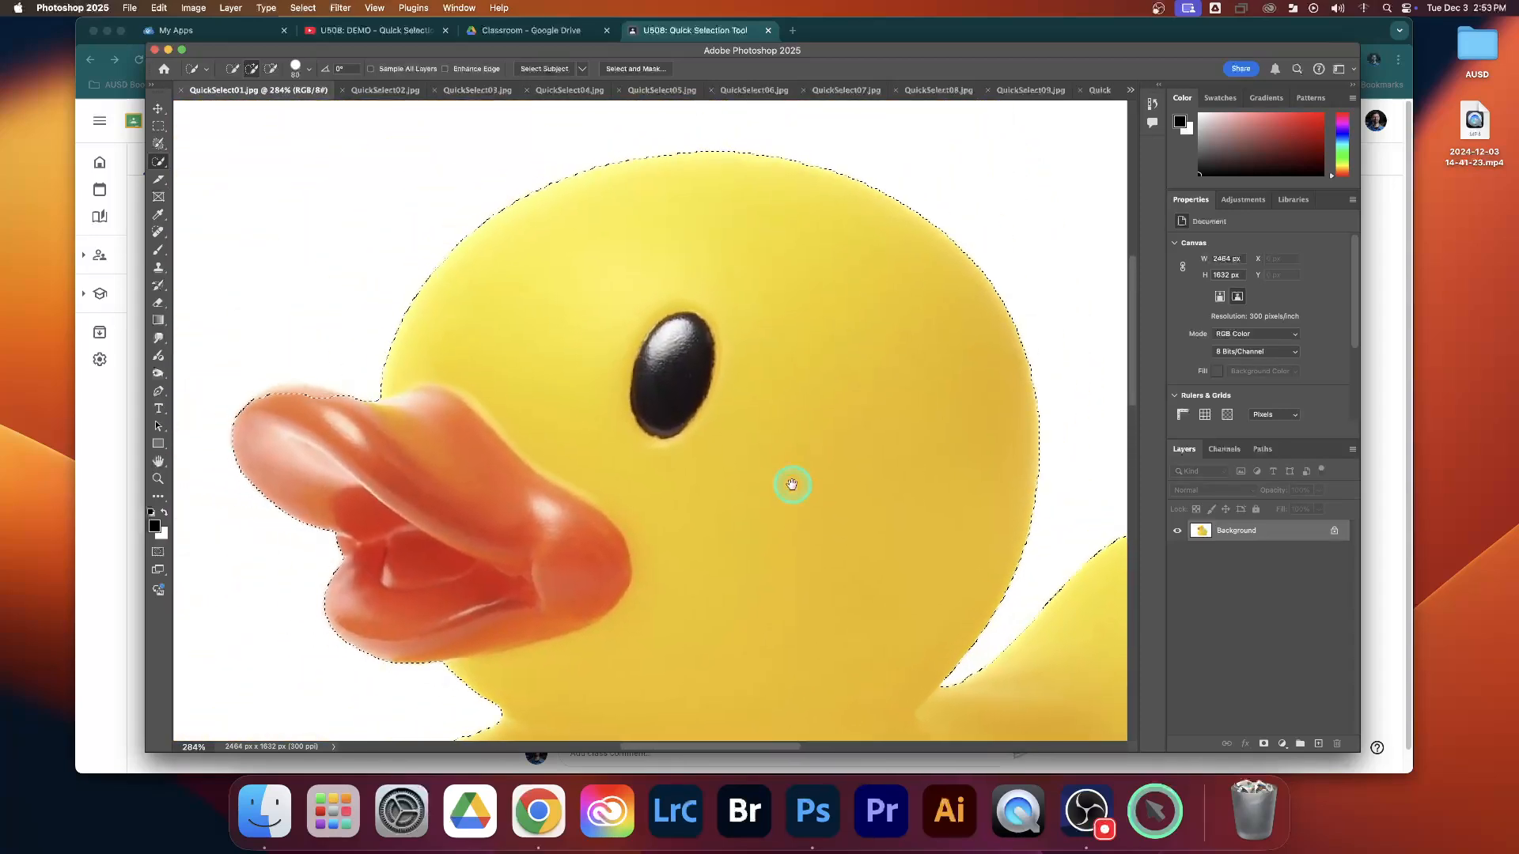
left_click_drag(603, 406, 737, 414)
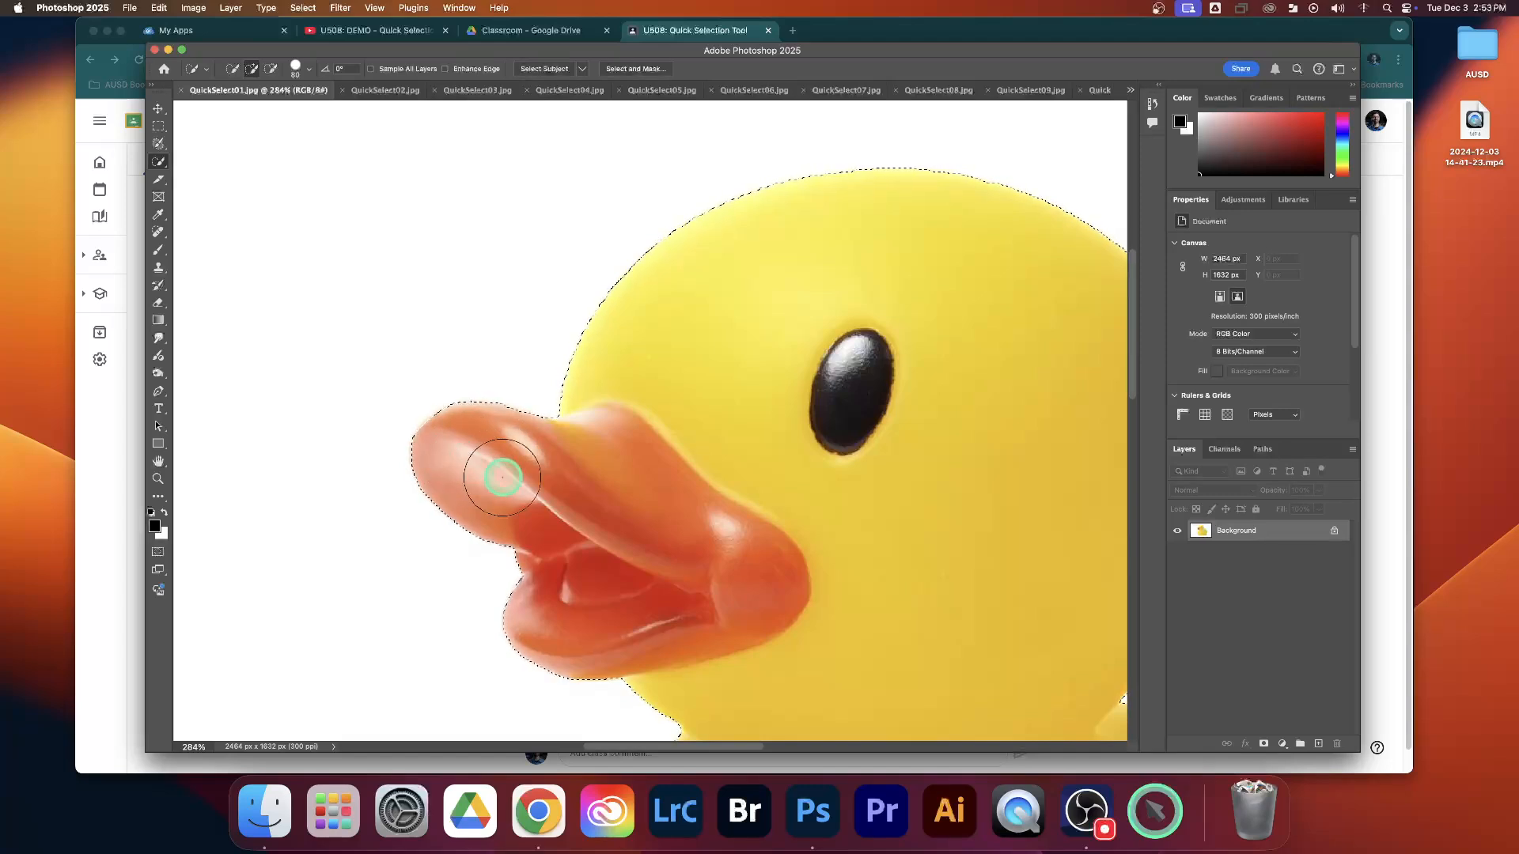
scroll(767, 531, "up", 3)
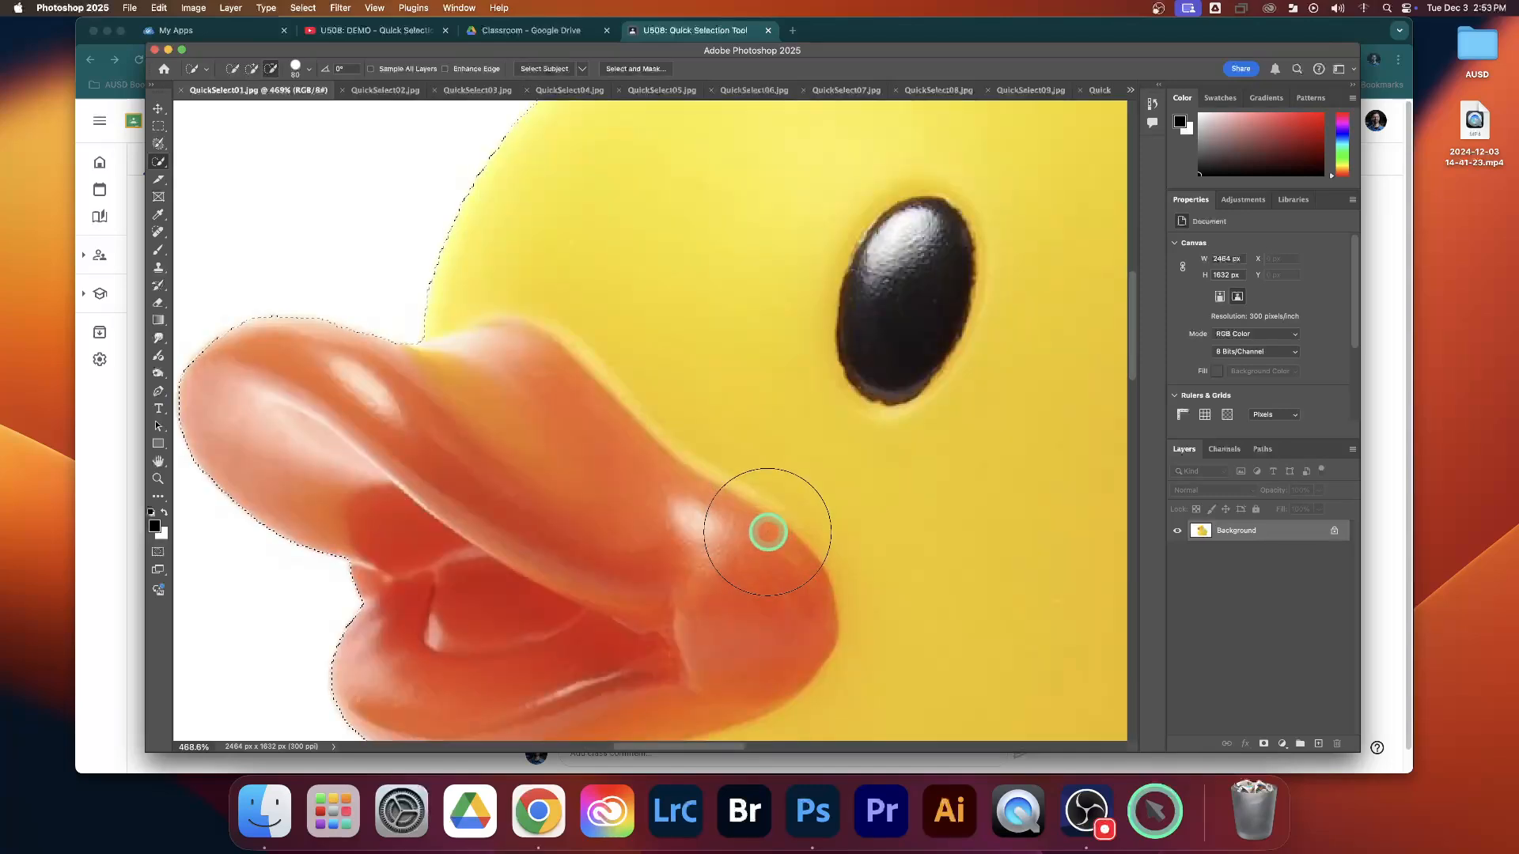
scroll(767, 532, "down", 3)
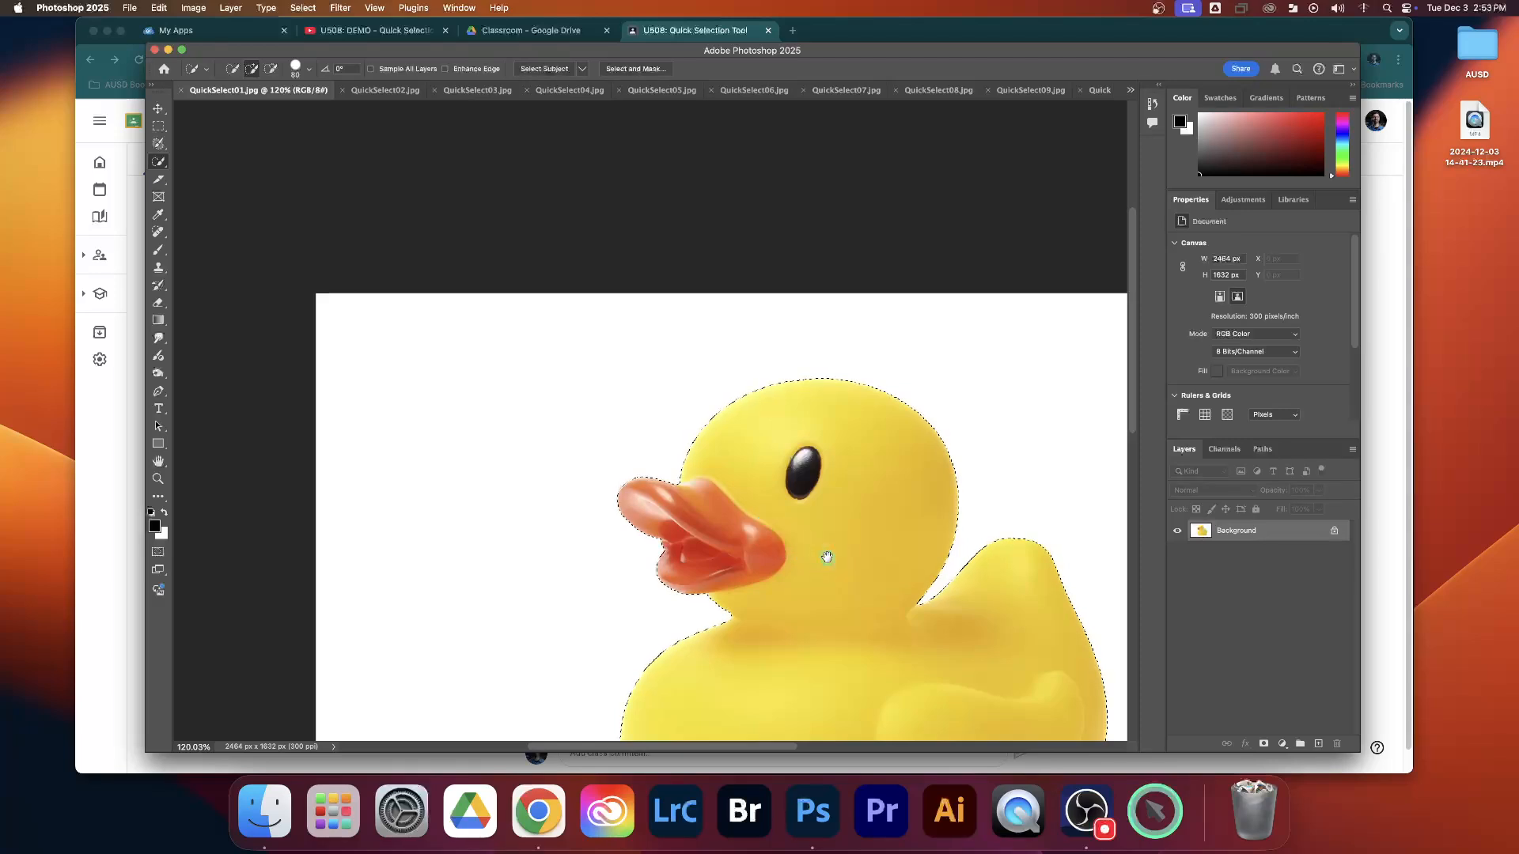
left_click_drag(824, 553, 628, 366)
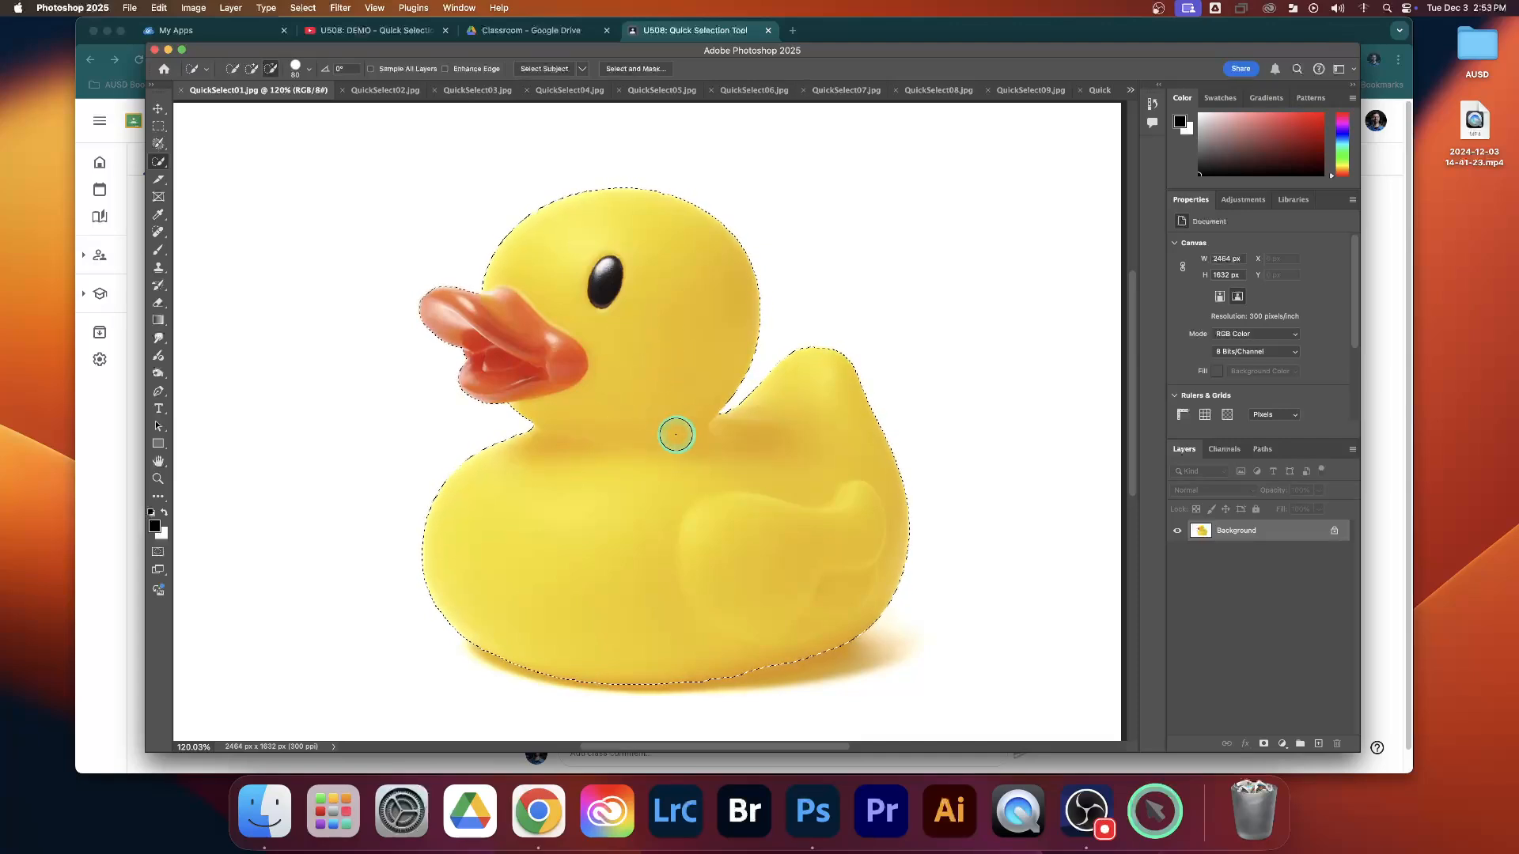
scroll(675, 434, "up", 2)
scroll(676, 435, "down", 2)
scroll(676, 435, "down", 2)
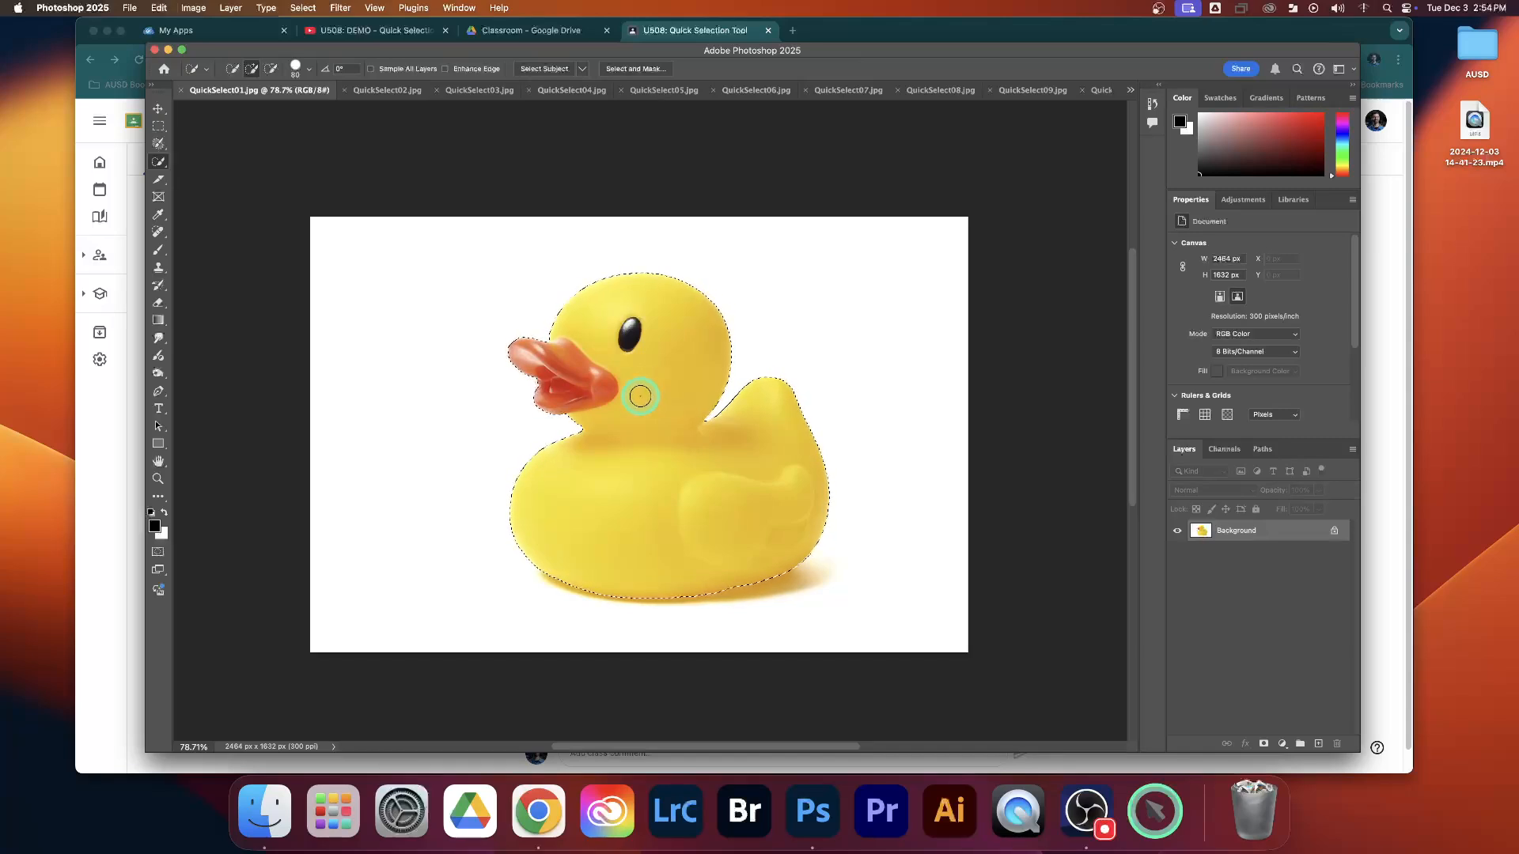
Copy the selected duck onto the QuickSelect02 brick wall as a new layer and shift it slightly to the right.
left_click(377, 92)
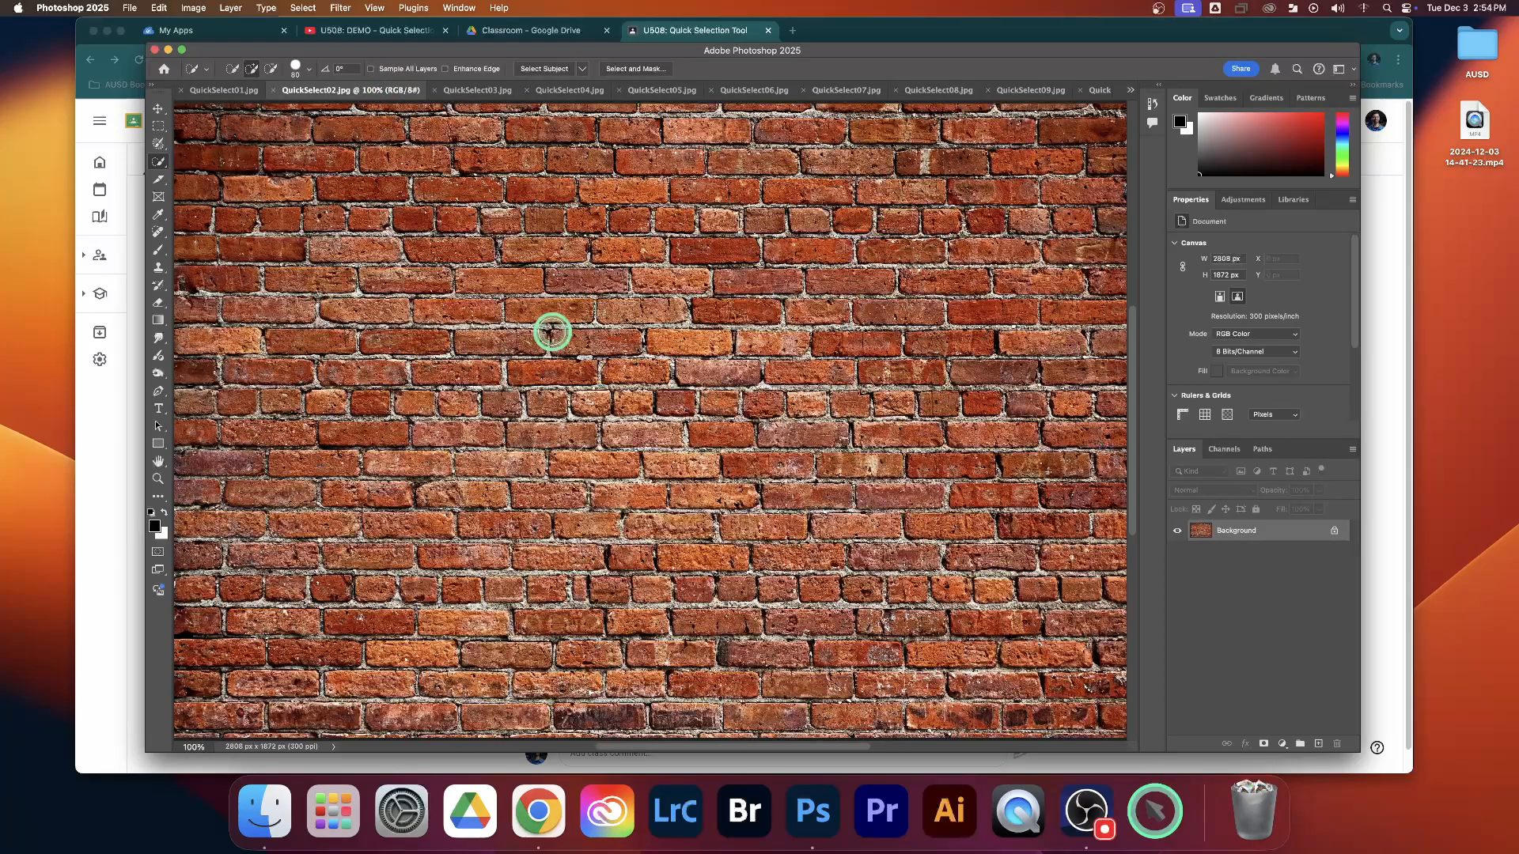
key("super+v")
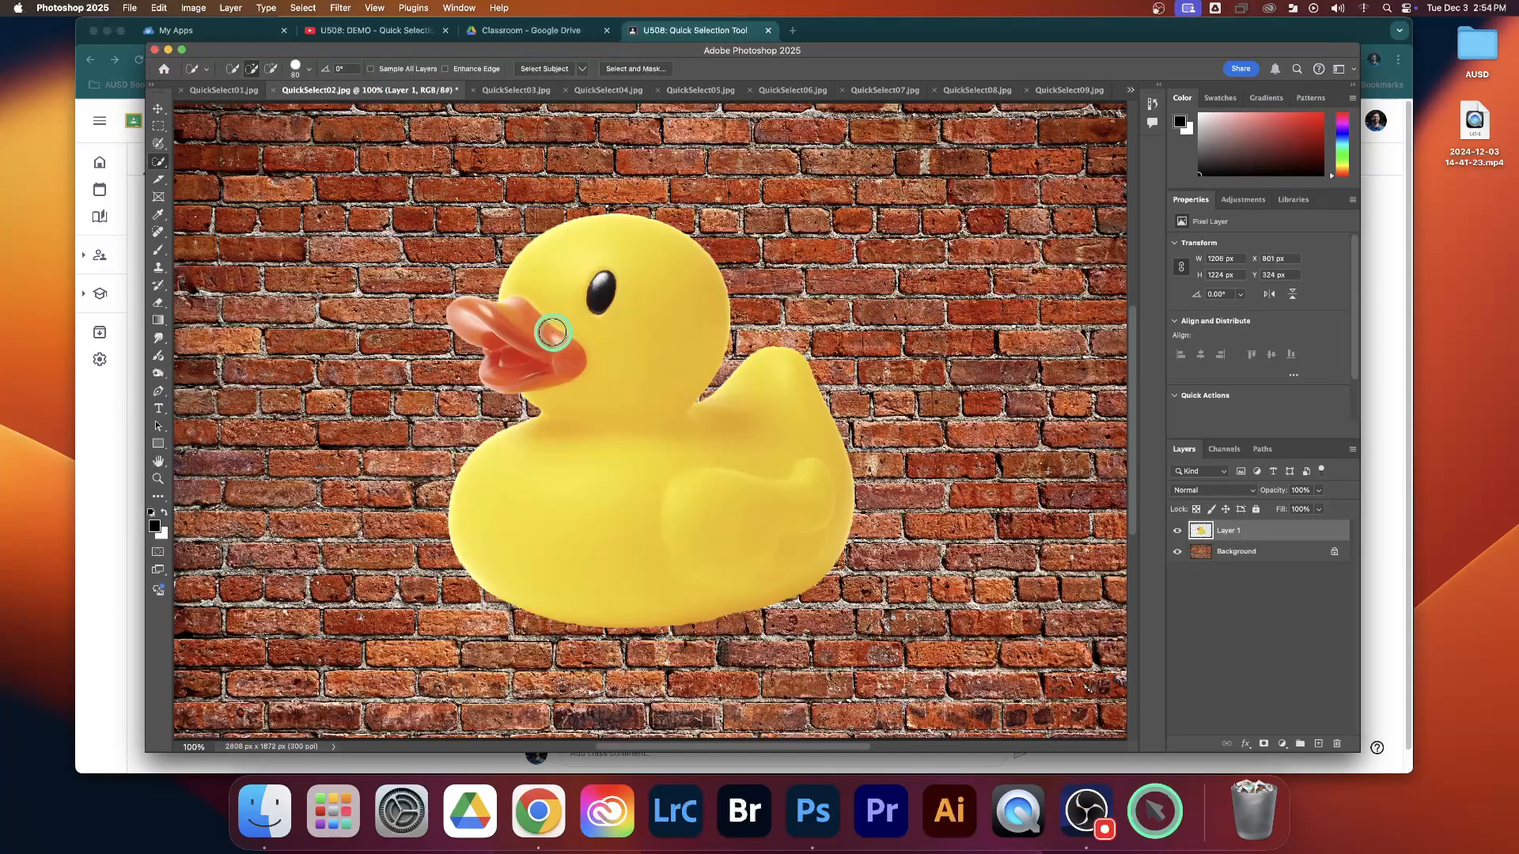
left_click(158, 110)
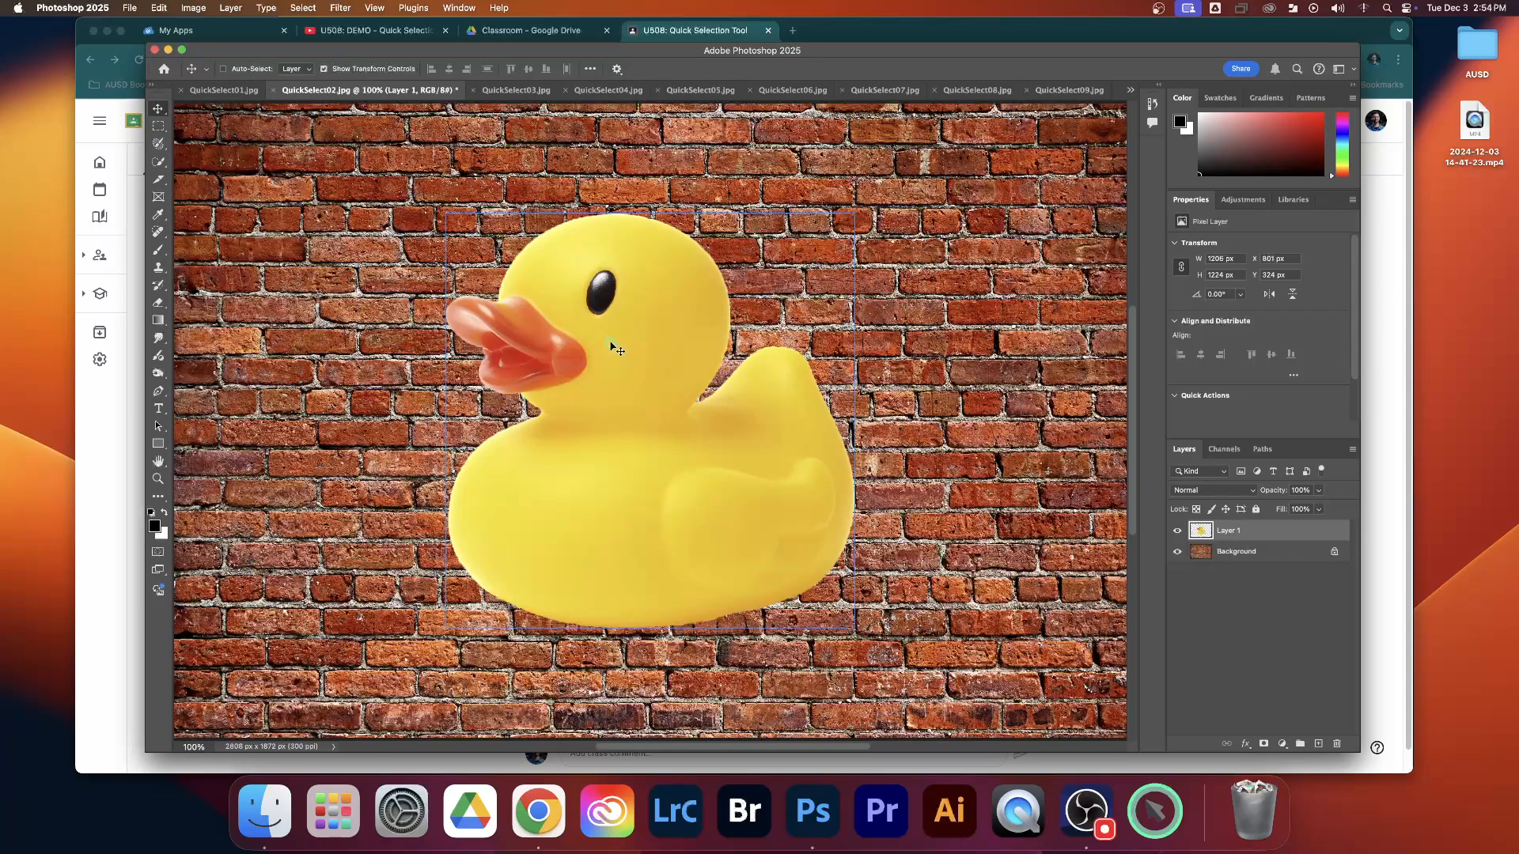
left_click_drag(614, 344, 626, 344)
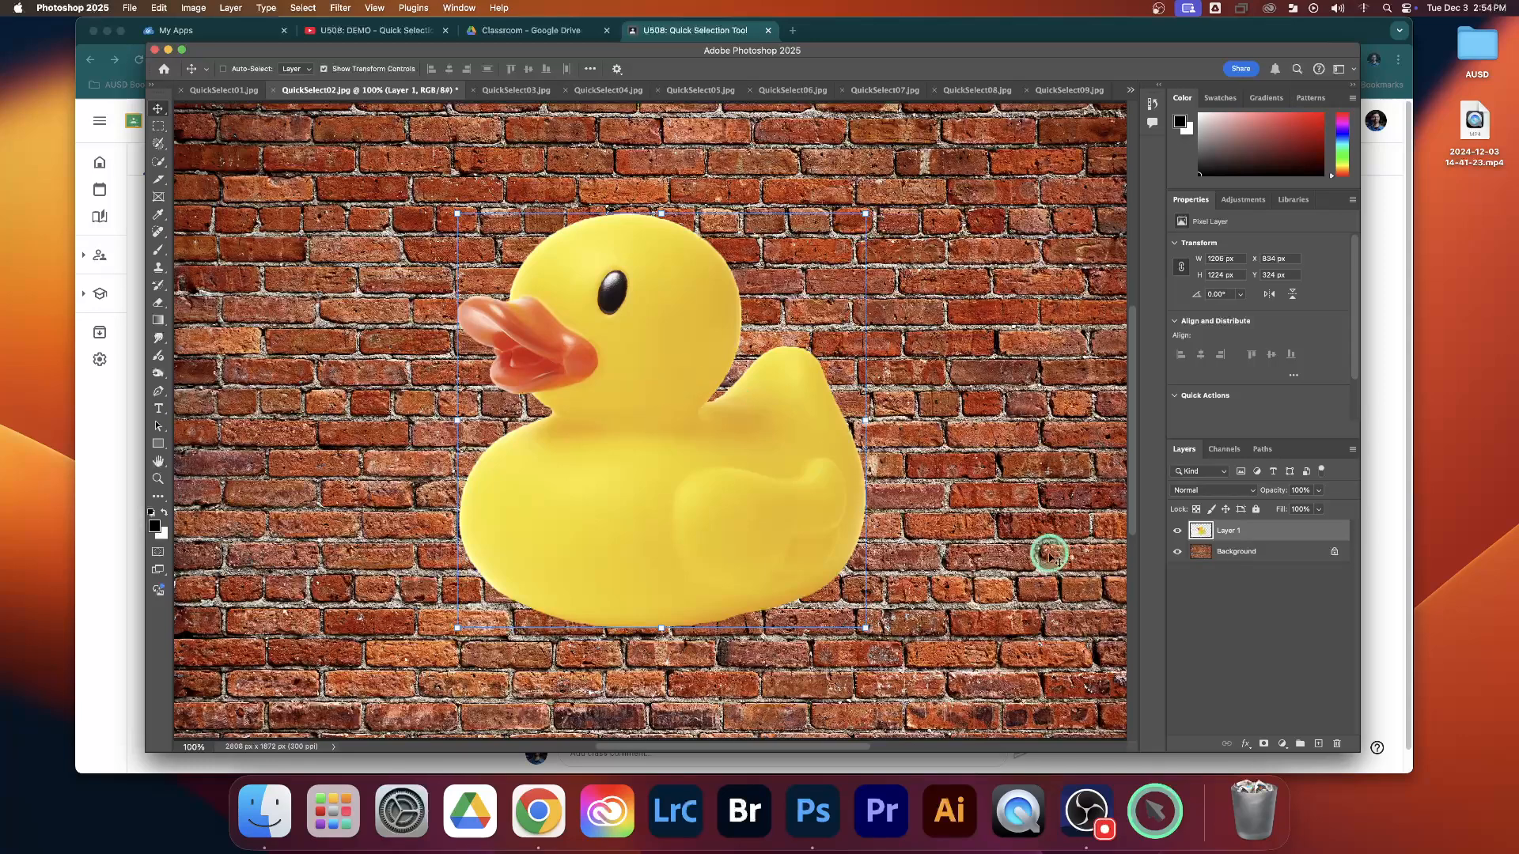
left_click(1210, 606)
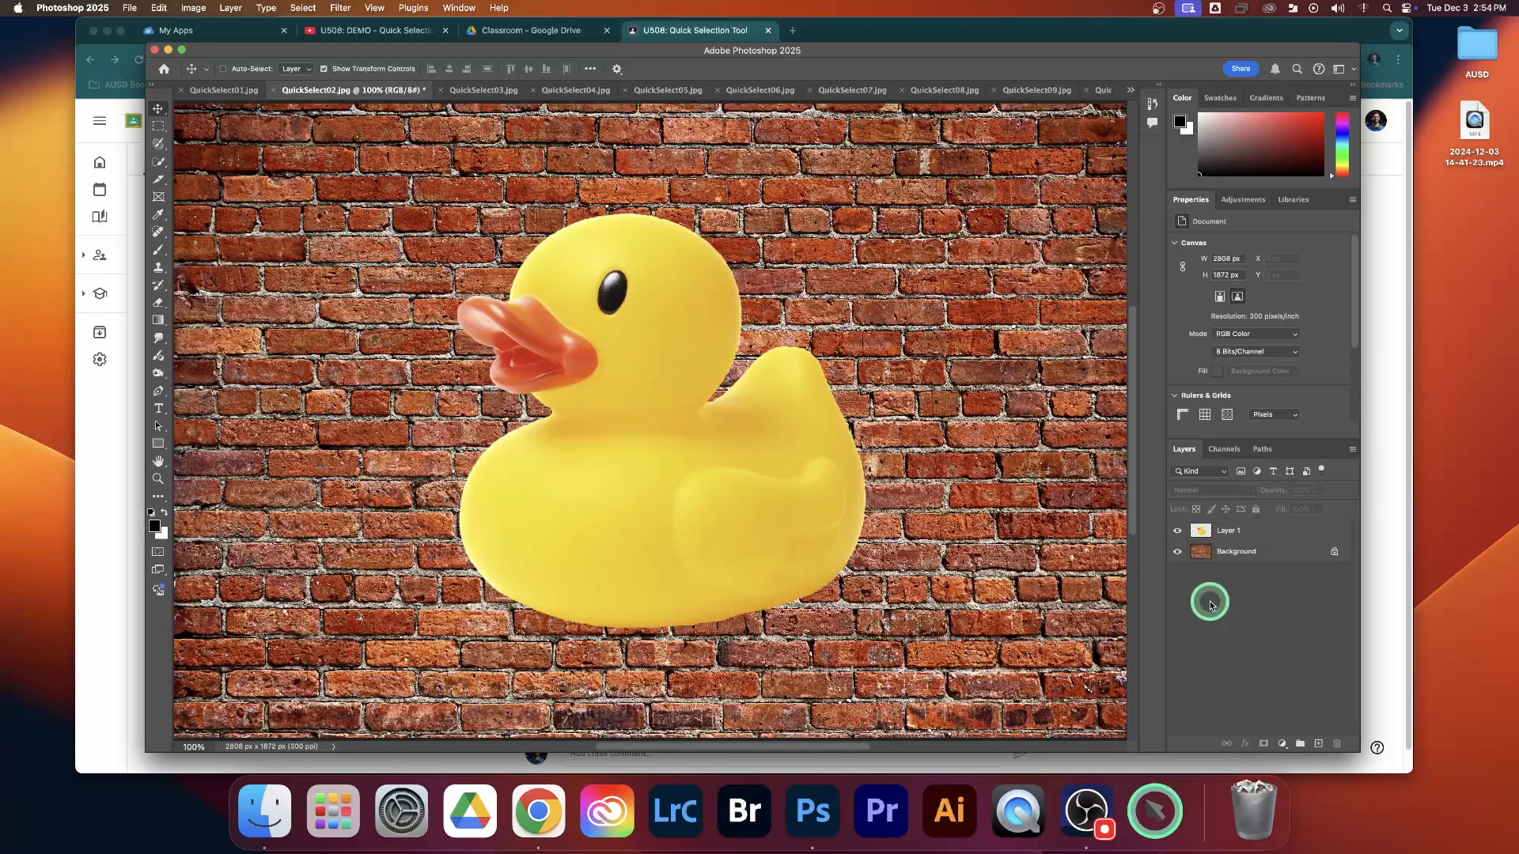
left_click(667, 383)
left_click(893, 538)
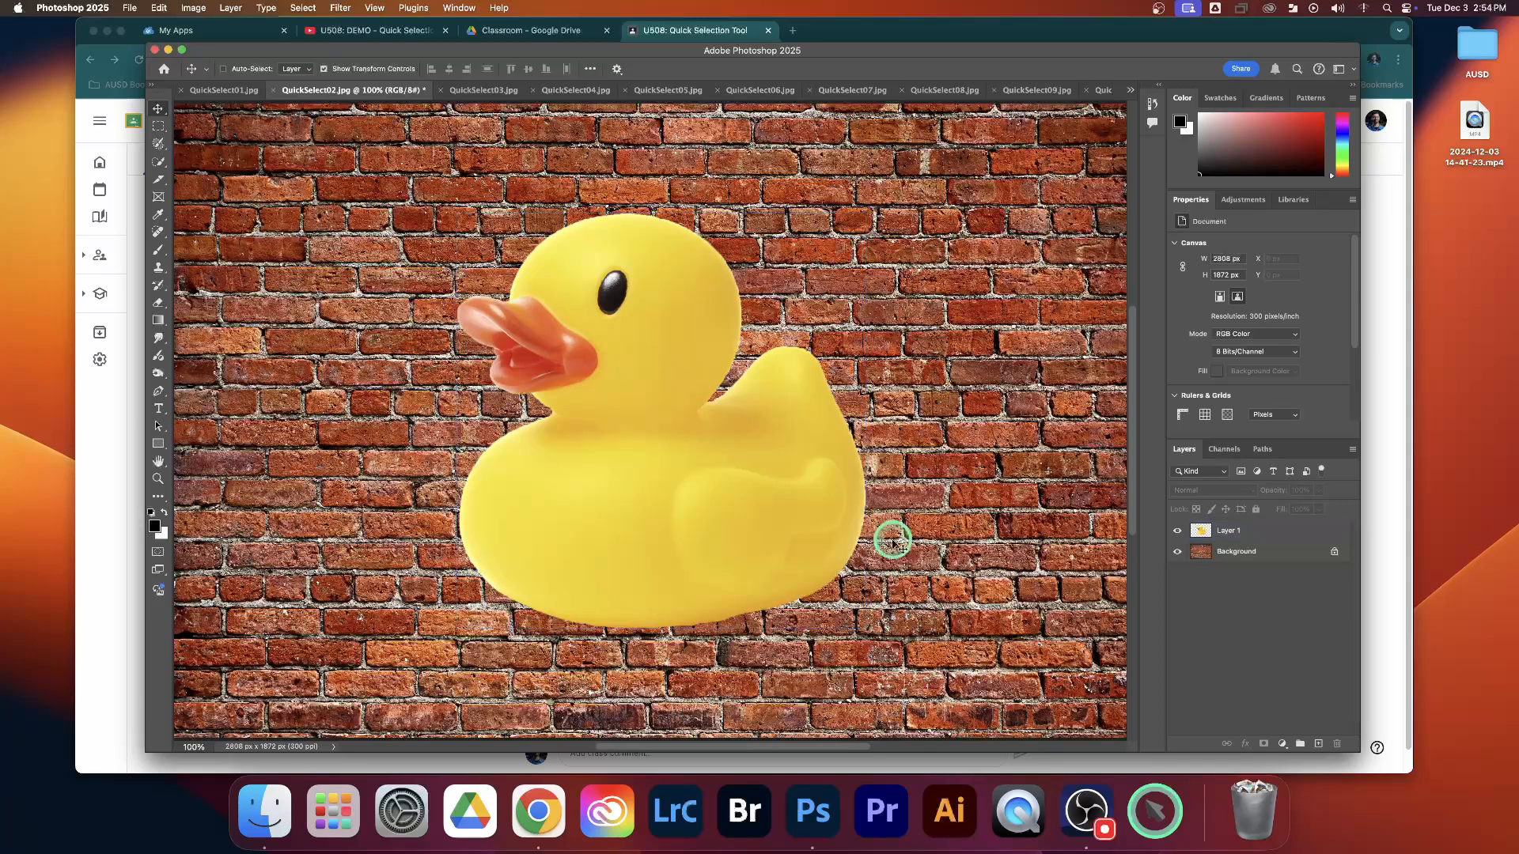
Add a Drop Shadow effect to the duck layer.
left_click(1261, 533)
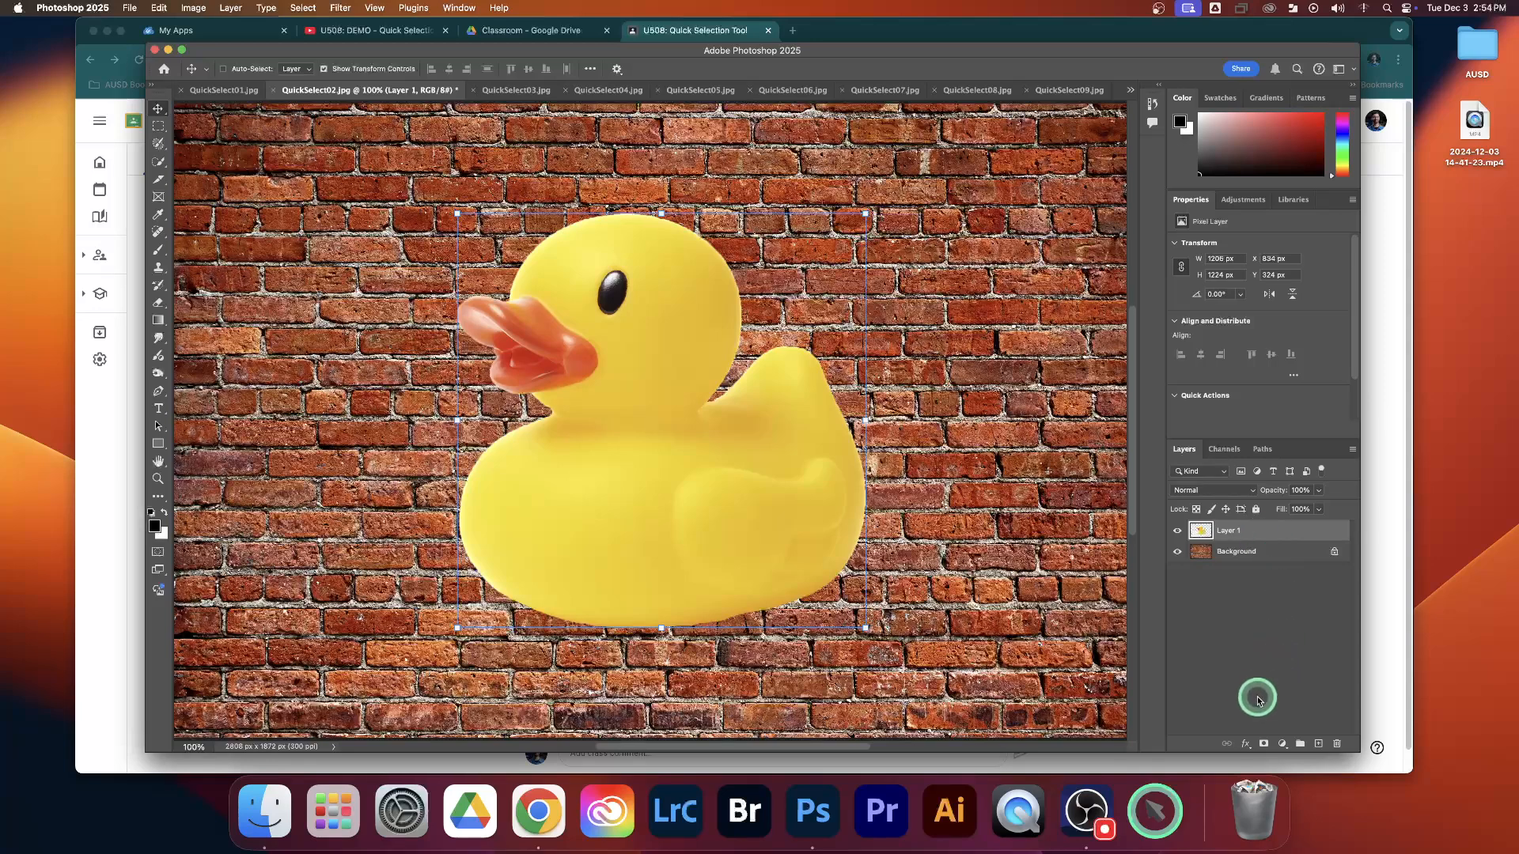
left_click(1245, 744)
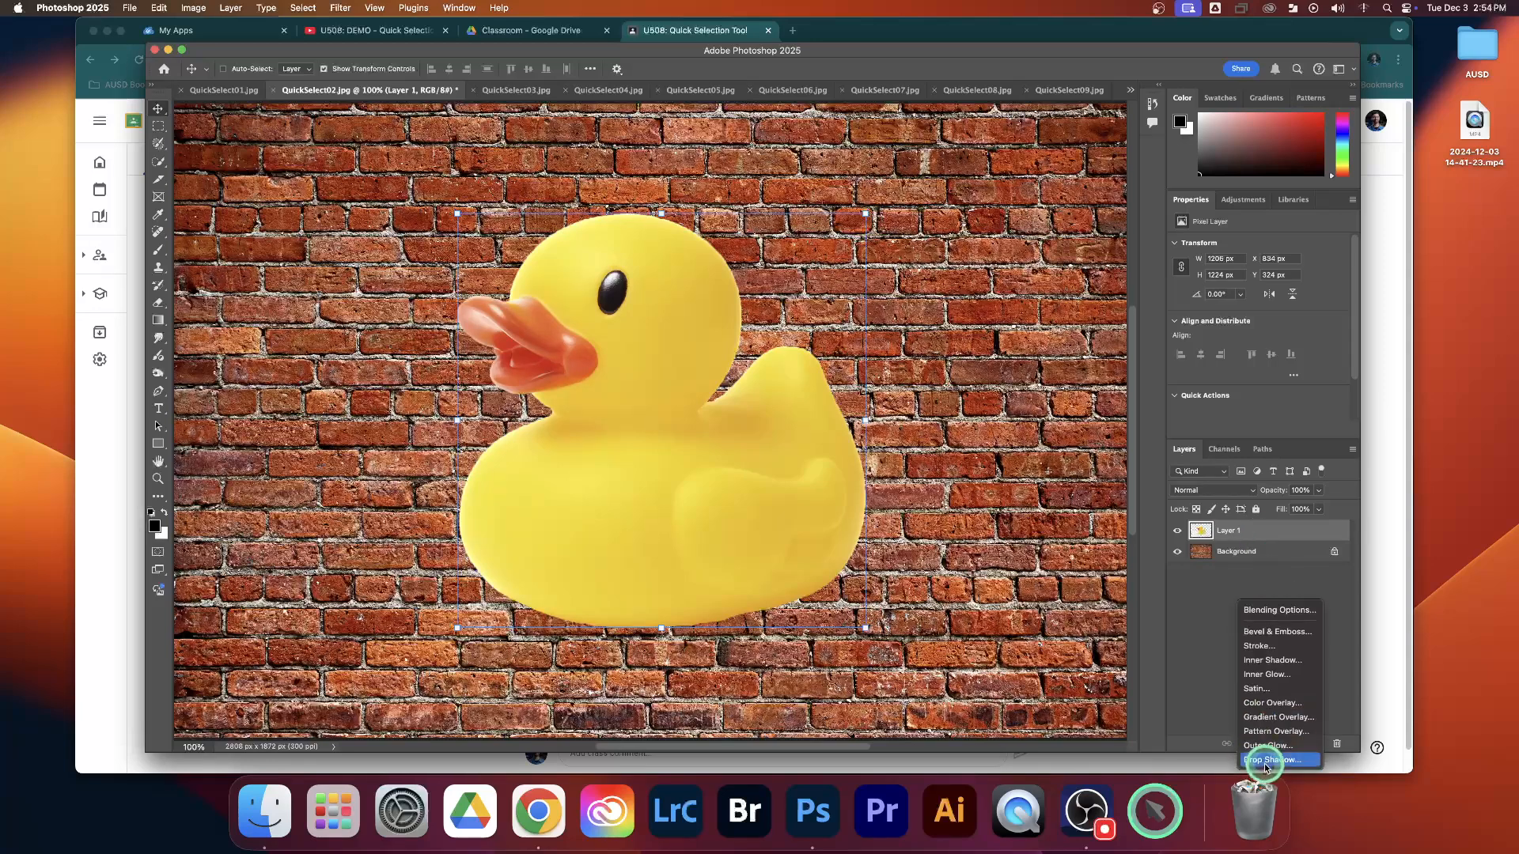
left_click(1261, 754)
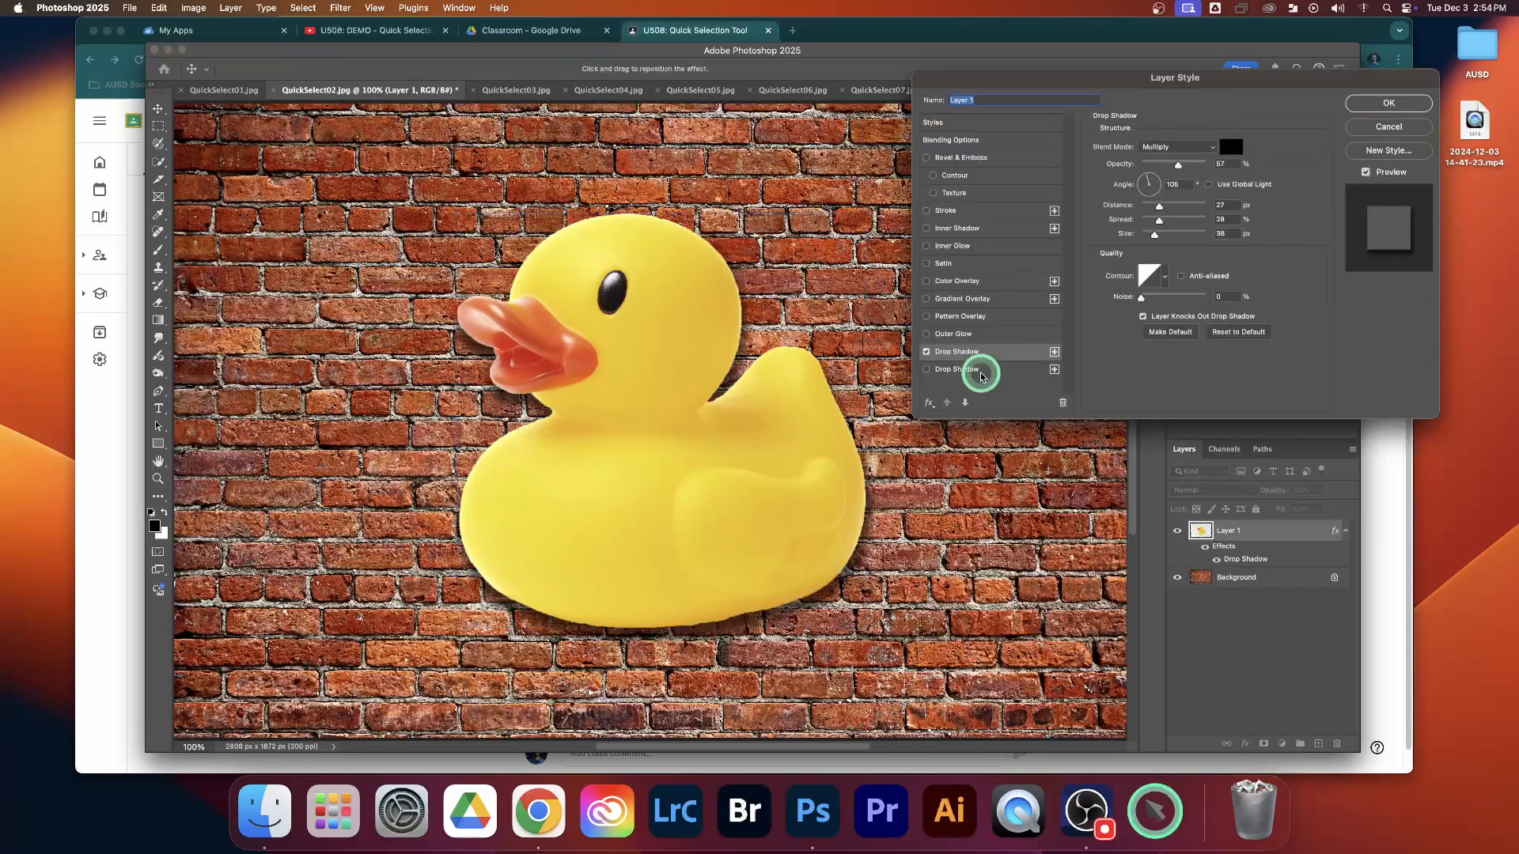
Set the duck's drop shadow to a distance of 36 px, a spread of 36% and a size of 79 px, and apply it.
left_click_drag(1210, 81, 1213, 81)
mouse_move(1172, 204)
left_mouse_down()
mouse_move(1187, 204)
mouse_move(1185, 229)
mouse_move(1173, 214)
left_mouse_up()
left_click(1185, 229)
left_click(1173, 204)
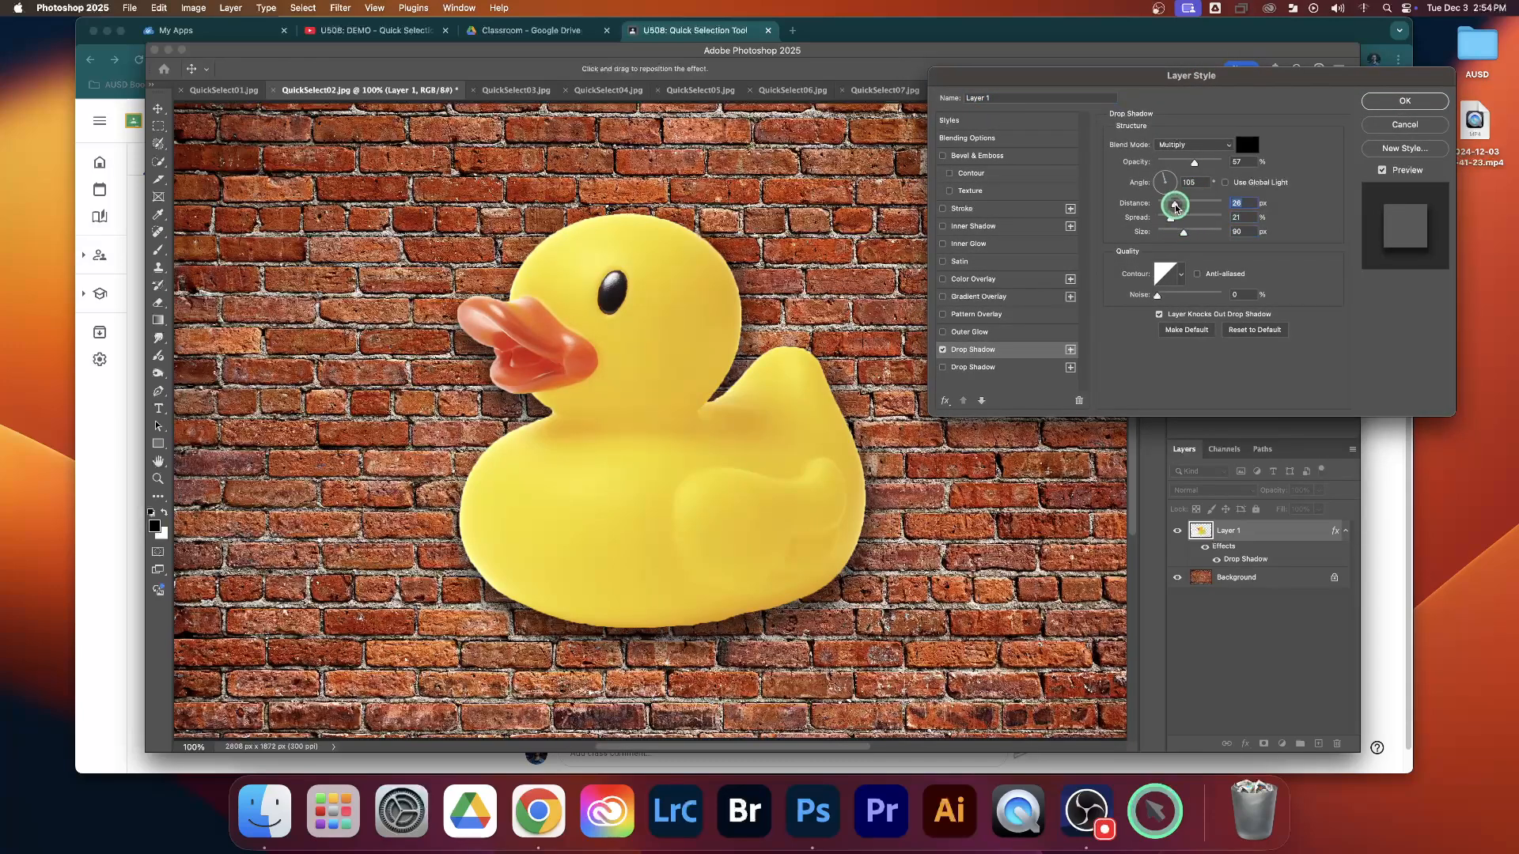
left_click(1177, 231)
left_click(1180, 232)
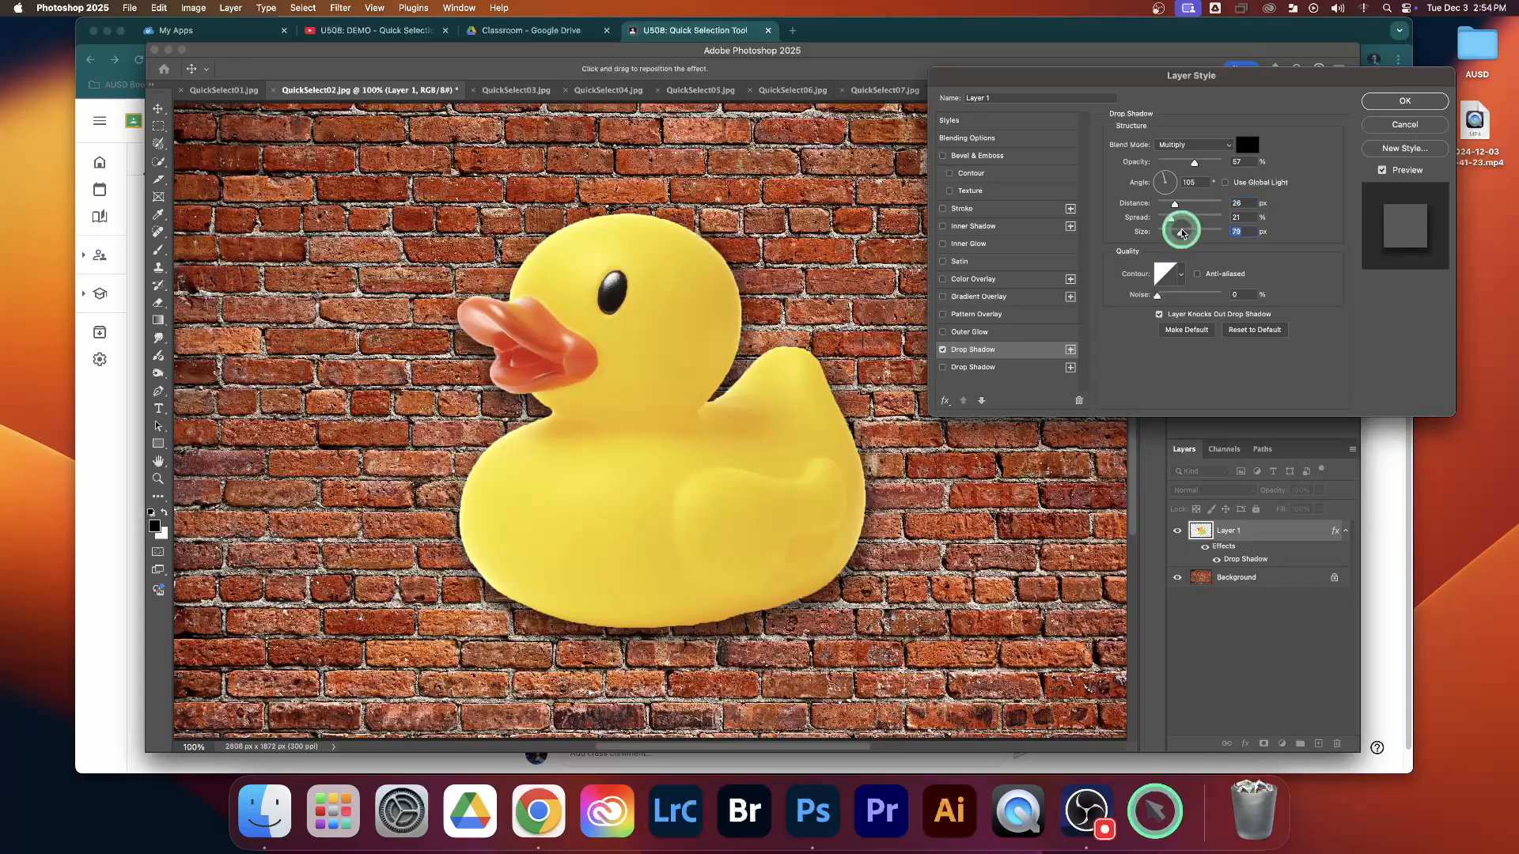
left_click(1180, 216)
left_click(1181, 204)
left_click(1181, 216)
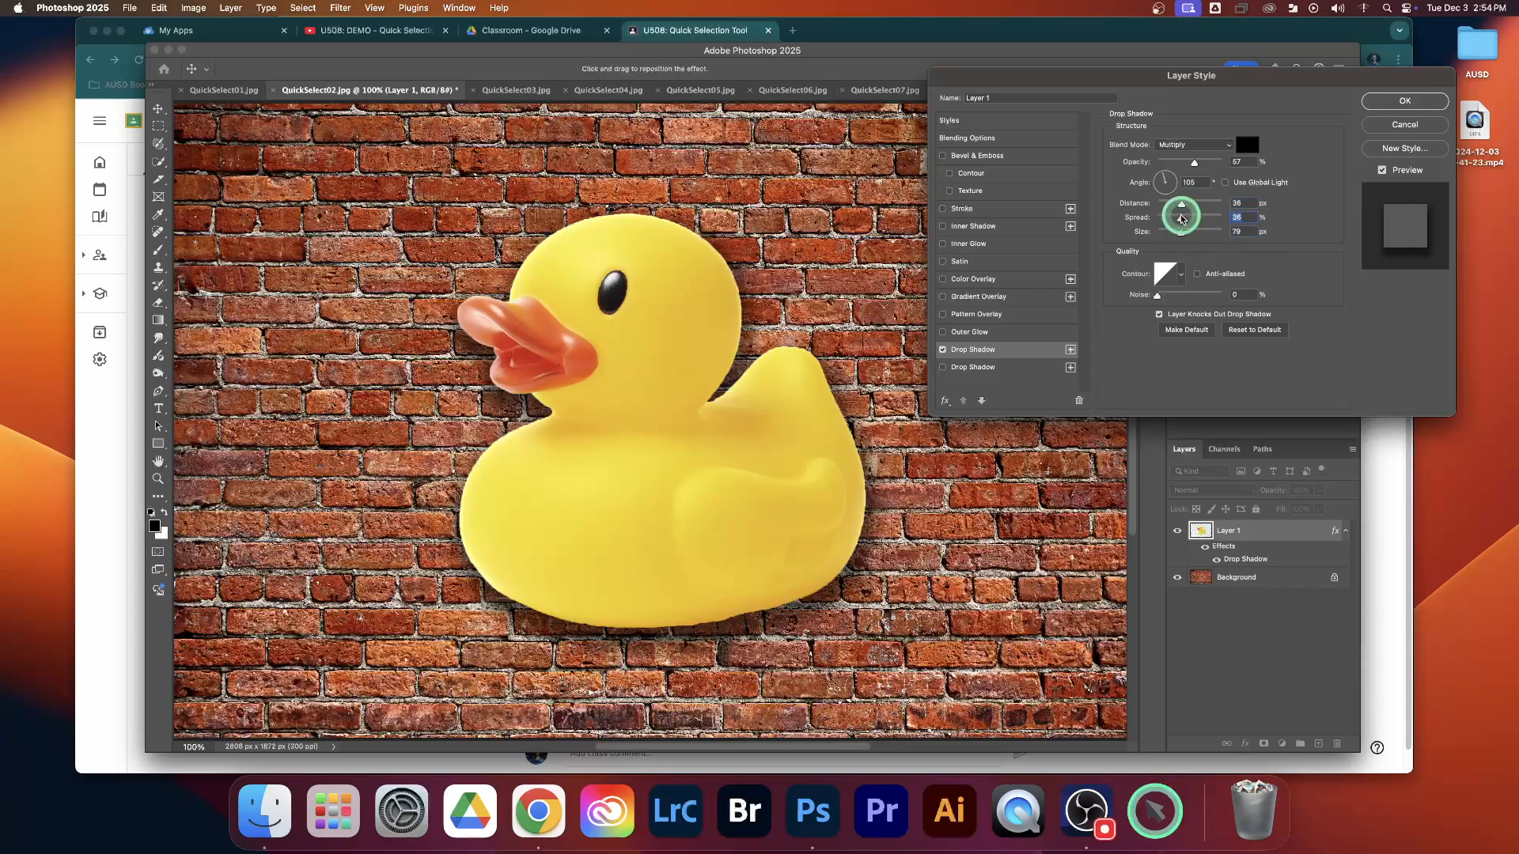
left_click(1380, 110)
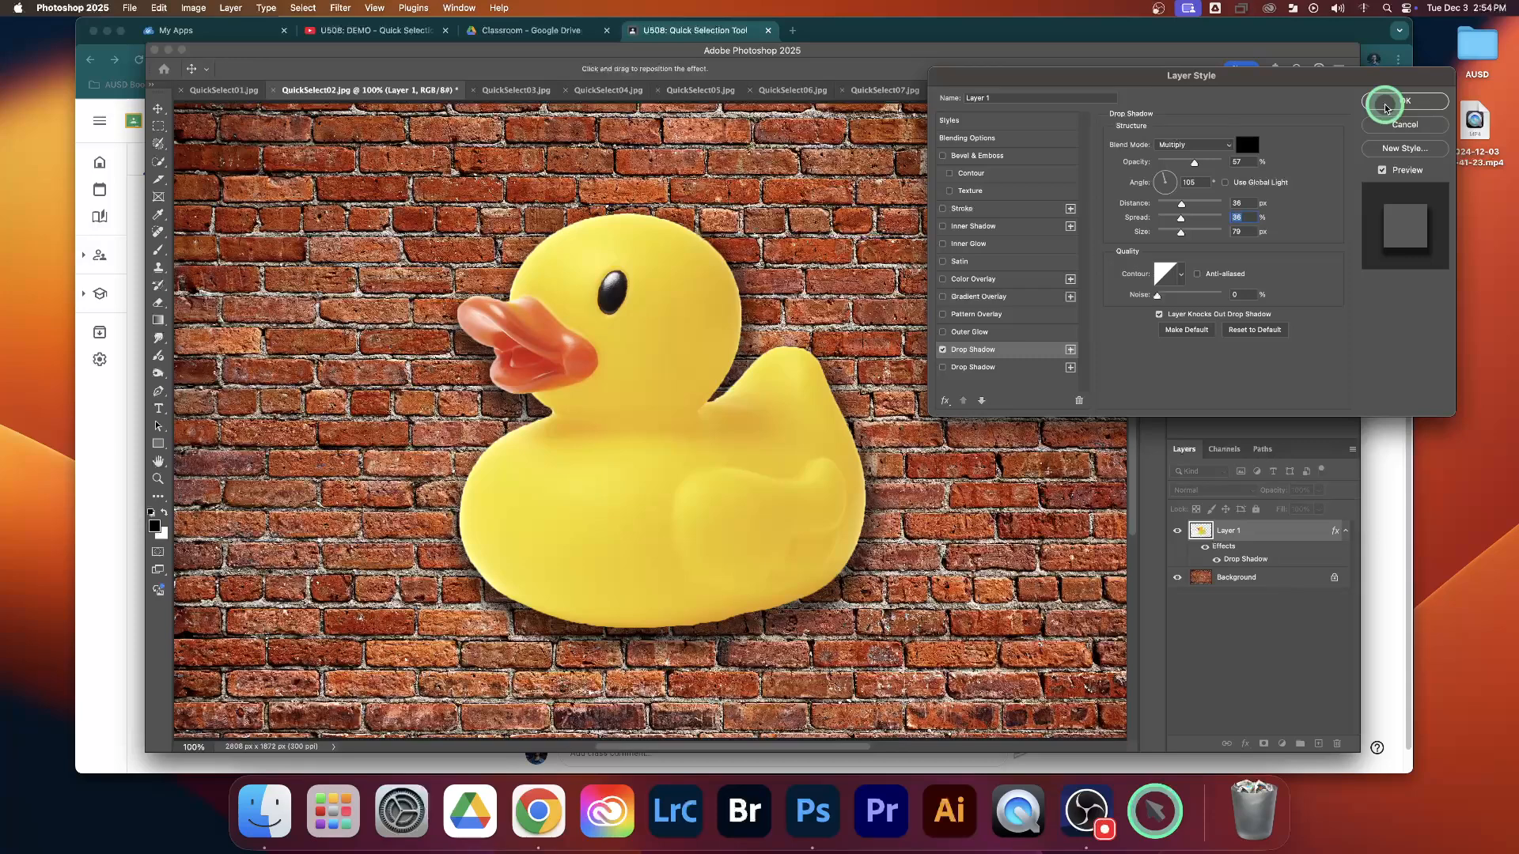
left_click(1236, 621)
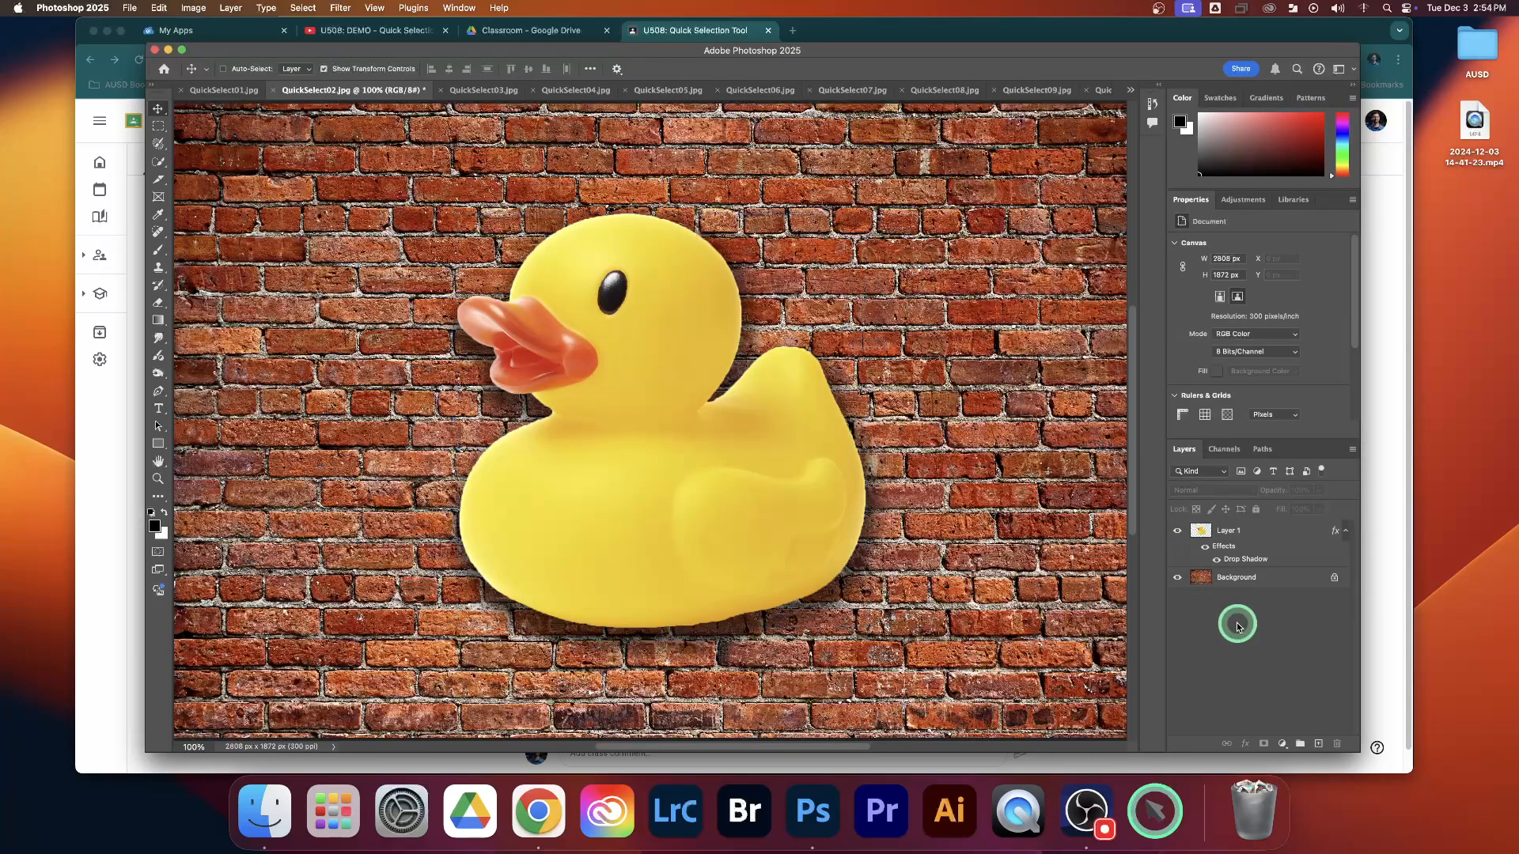
View the QuickSelect04 brick wall and parking lot image, and bring up the QuickSelect03 lollipop image.
left_click(476, 92)
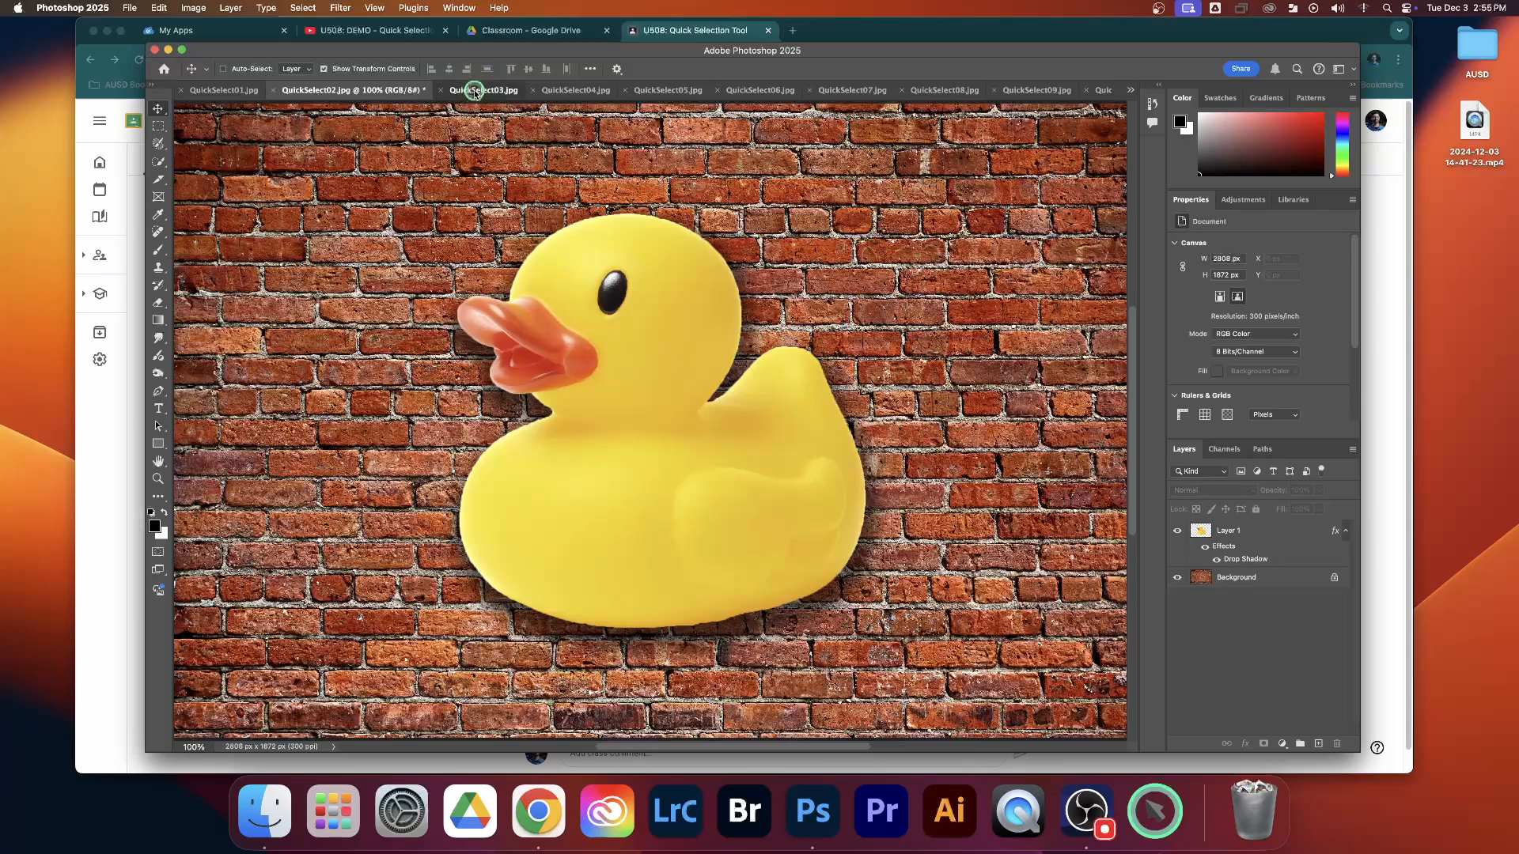
left_click(564, 90)
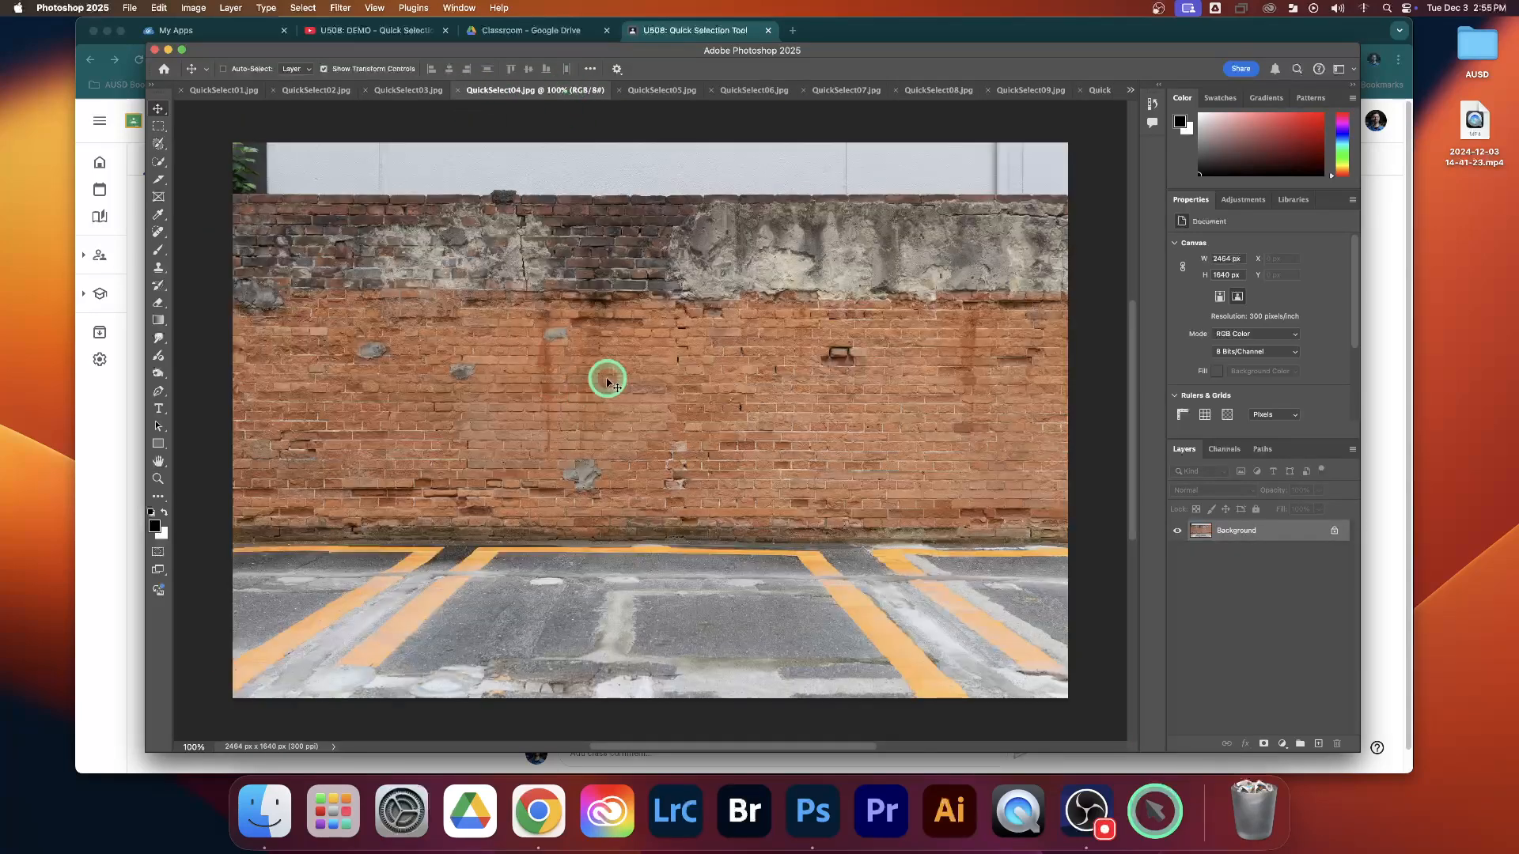
left_click(419, 90)
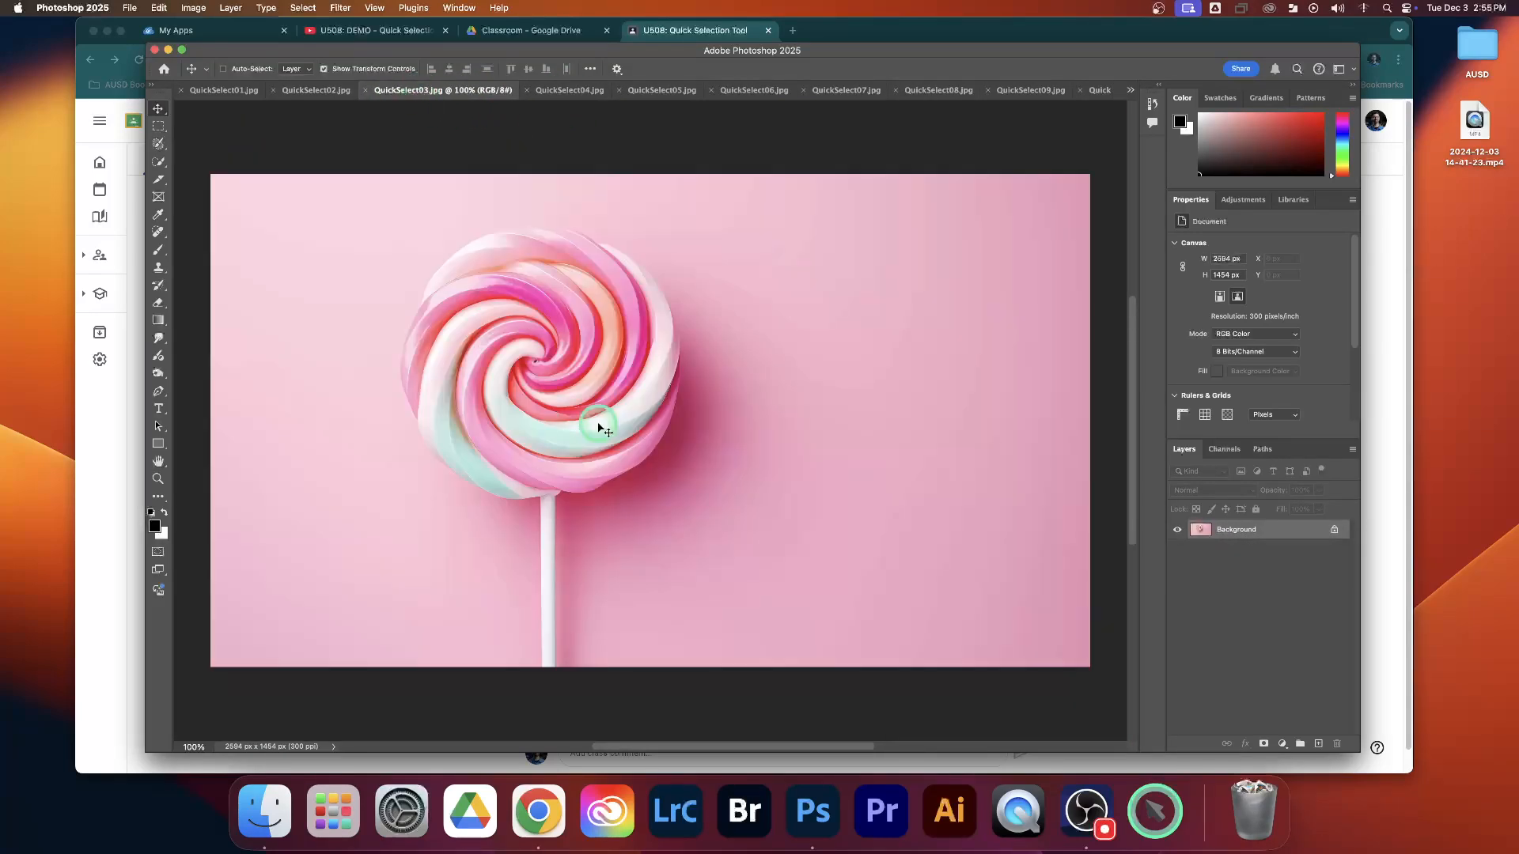
Select the lollipop's whole round candy head in the QuickSelect03 image with the Quick Selection tool.
left_click(158, 162)
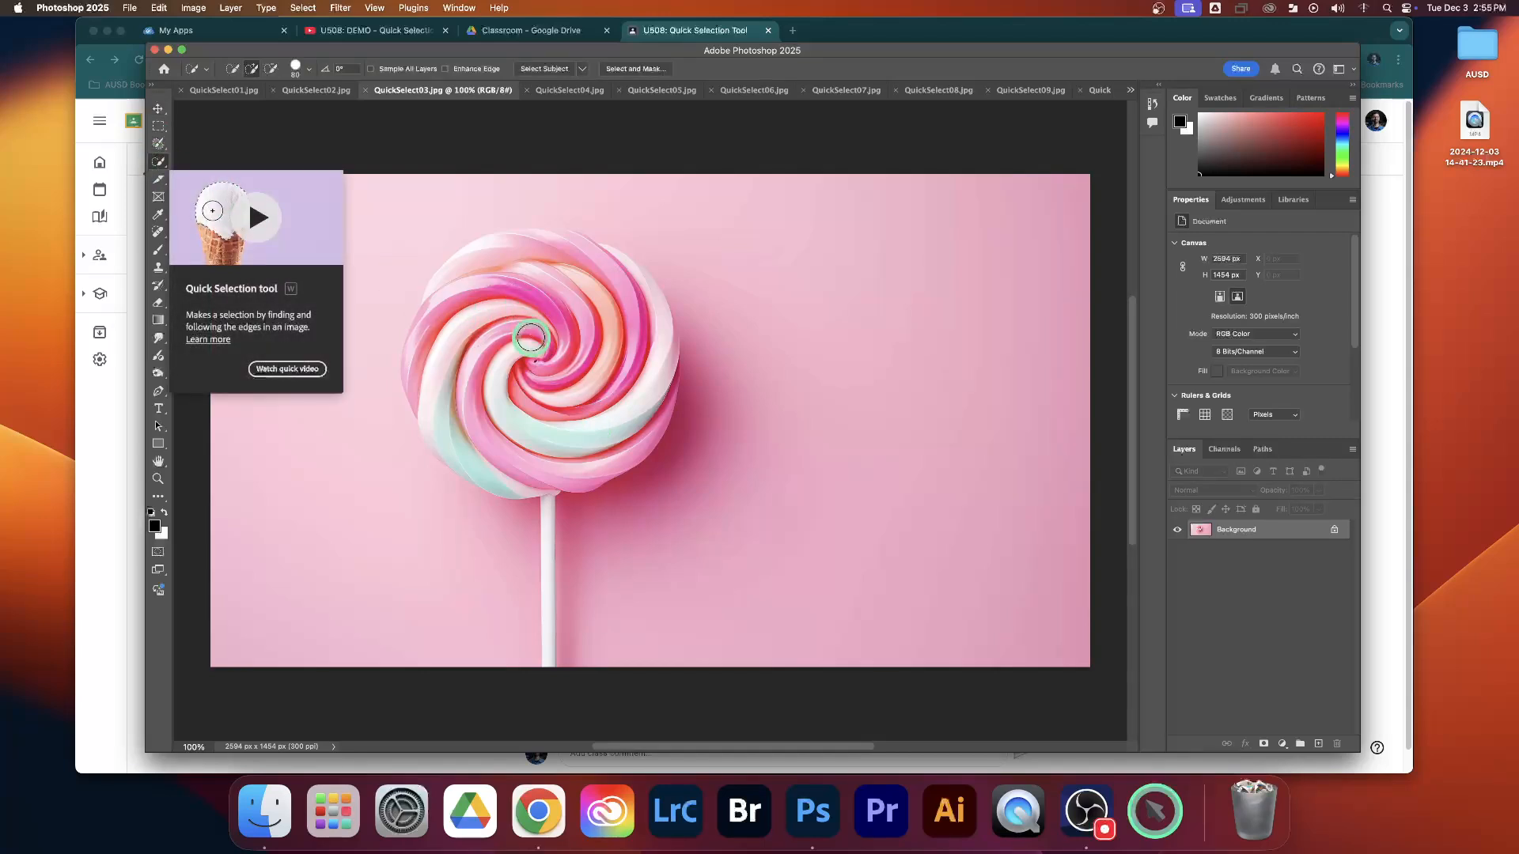
scroll(531, 338, "up", 3)
scroll(554, 348, "left", 2)
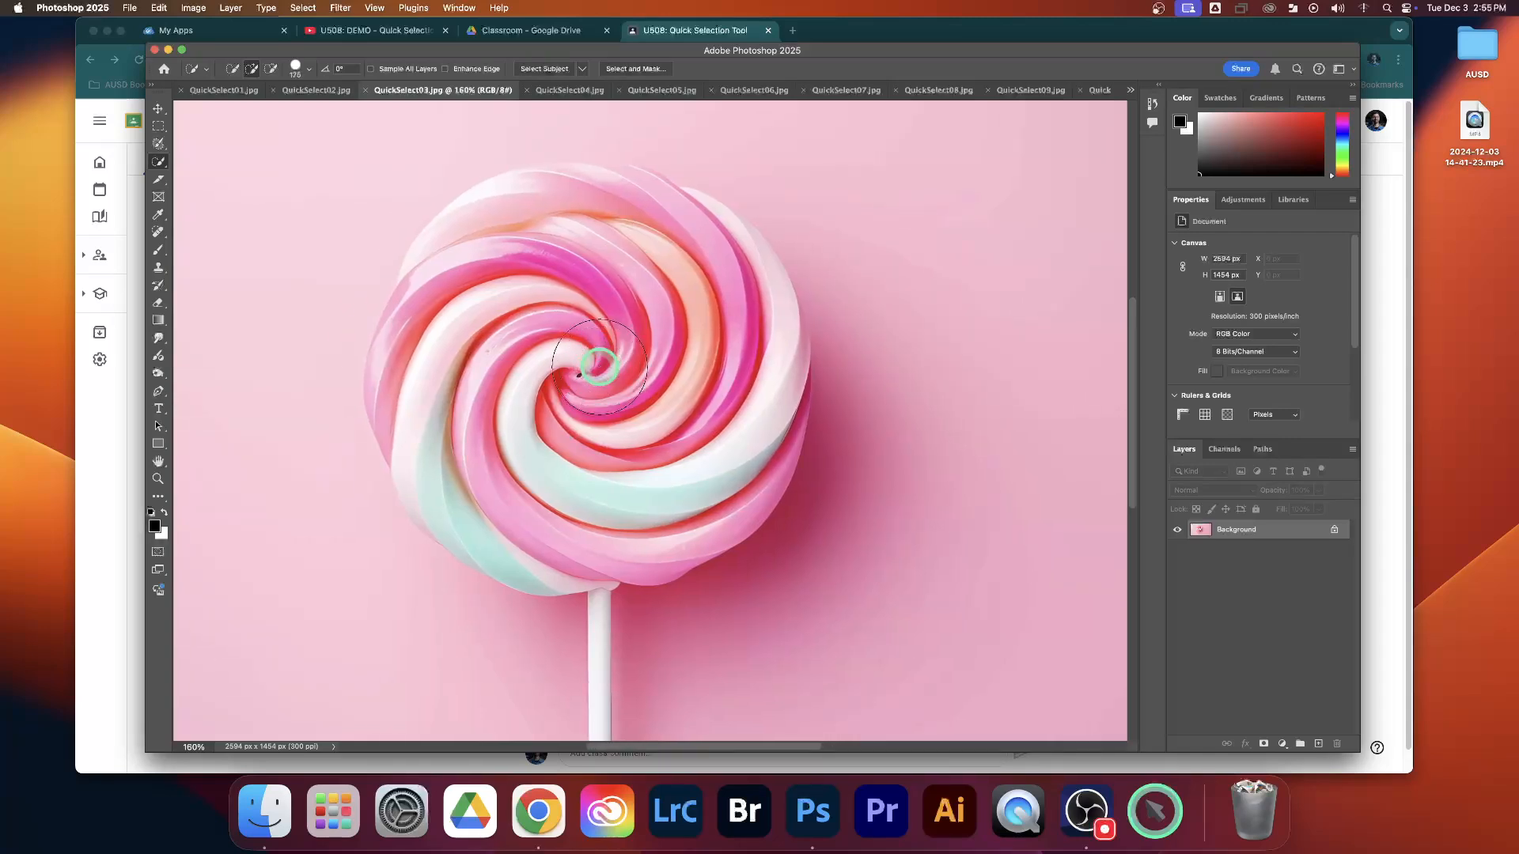
mouse_move(581, 356)
left_mouse_down()
mouse_move(566, 310)
mouse_move(625, 287)
mouse_move(674, 288)
mouse_move(663, 301)
left_mouse_up()
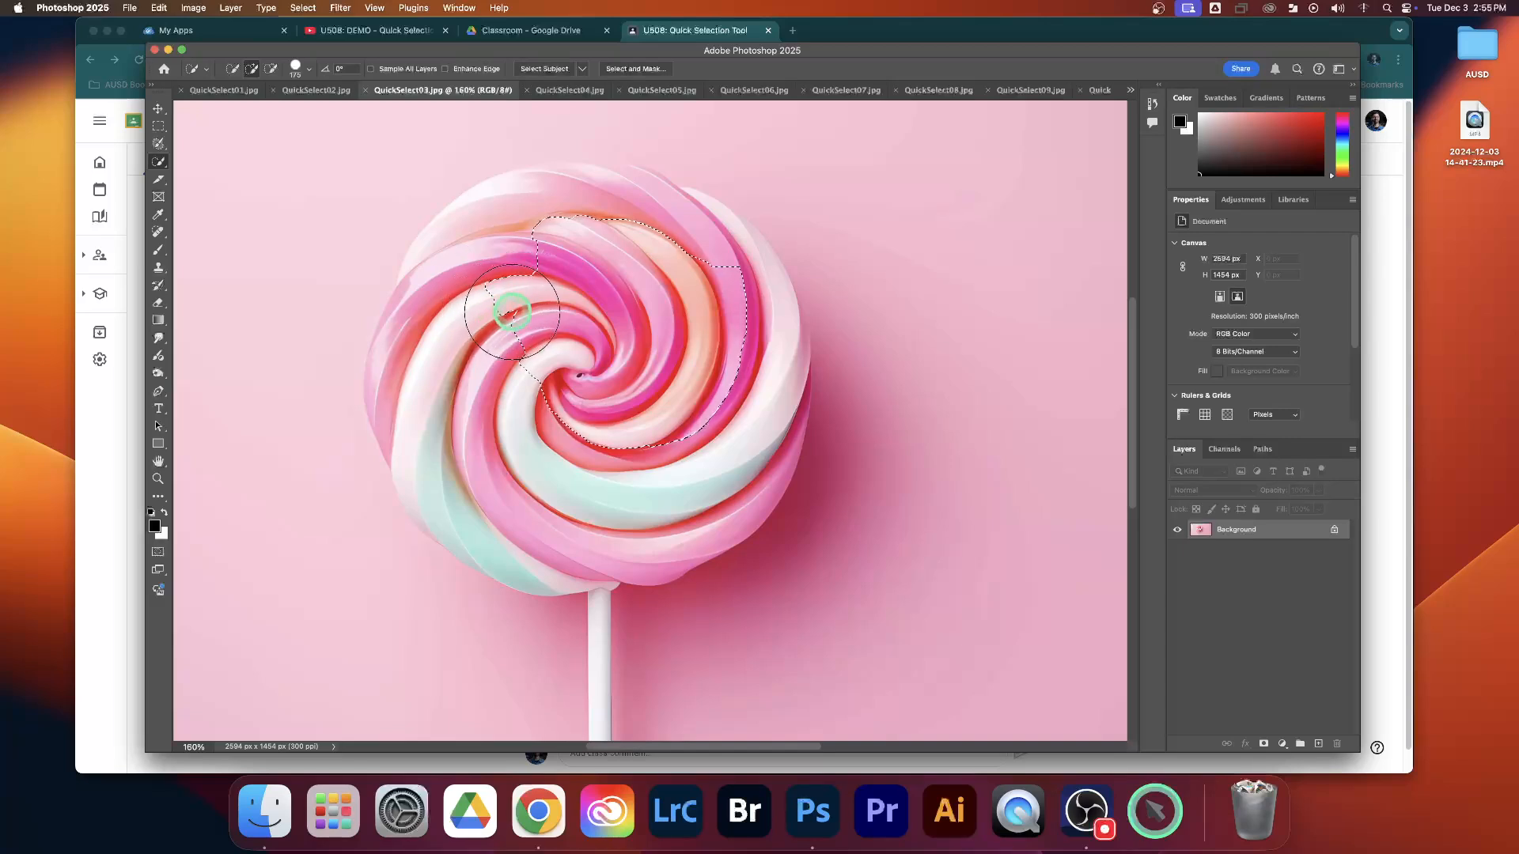
mouse_move(513, 325)
left_mouse_down()
mouse_move(542, 406)
mouse_move(583, 444)
left_mouse_up()
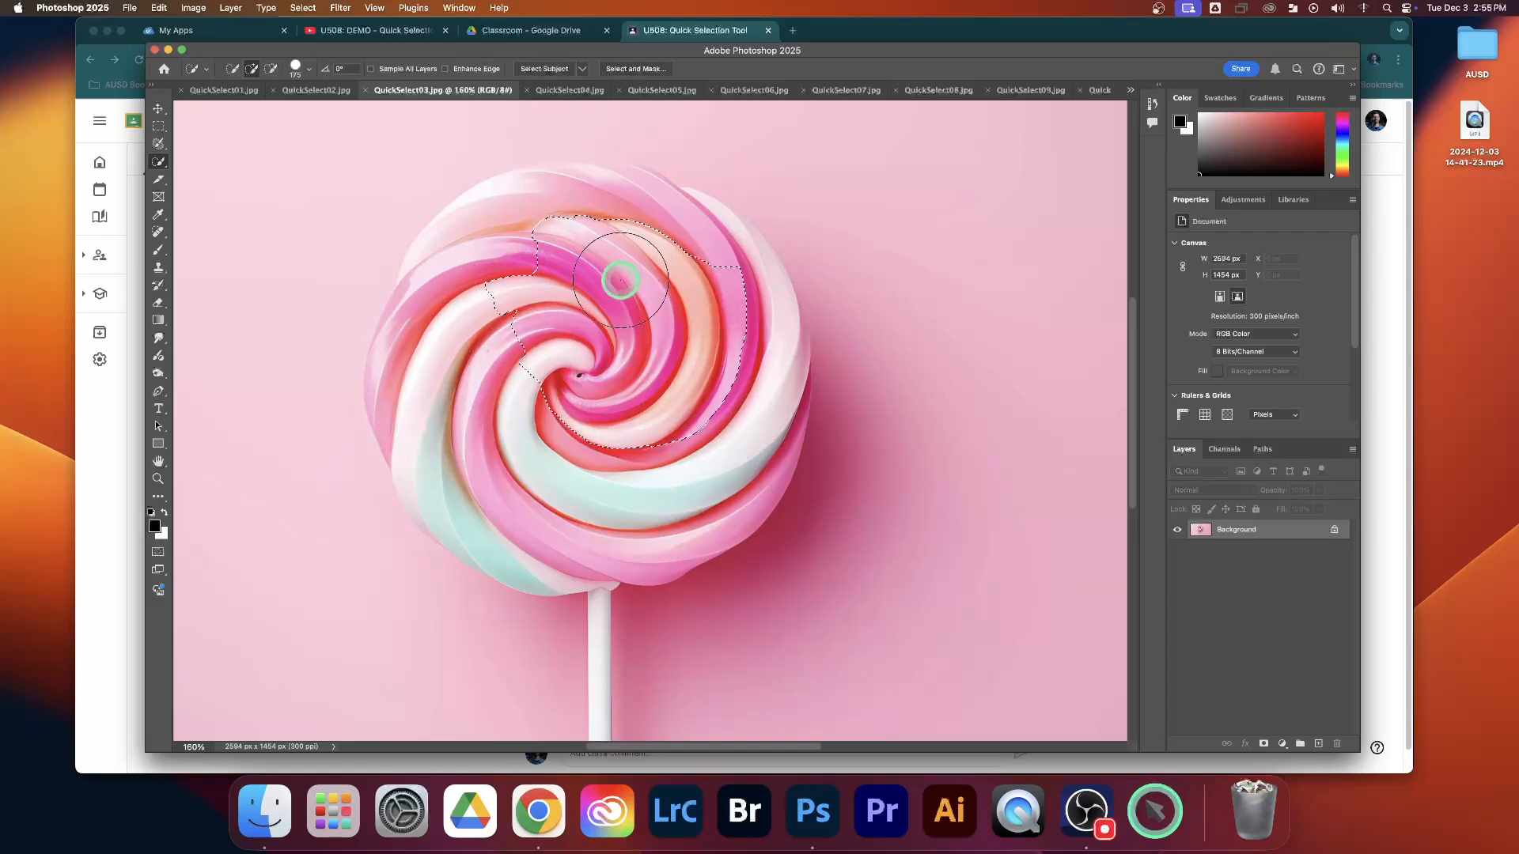
mouse_move(686, 273)
left_mouse_down()
mouse_move(665, 237)
mouse_move(610, 228)
mouse_move(558, 244)
mouse_move(515, 285)
mouse_move(526, 253)
mouse_move(475, 237)
mouse_move(431, 301)
mouse_move(439, 378)
mouse_move(427, 387)
mouse_move(447, 313)
mouse_move(415, 380)
mouse_move(441, 396)
mouse_move(434, 431)
mouse_move(467, 478)
mouse_move(462, 431)
mouse_move(506, 395)
mouse_move(570, 443)
mouse_move(532, 491)
mouse_move(662, 466)
left_mouse_up()
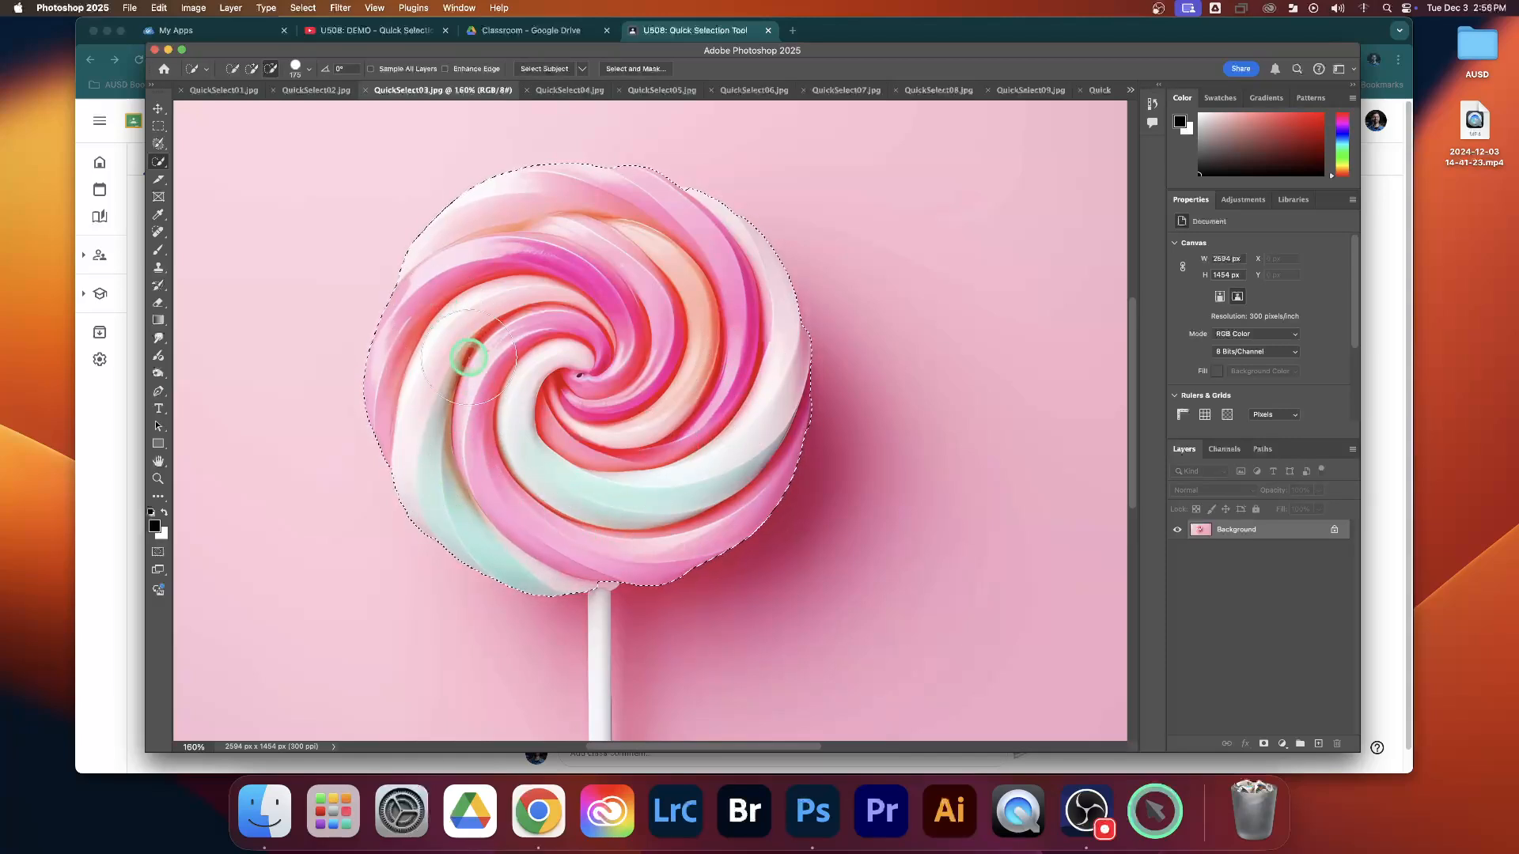
Extend the selection down the full length of the lollipop's white stick, using a smaller selection brush.
scroll(469, 356, "up", 5)
left_click_drag(696, 427, 627, 324)
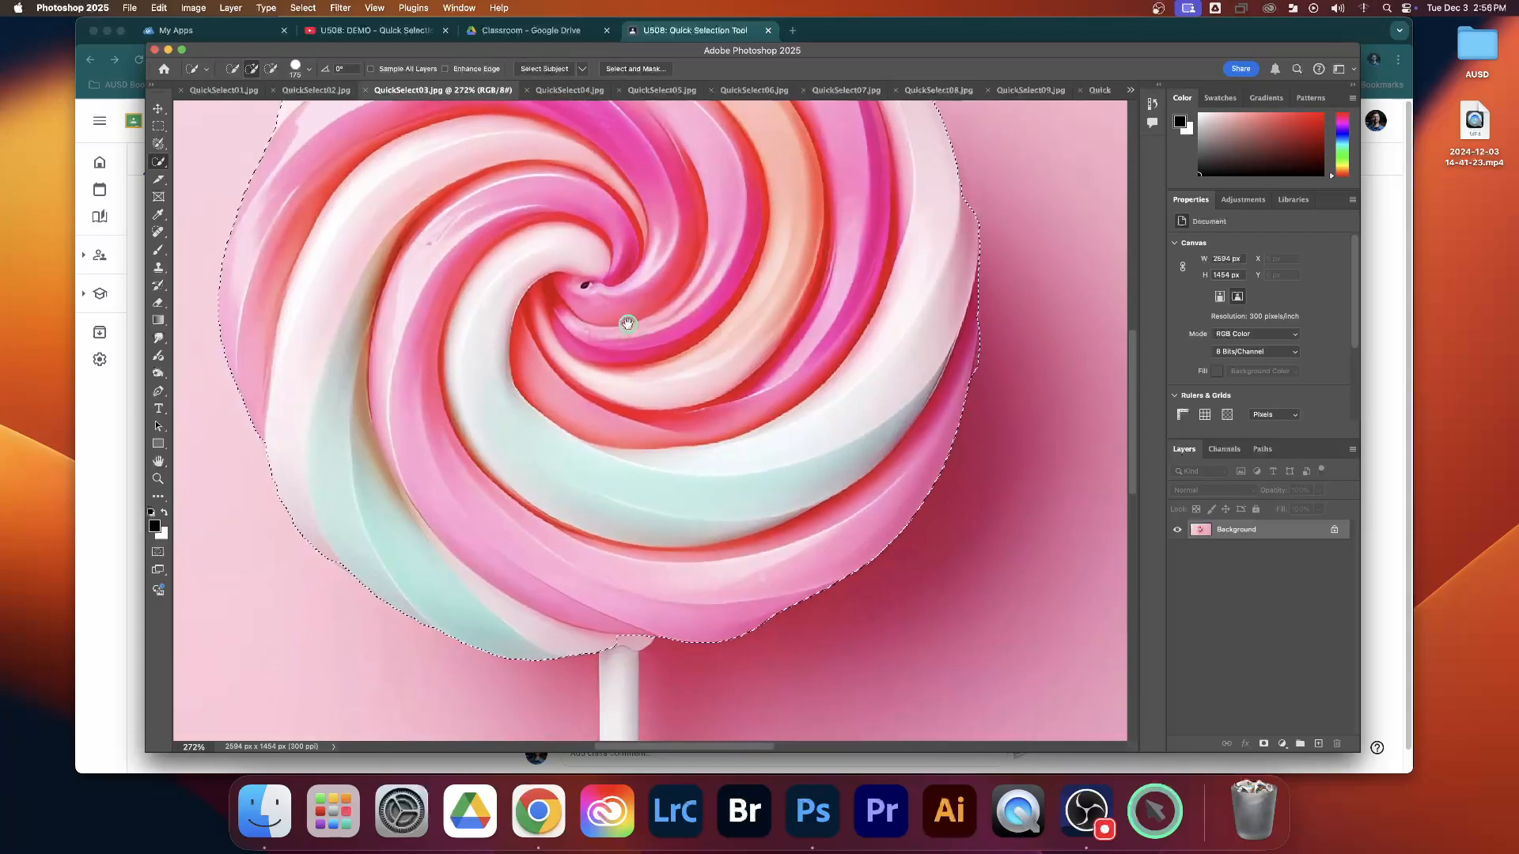
left_click_drag(603, 502, 628, 383)
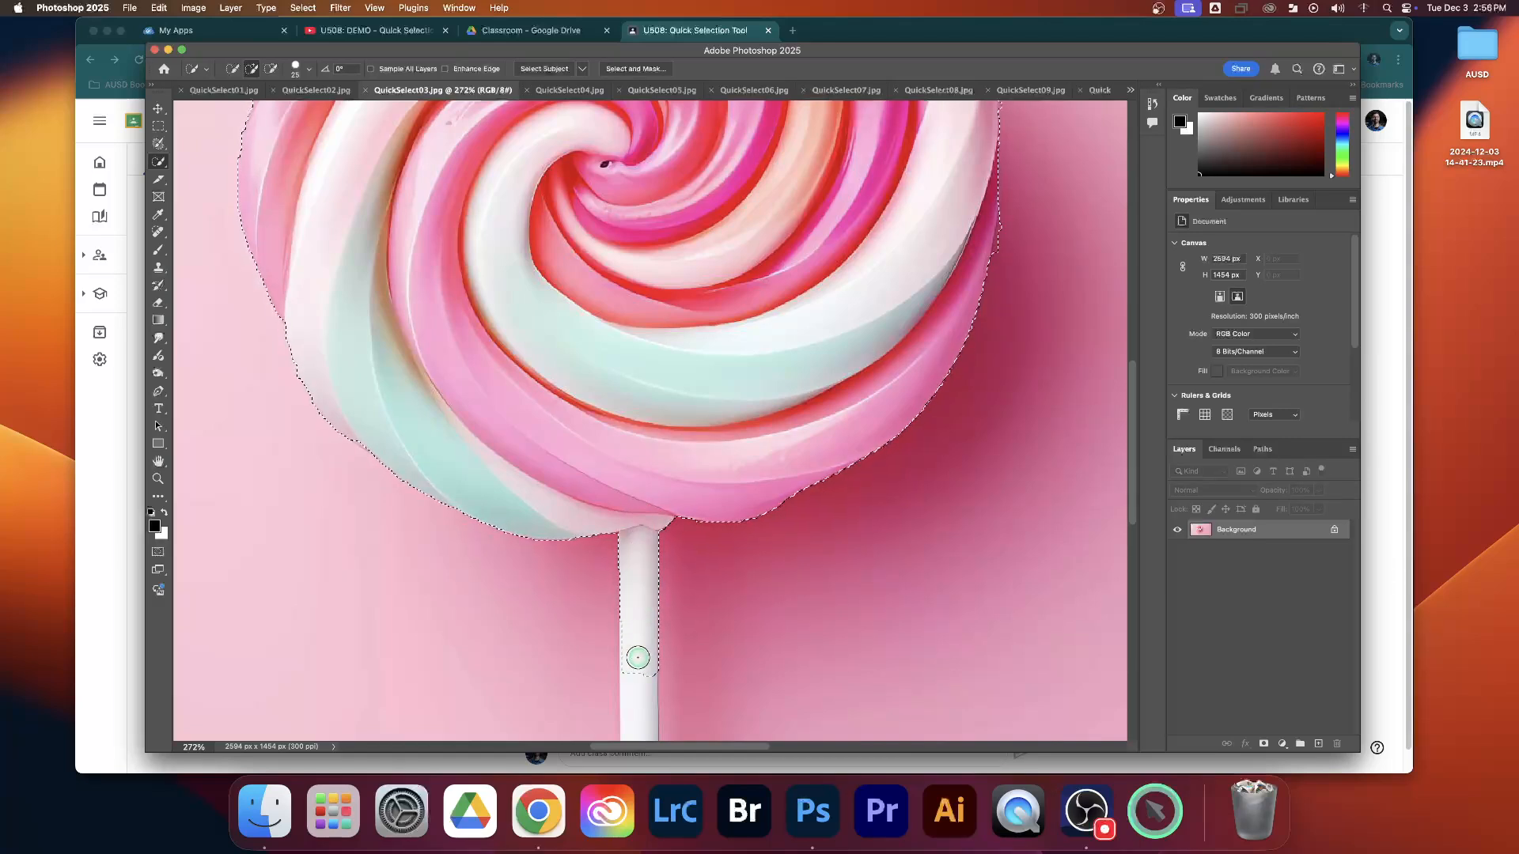
left_click_drag(638, 657, 638, 582)
scroll(639, 581, "down", 8)
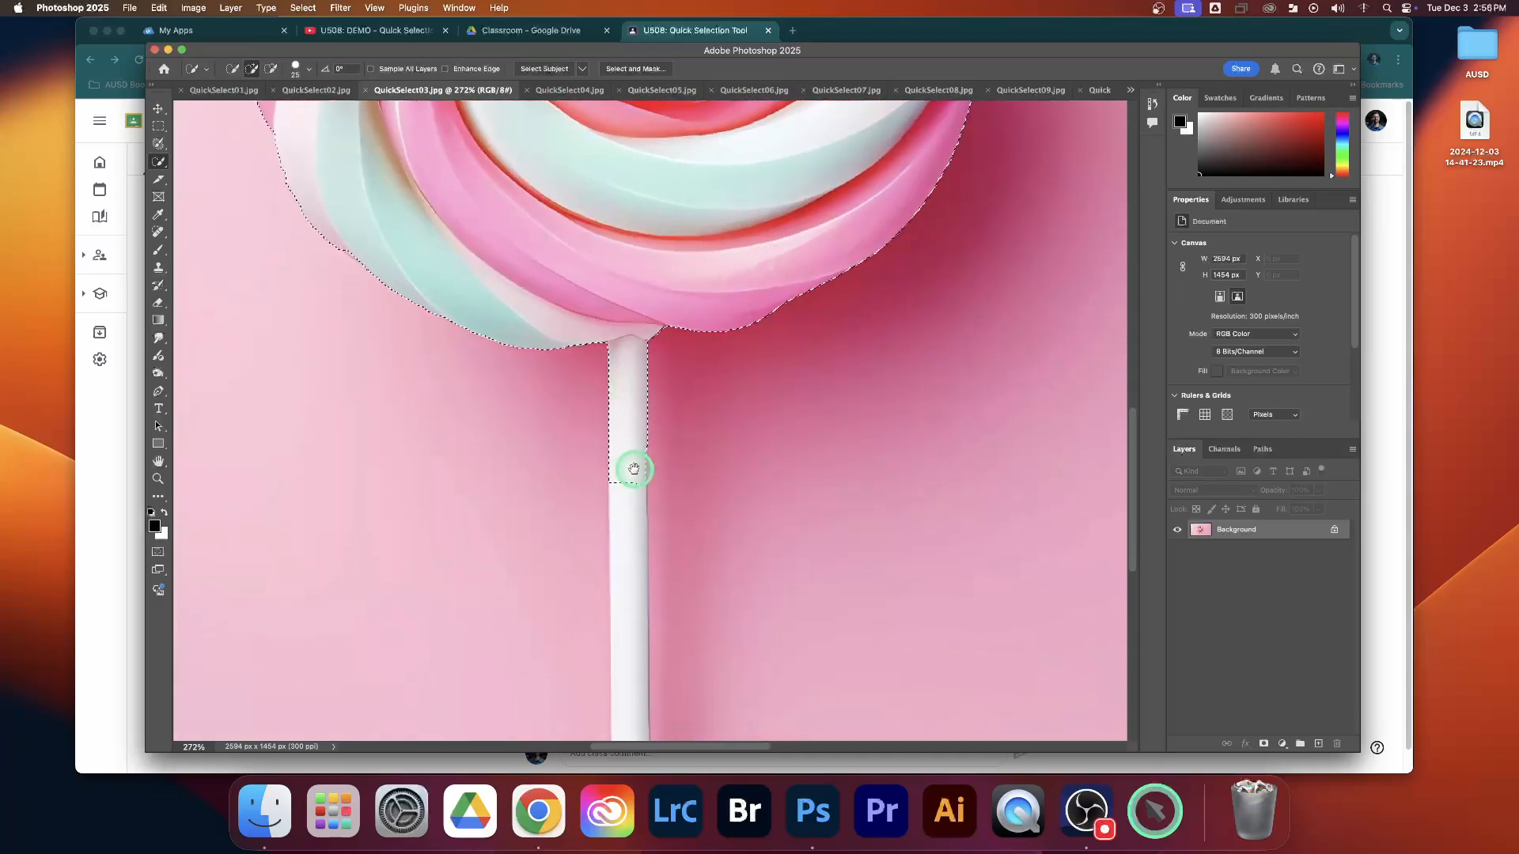
left_click_drag(631, 388, 629, 416)
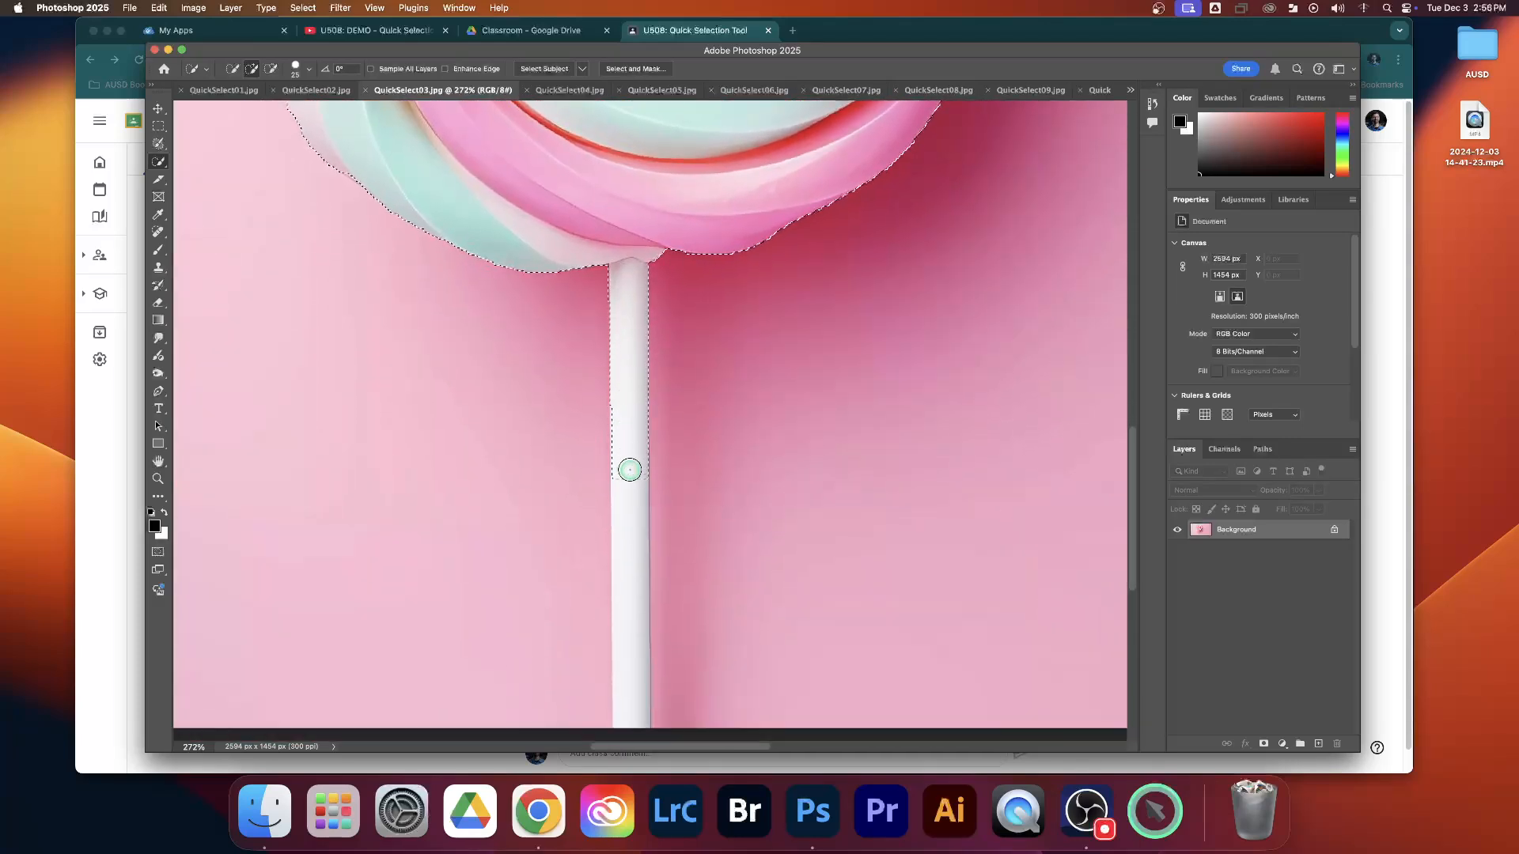
left_click_drag(624, 349, 620, 472)
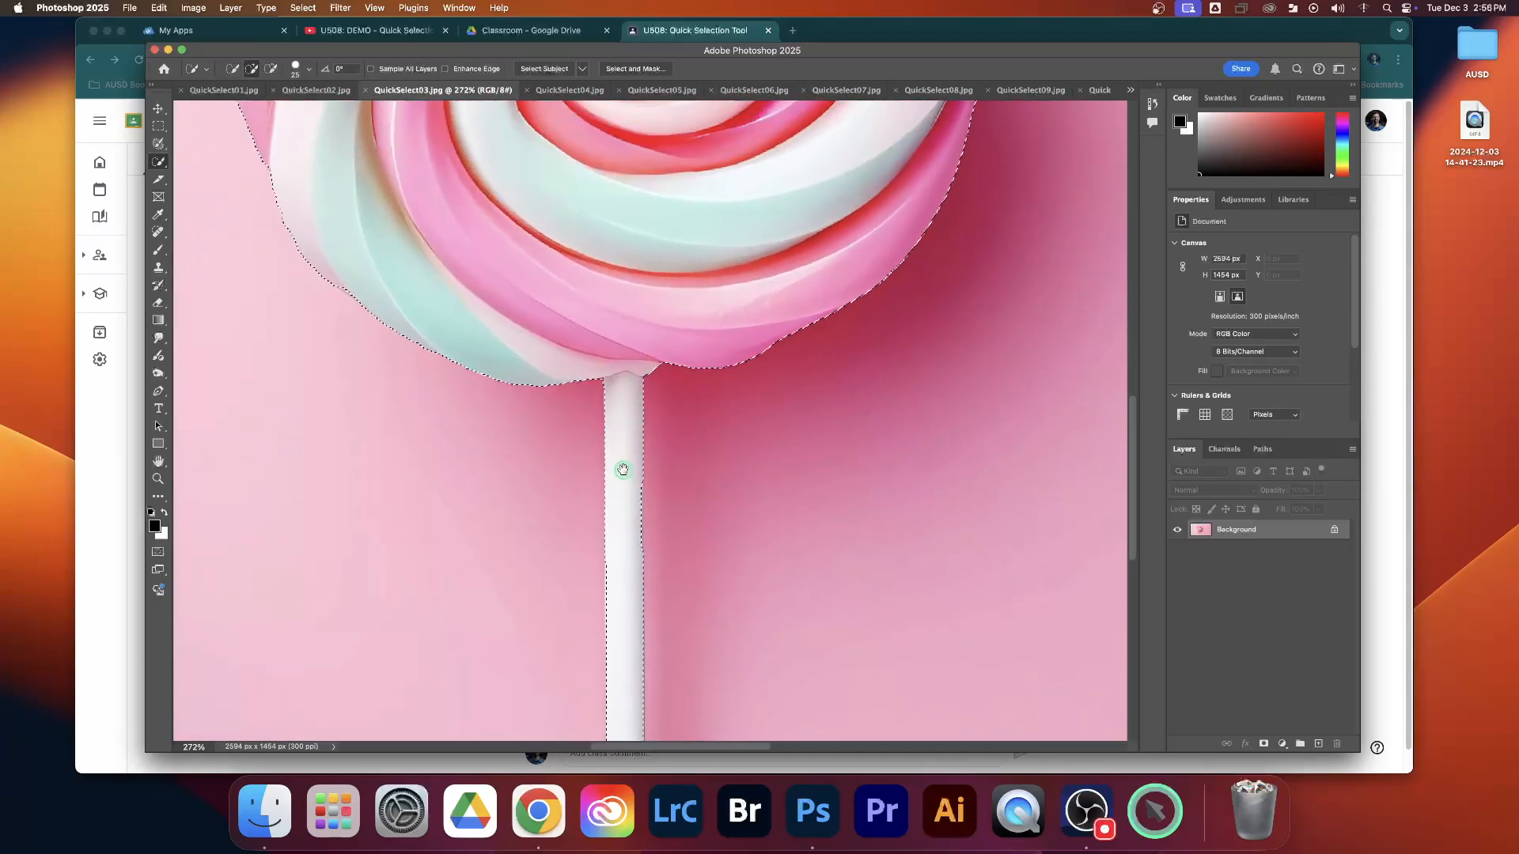
left_click_drag(634, 264, 629, 410)
left_click_drag(647, 211, 654, 373)
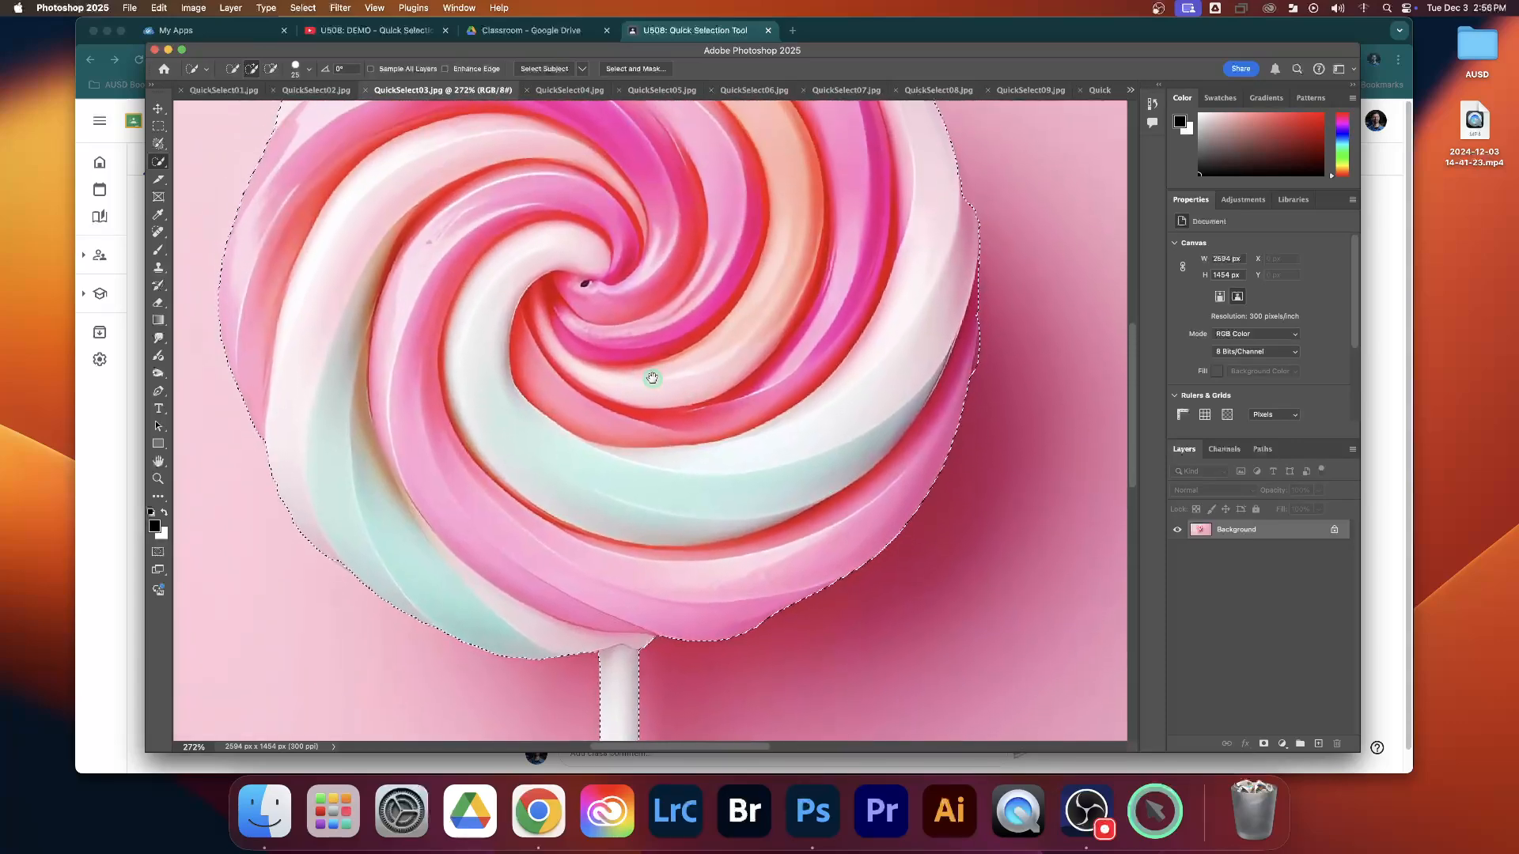
scroll(644, 287, "down", 6)
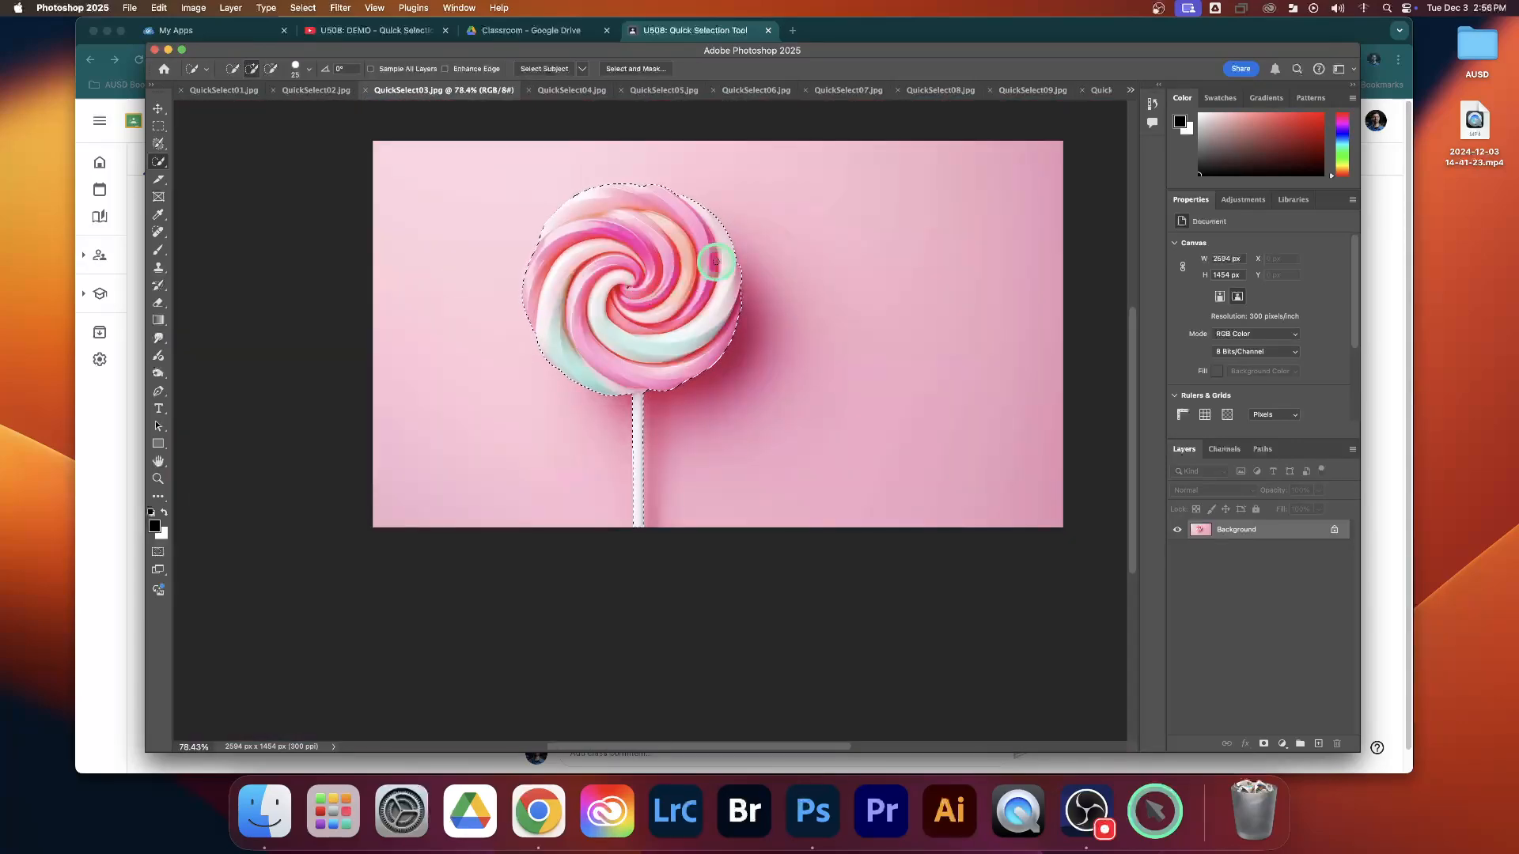
left_click_drag(741, 273, 689, 333)
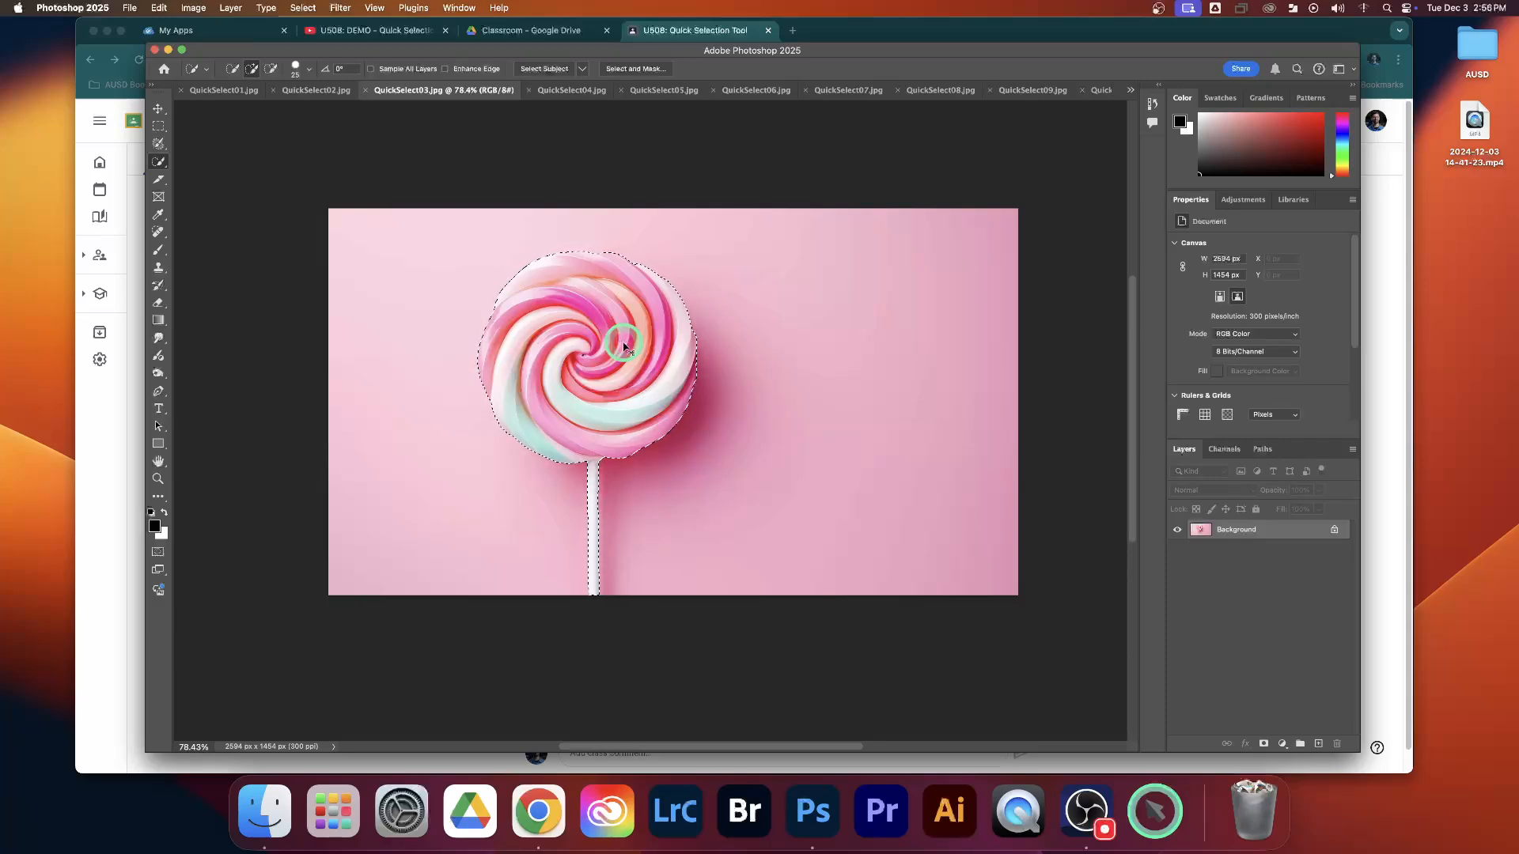
Copy the selected lollipop into the QuickSelect04 brick wall image as a new layer.
key("super+z")
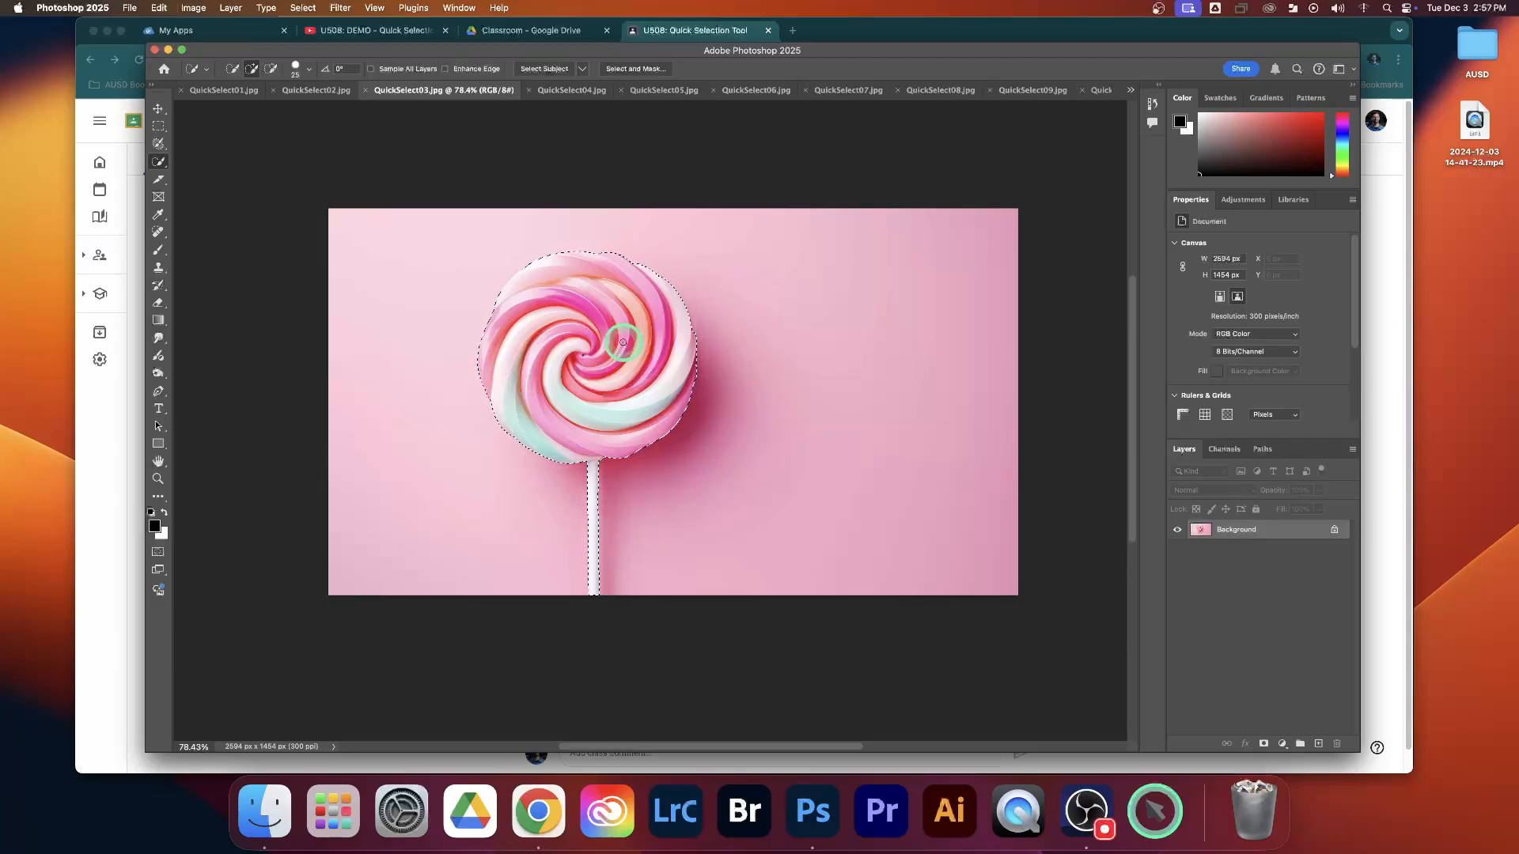
left_click(576, 90)
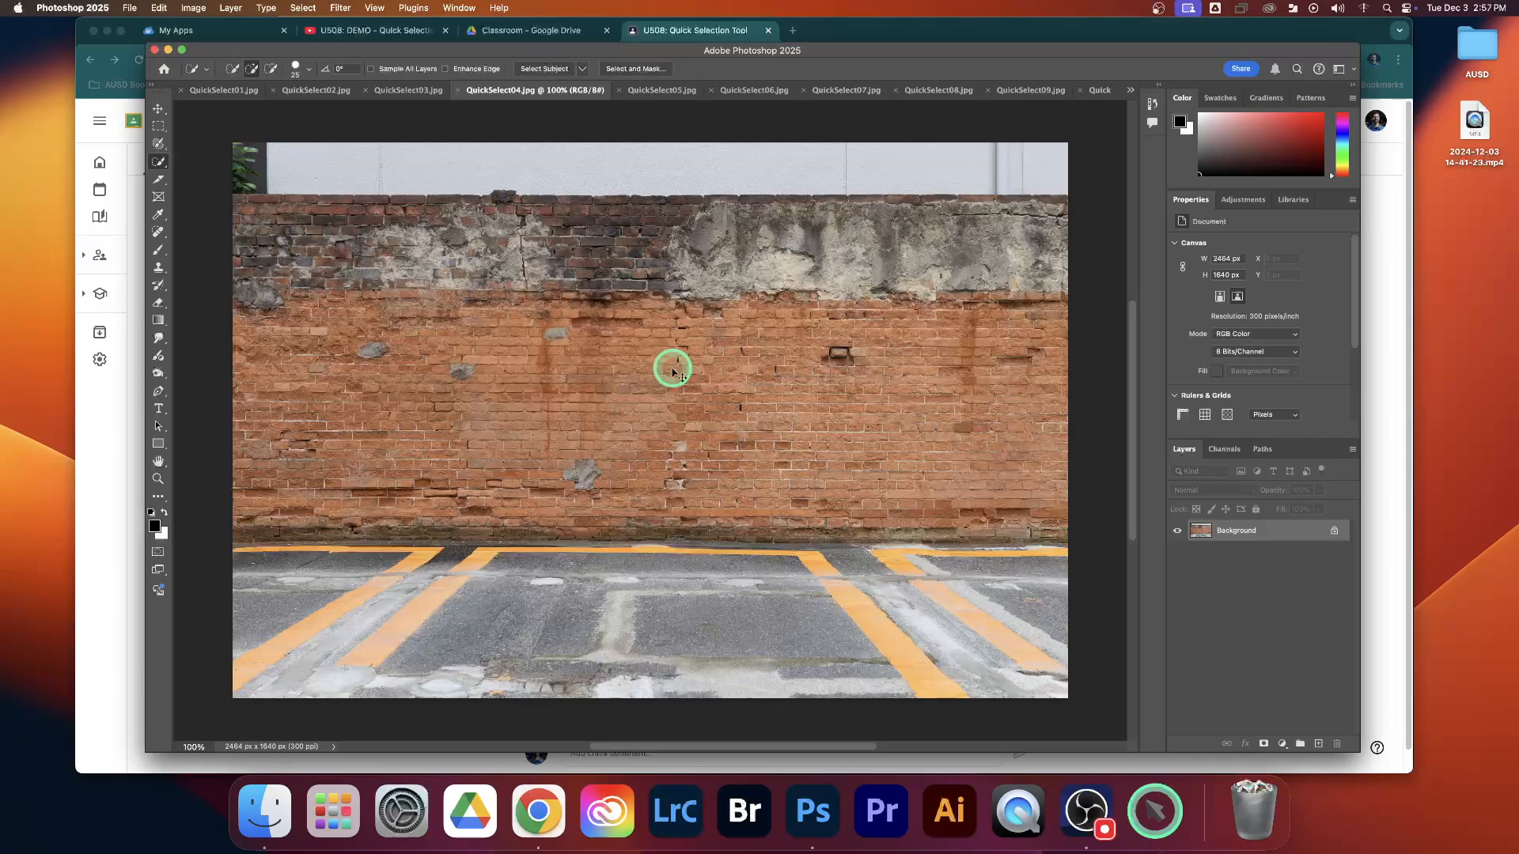
key("super+v")
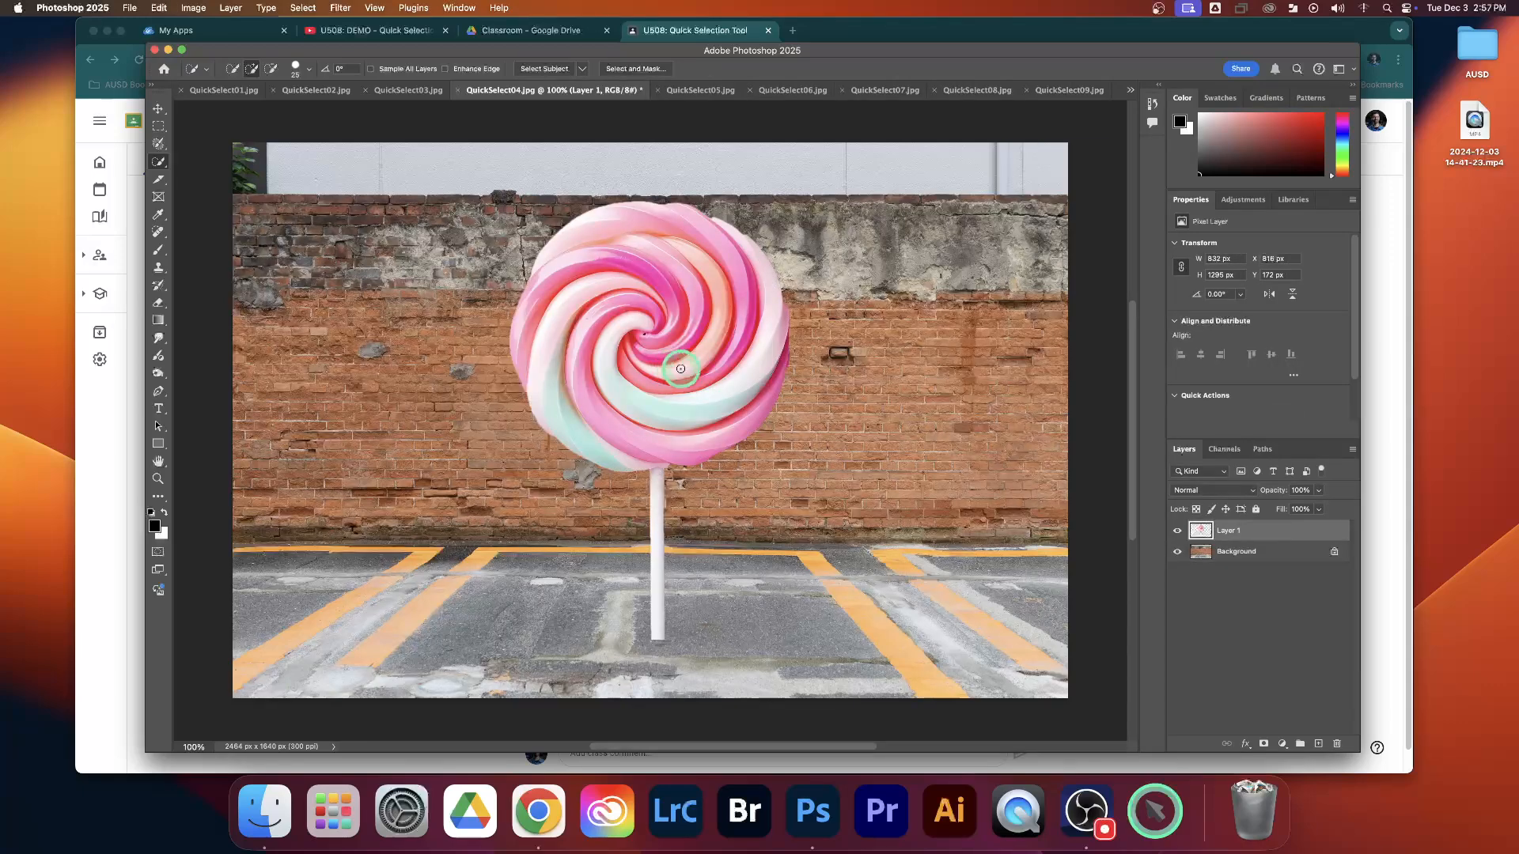
Enlarge the lollipop proportionally to about 113% so its stick reaches the lower edge of the image, and apply the transform.
left_click(158, 109)
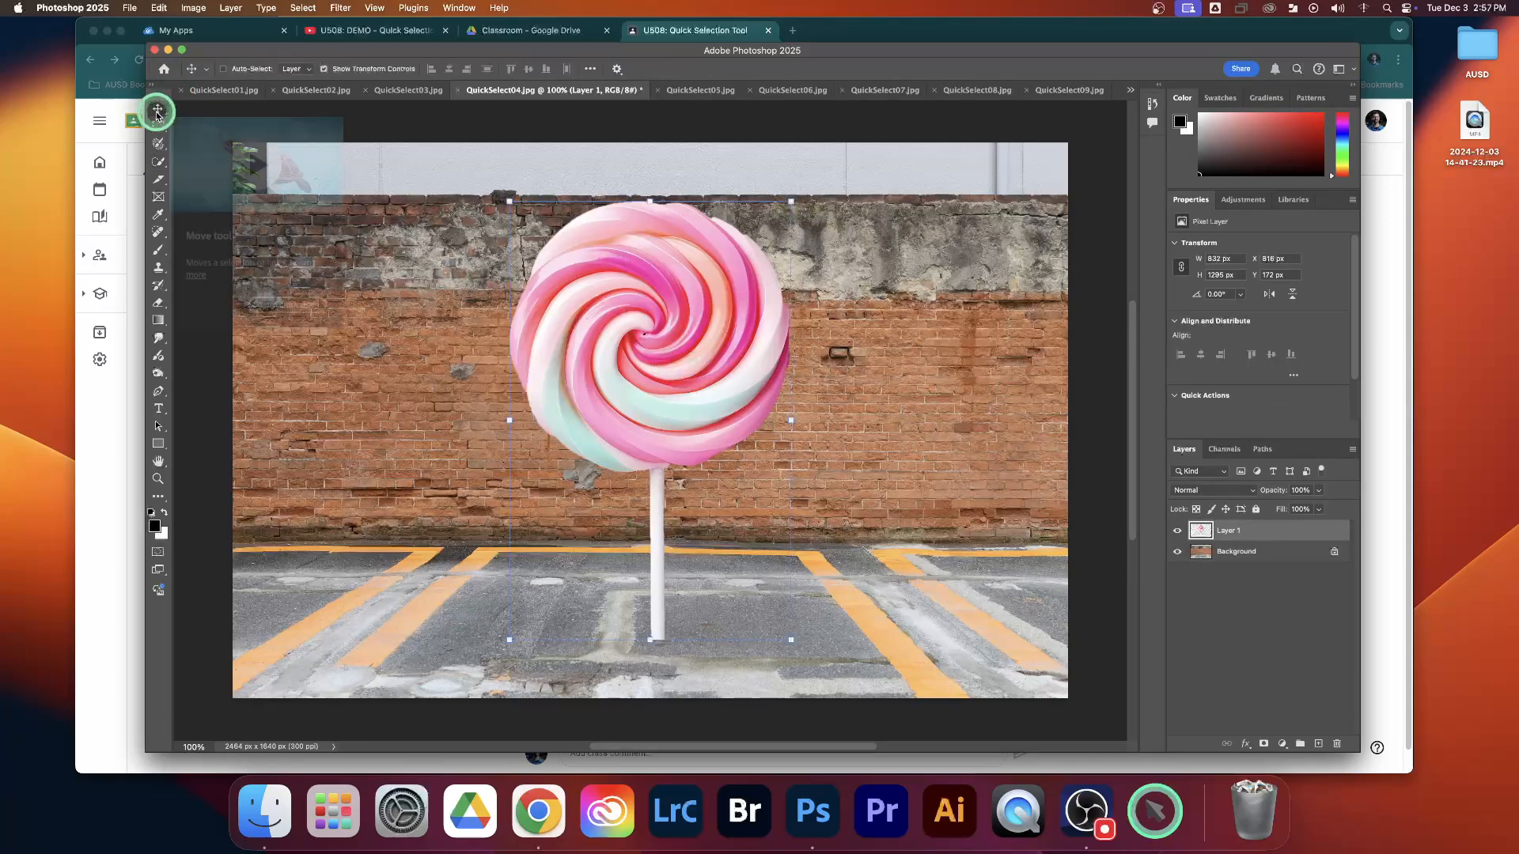
left_click_drag(651, 639, 651, 704)
left_click_drag(642, 603, 637, 606)
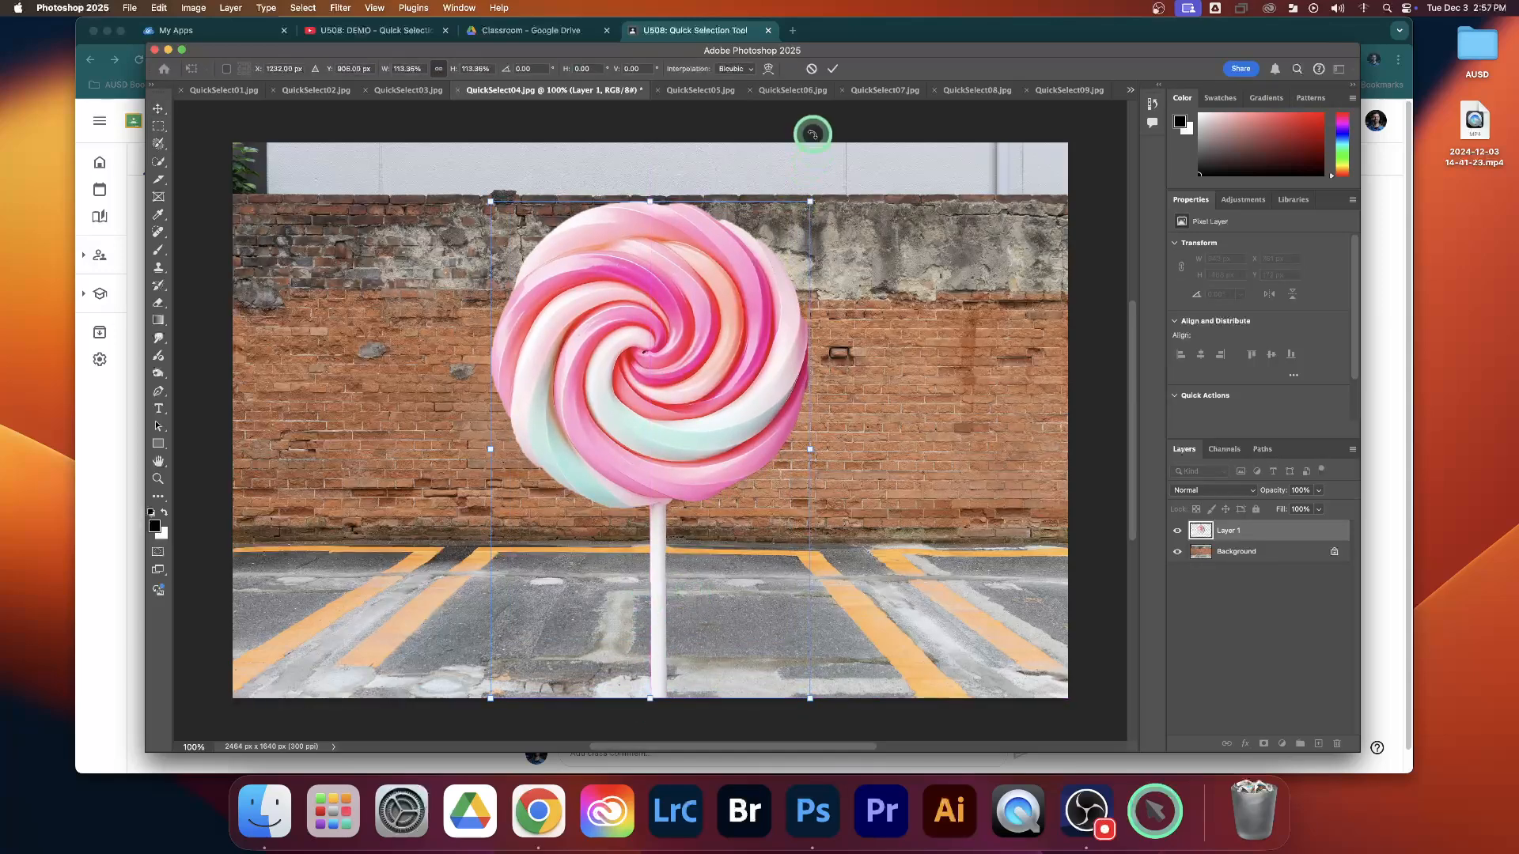
left_click(832, 69)
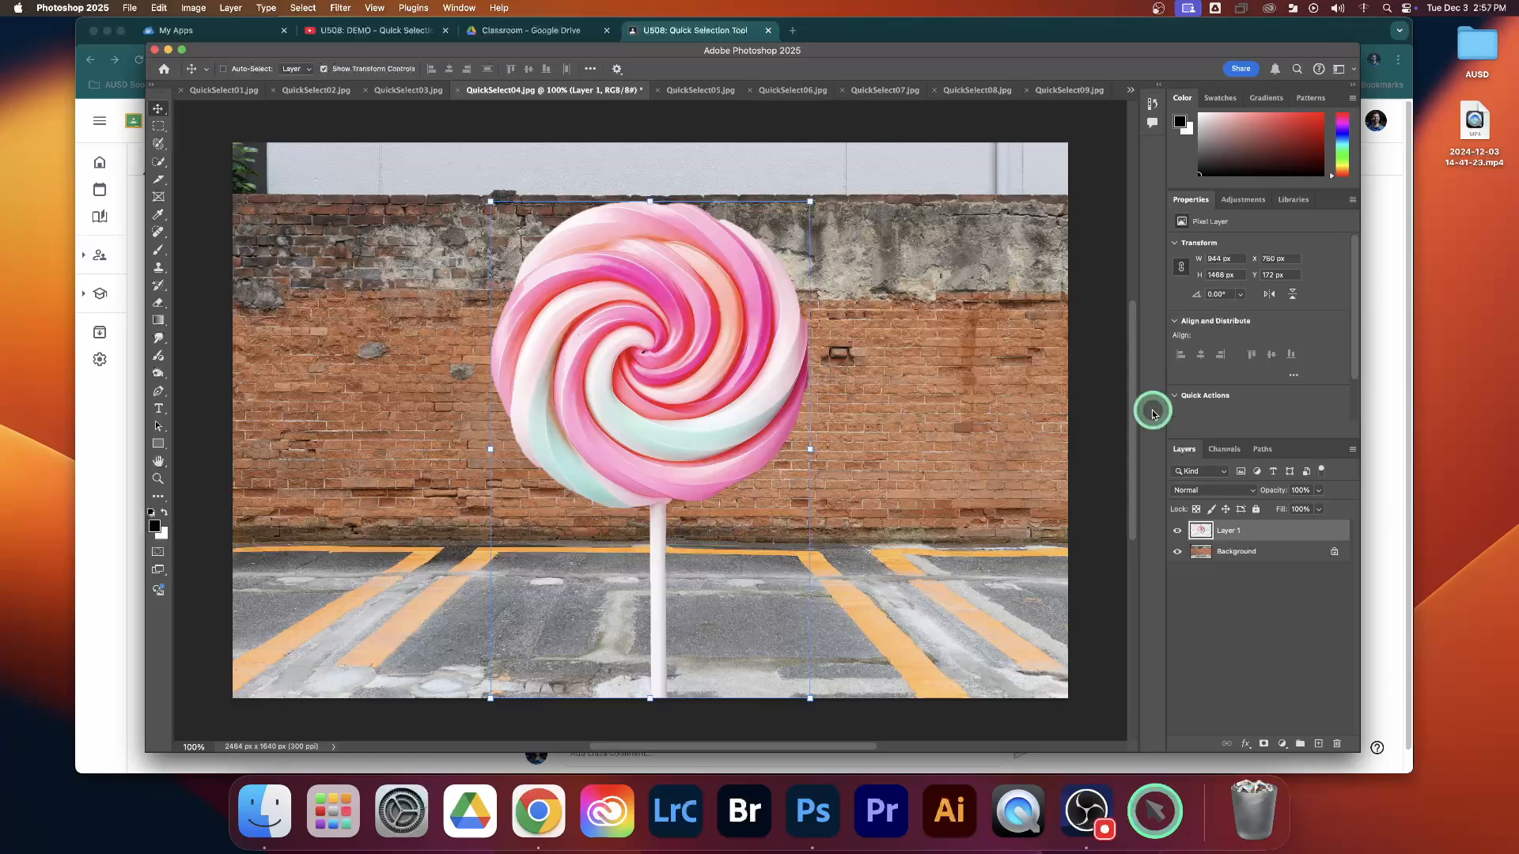
Add a drop shadow to the lollipop layer with lower opacity, a distance of 30 px, a spread of 30% and a size of 90 px.
left_click(1246, 744)
left_click(1262, 764)
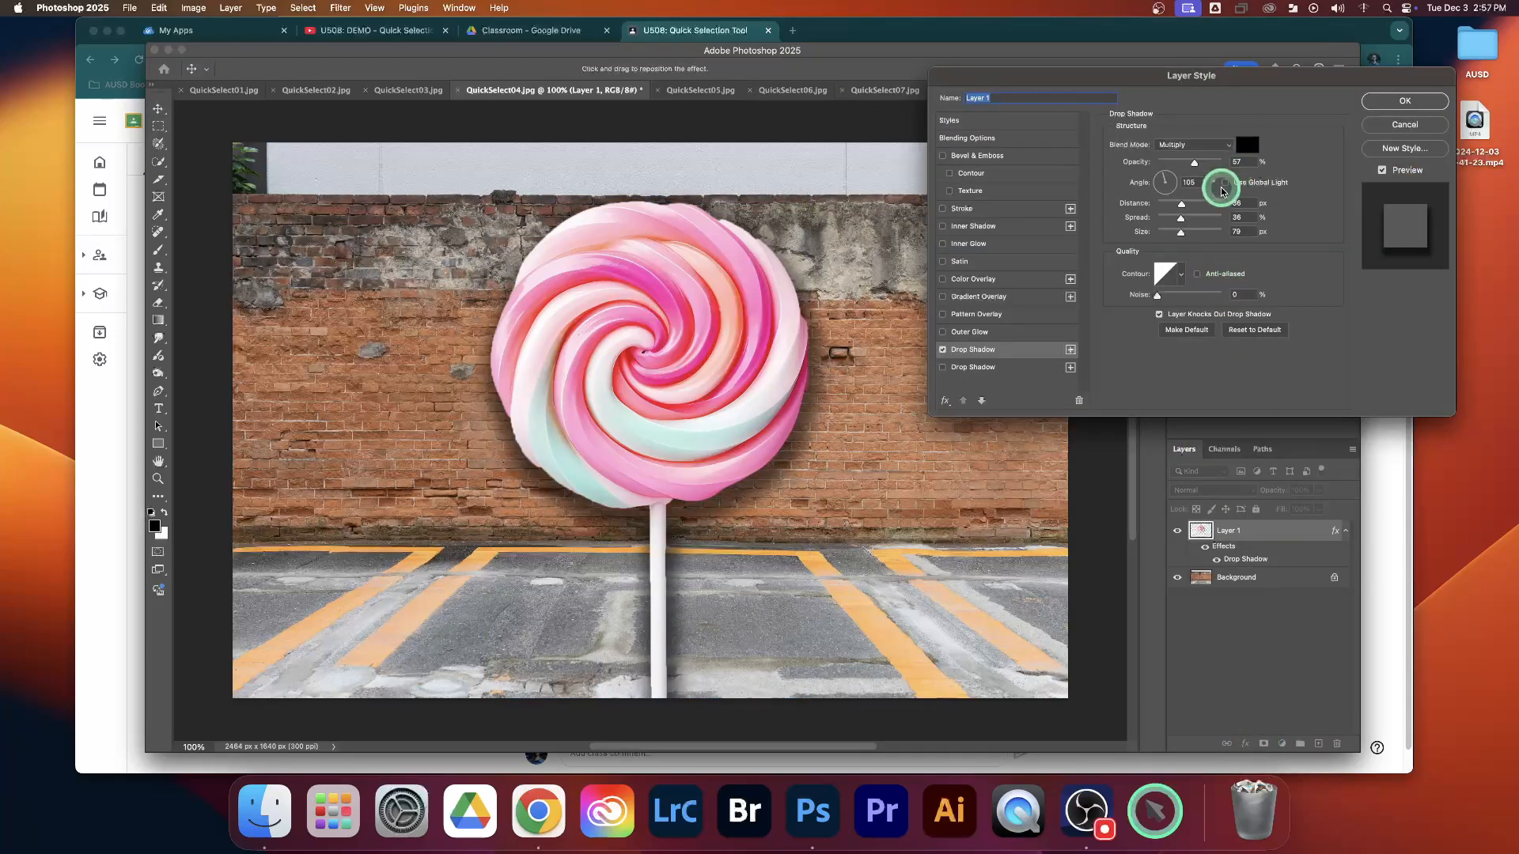
left_click_drag(1181, 217, 1188, 161)
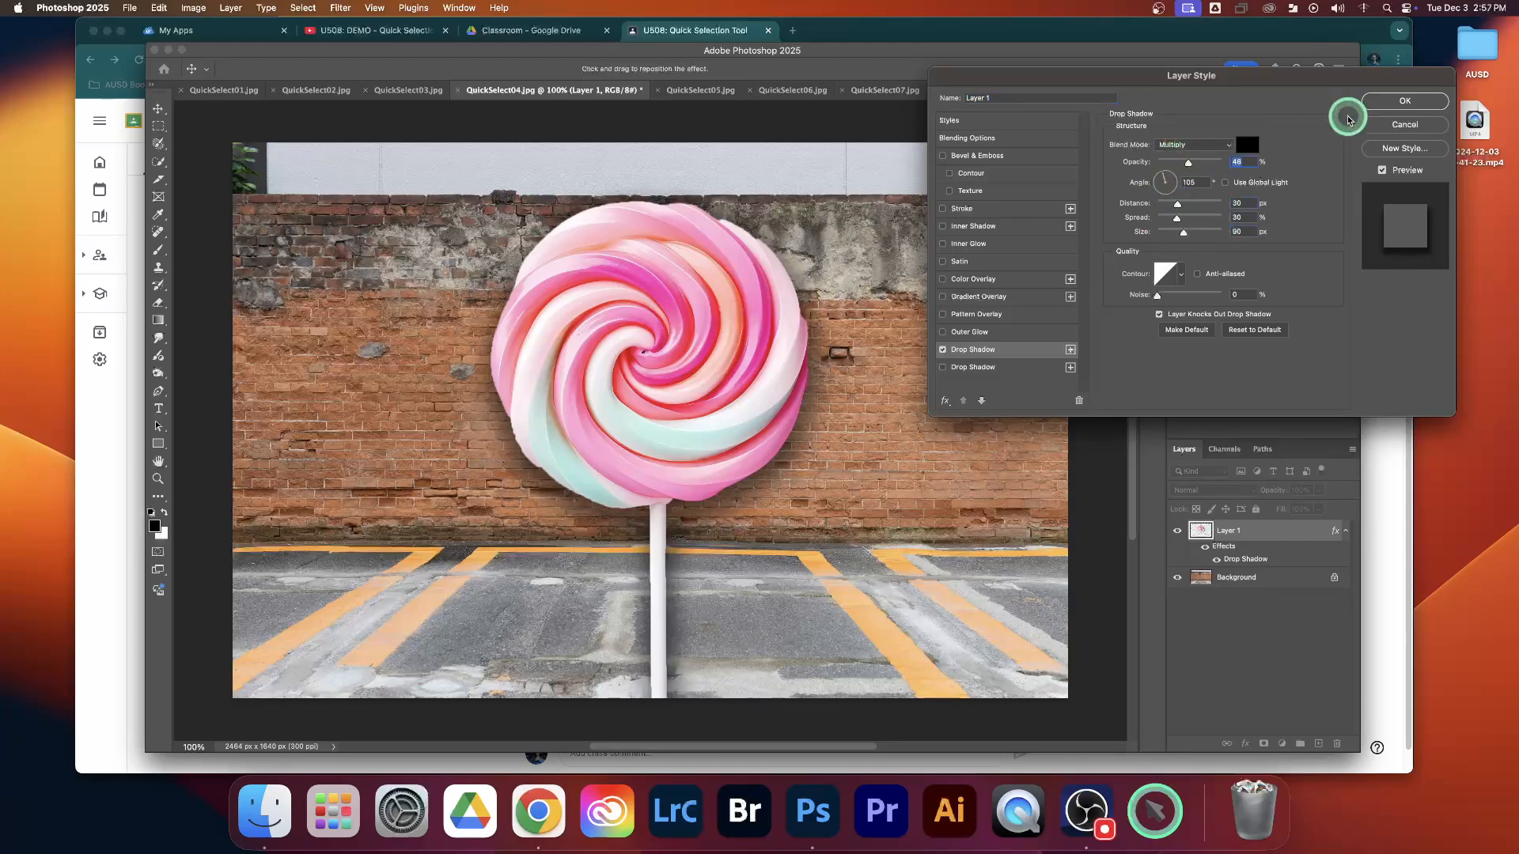
left_click(1390, 103)
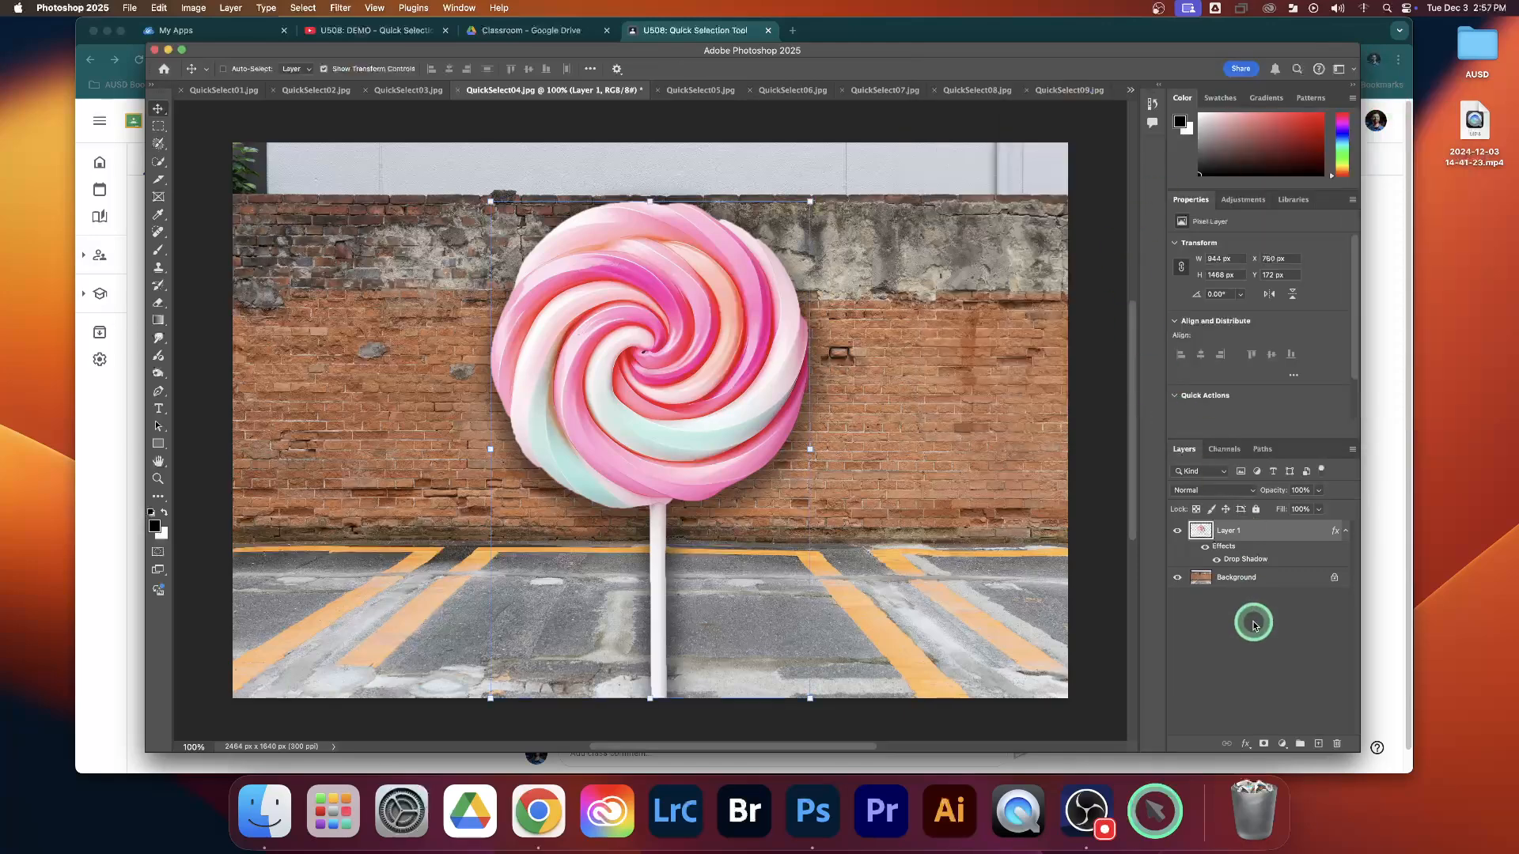
left_click(1218, 611)
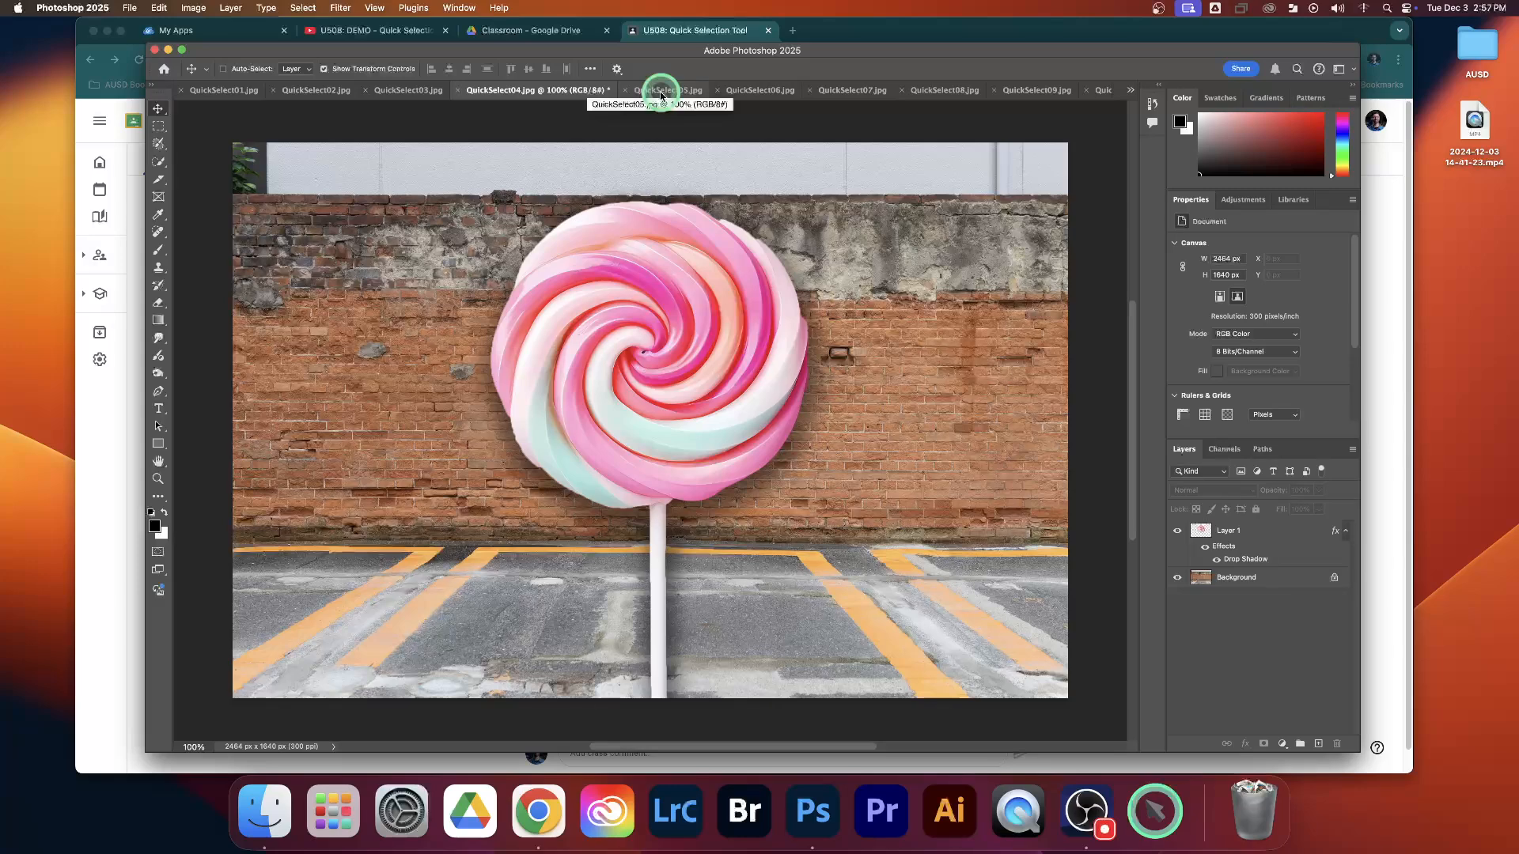
Look through the object images QuickSelect05 to QuickSelect10 for subjects to cut out.
left_click(1130, 90)
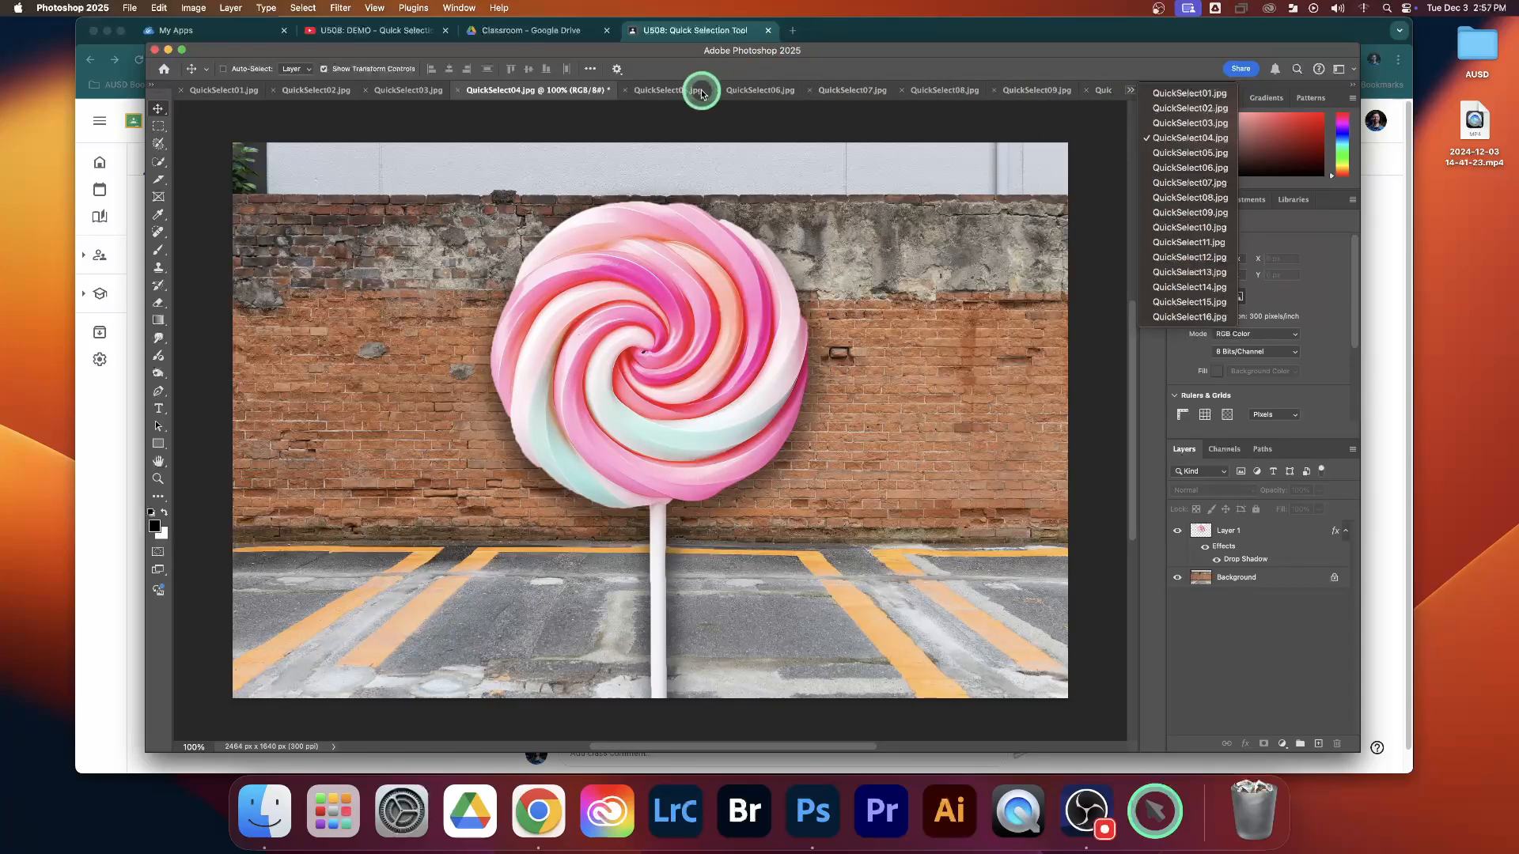
left_click(670, 94)
left_click(670, 93)
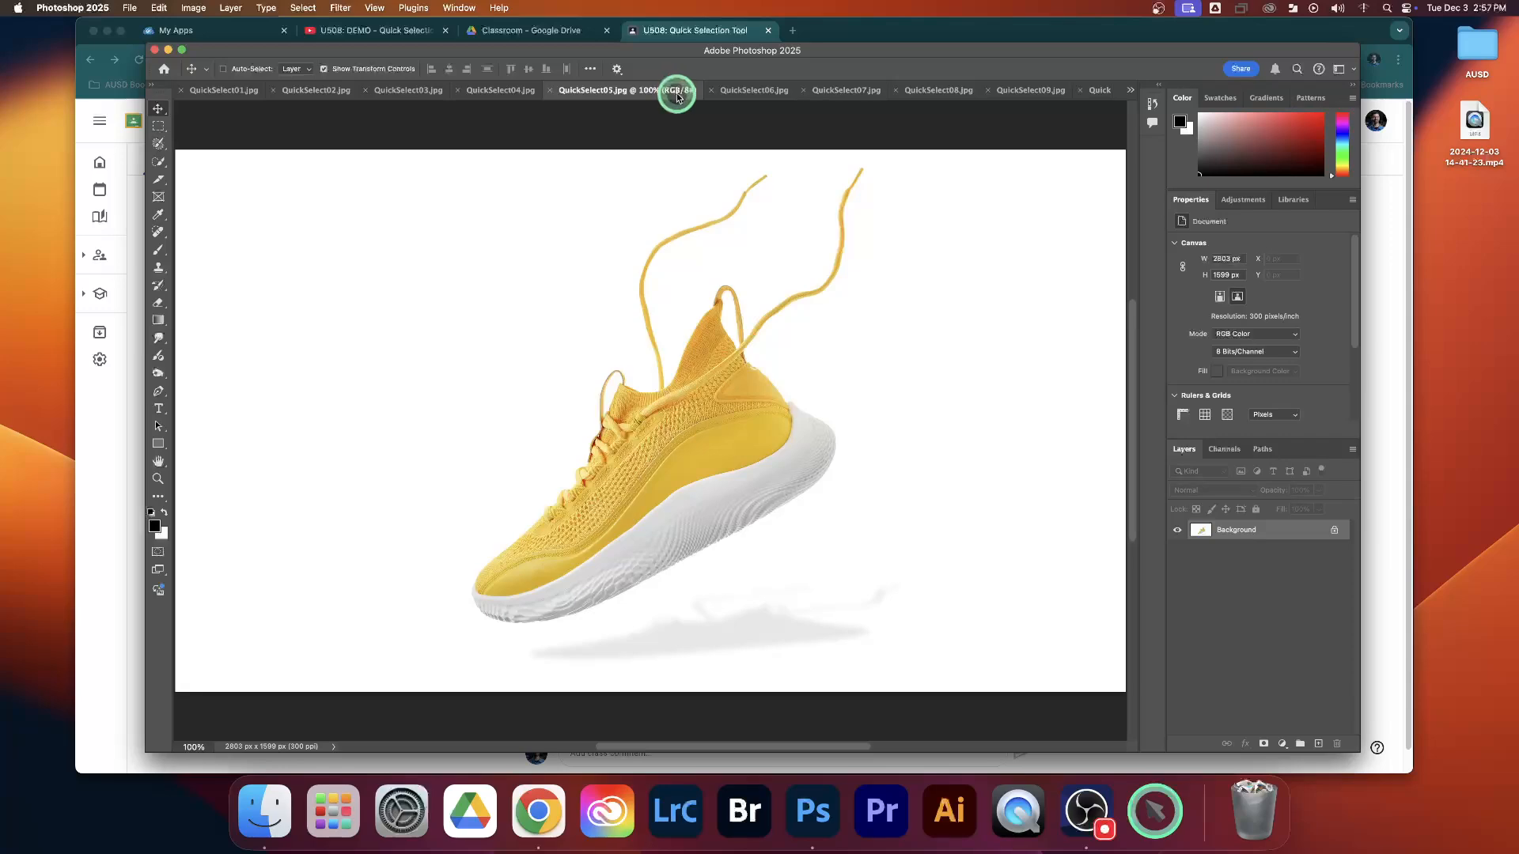
left_click(751, 91)
left_click(841, 91)
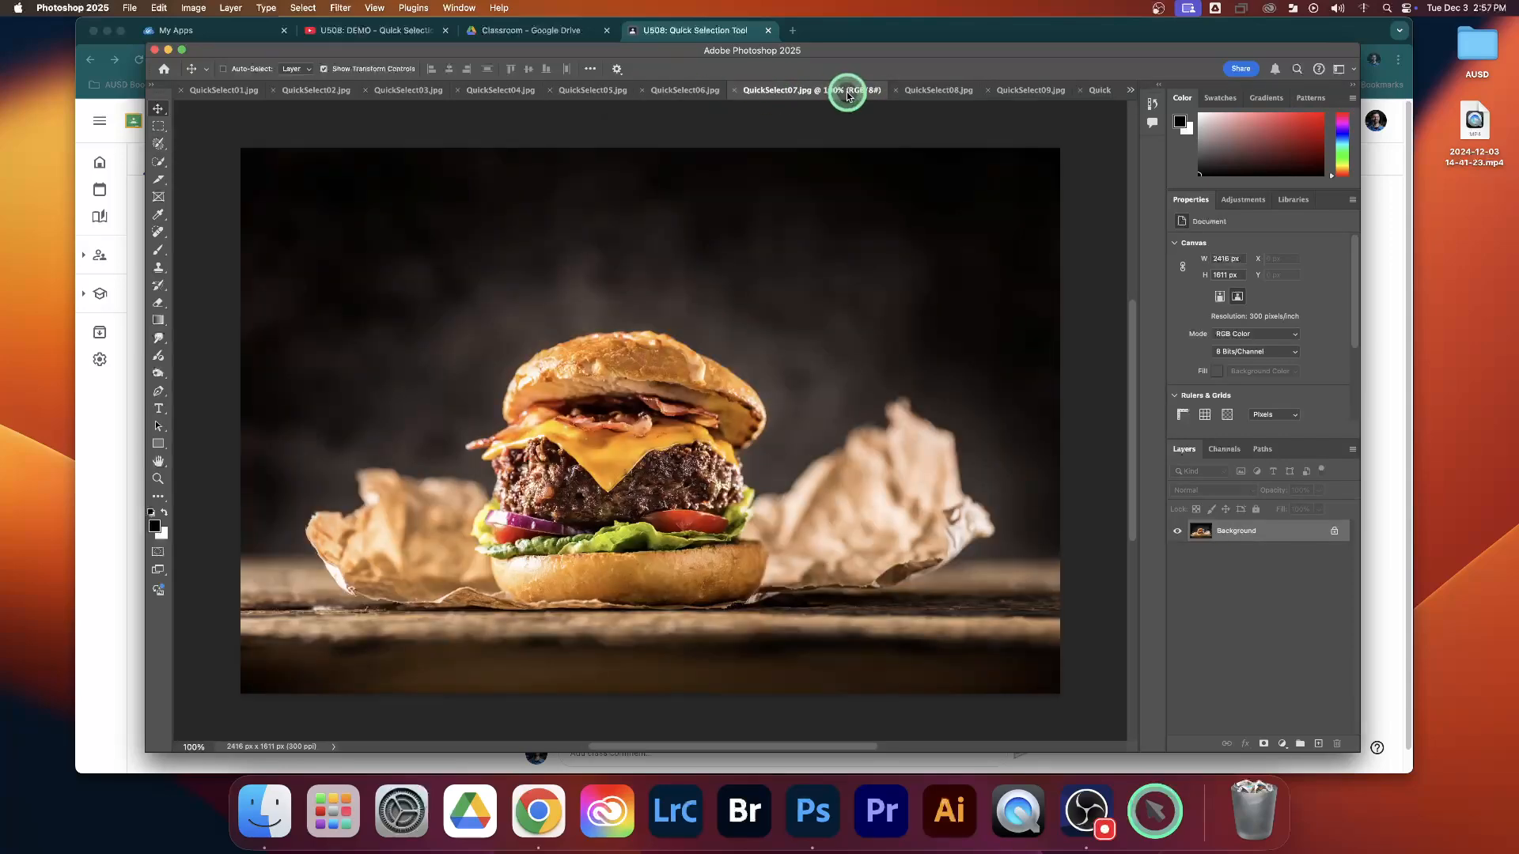
left_click(930, 94)
left_click(1101, 92)
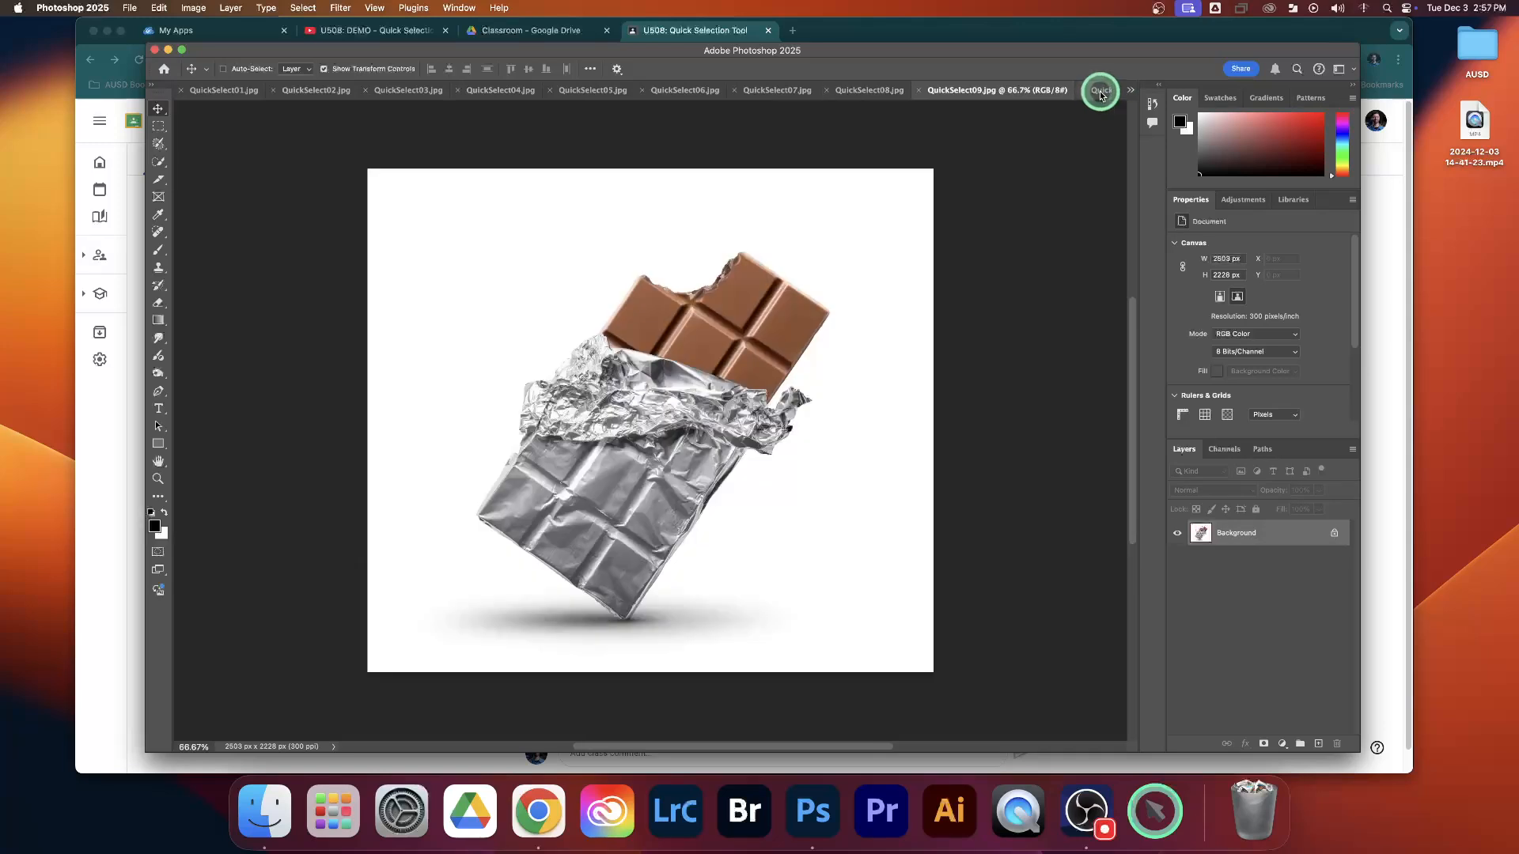
left_click(1101, 93)
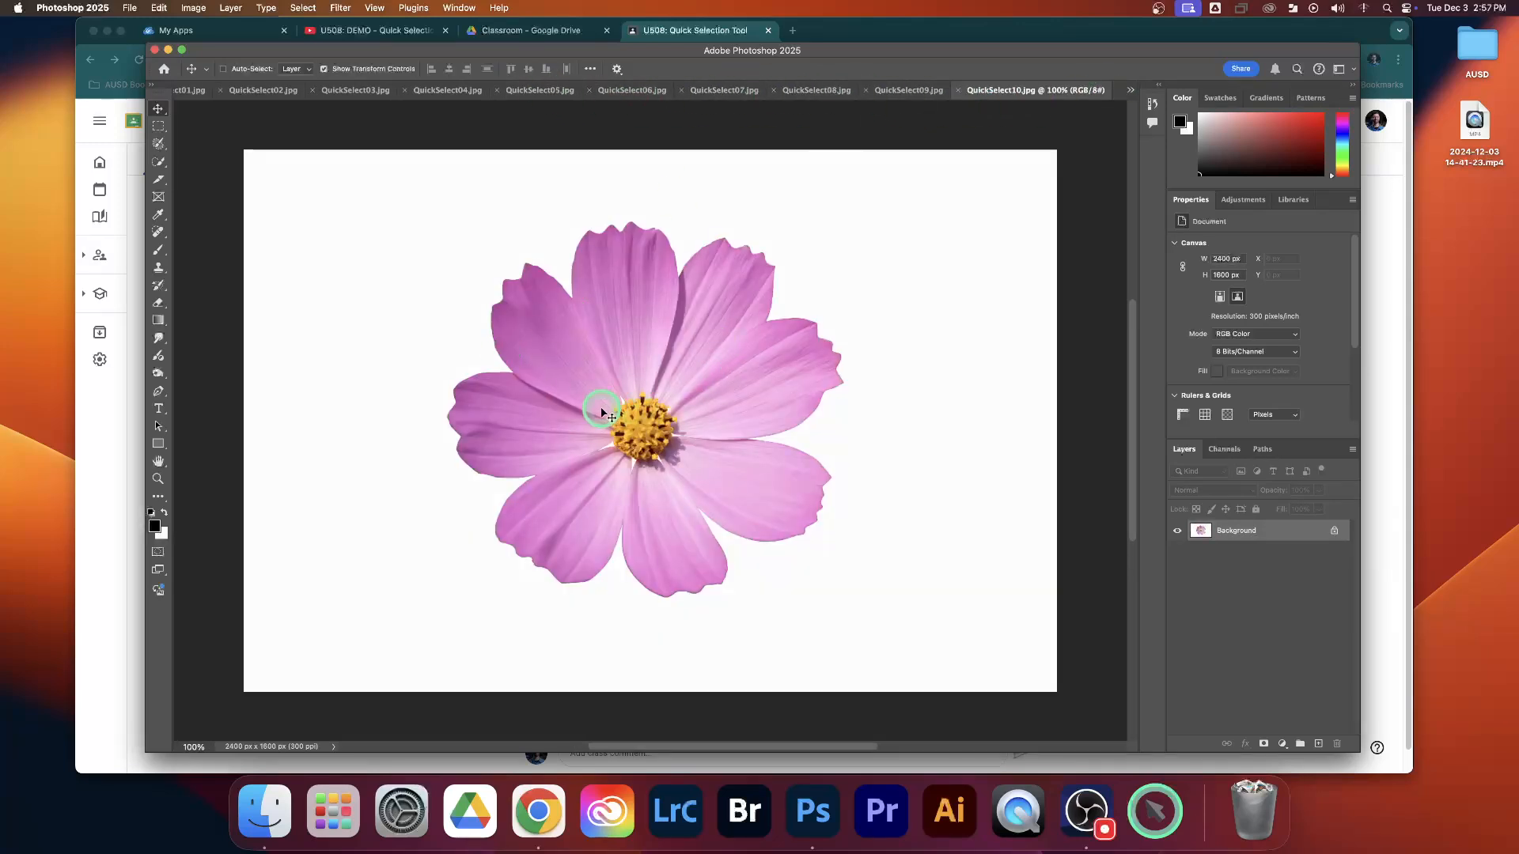
Look through the background images from QuickSelect11 onward for scenes to place cut-out objects on.
left_click(1131, 91)
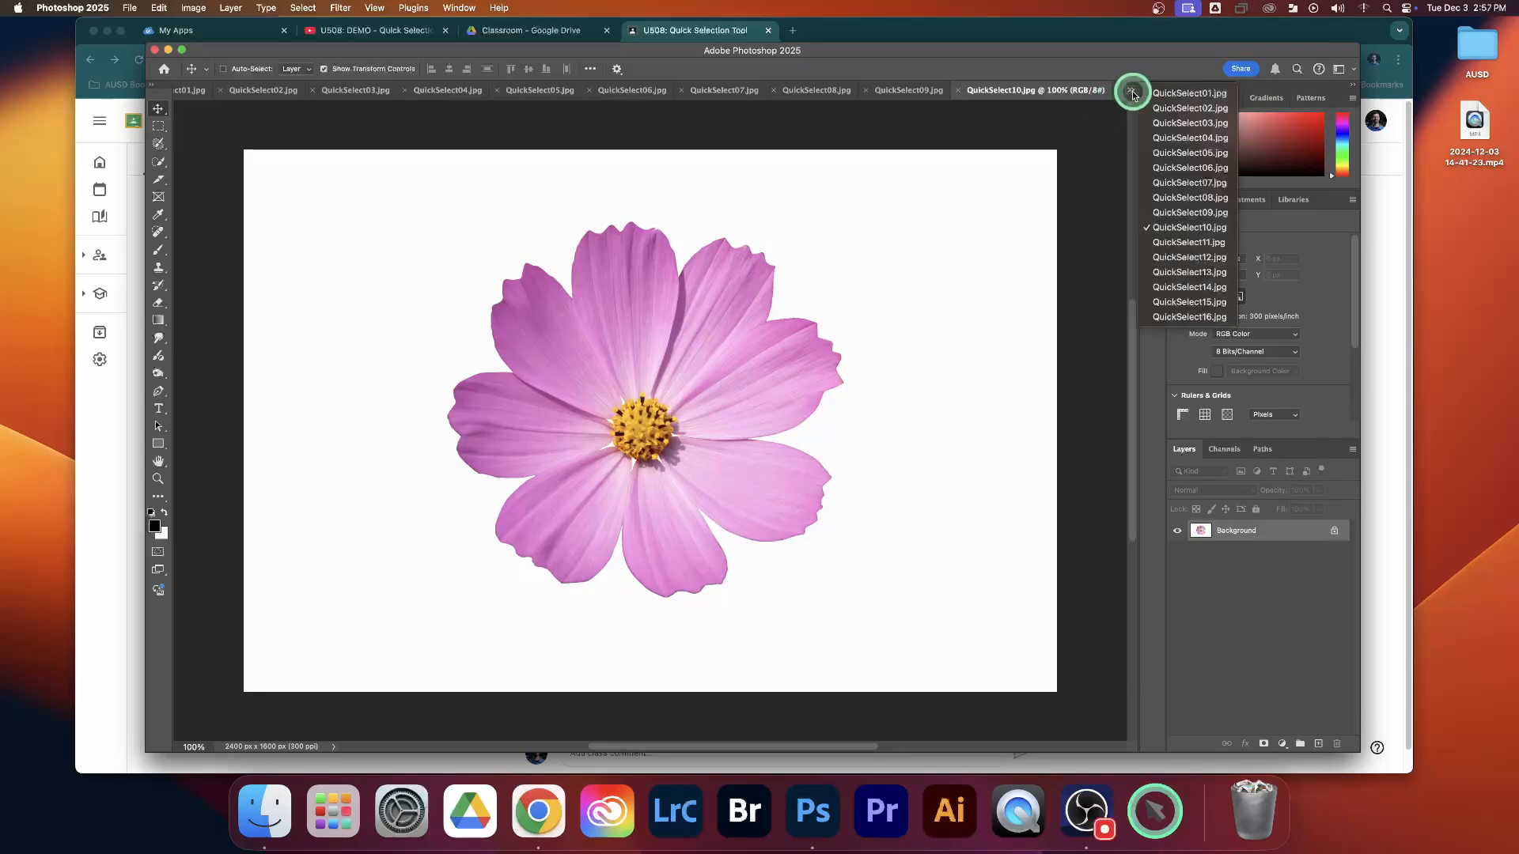
left_click(1182, 242)
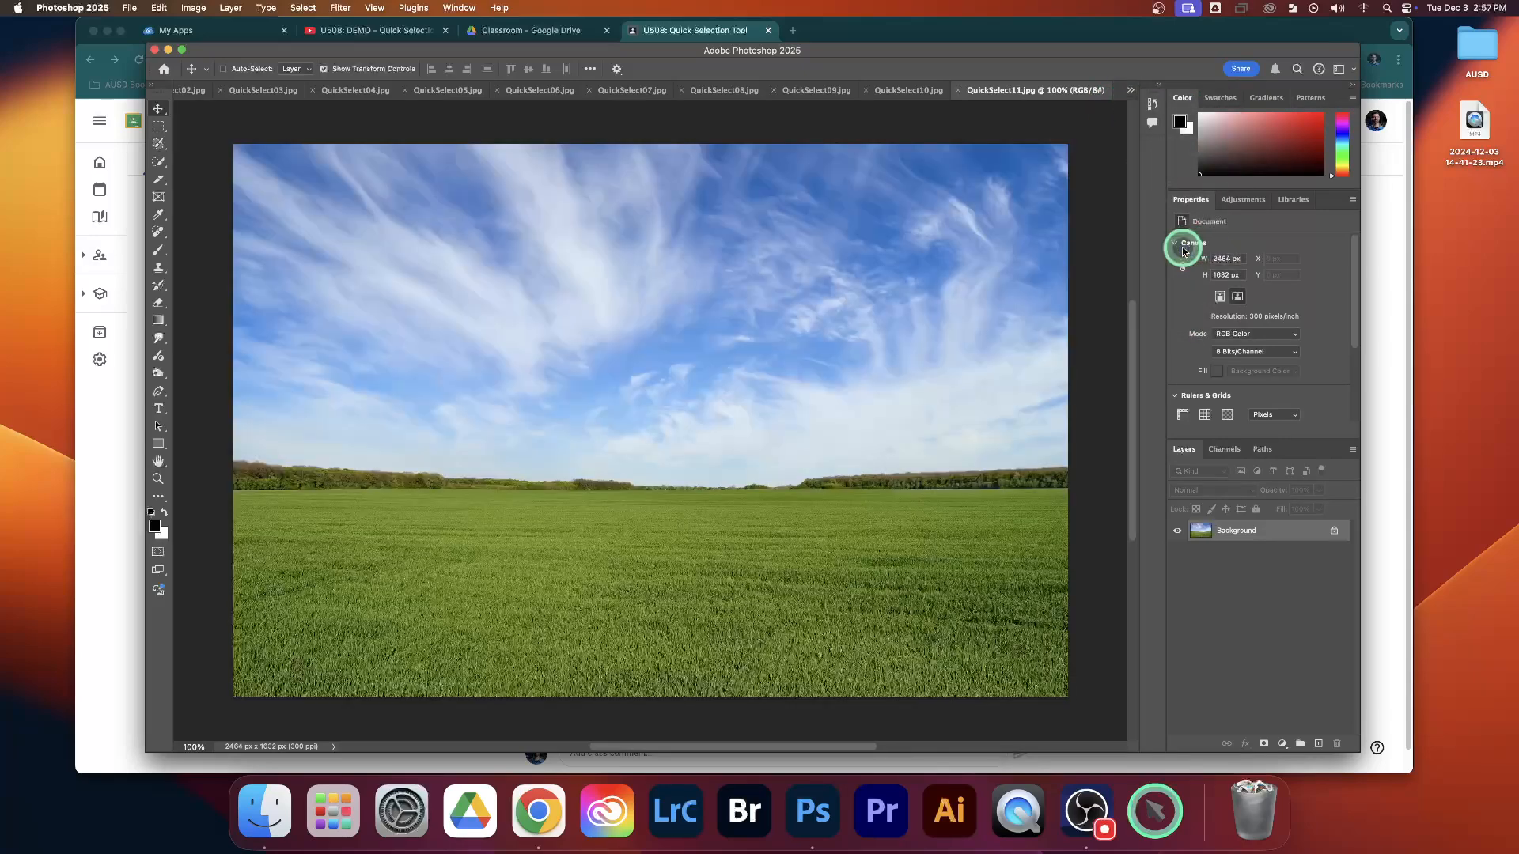
left_click(1131, 91)
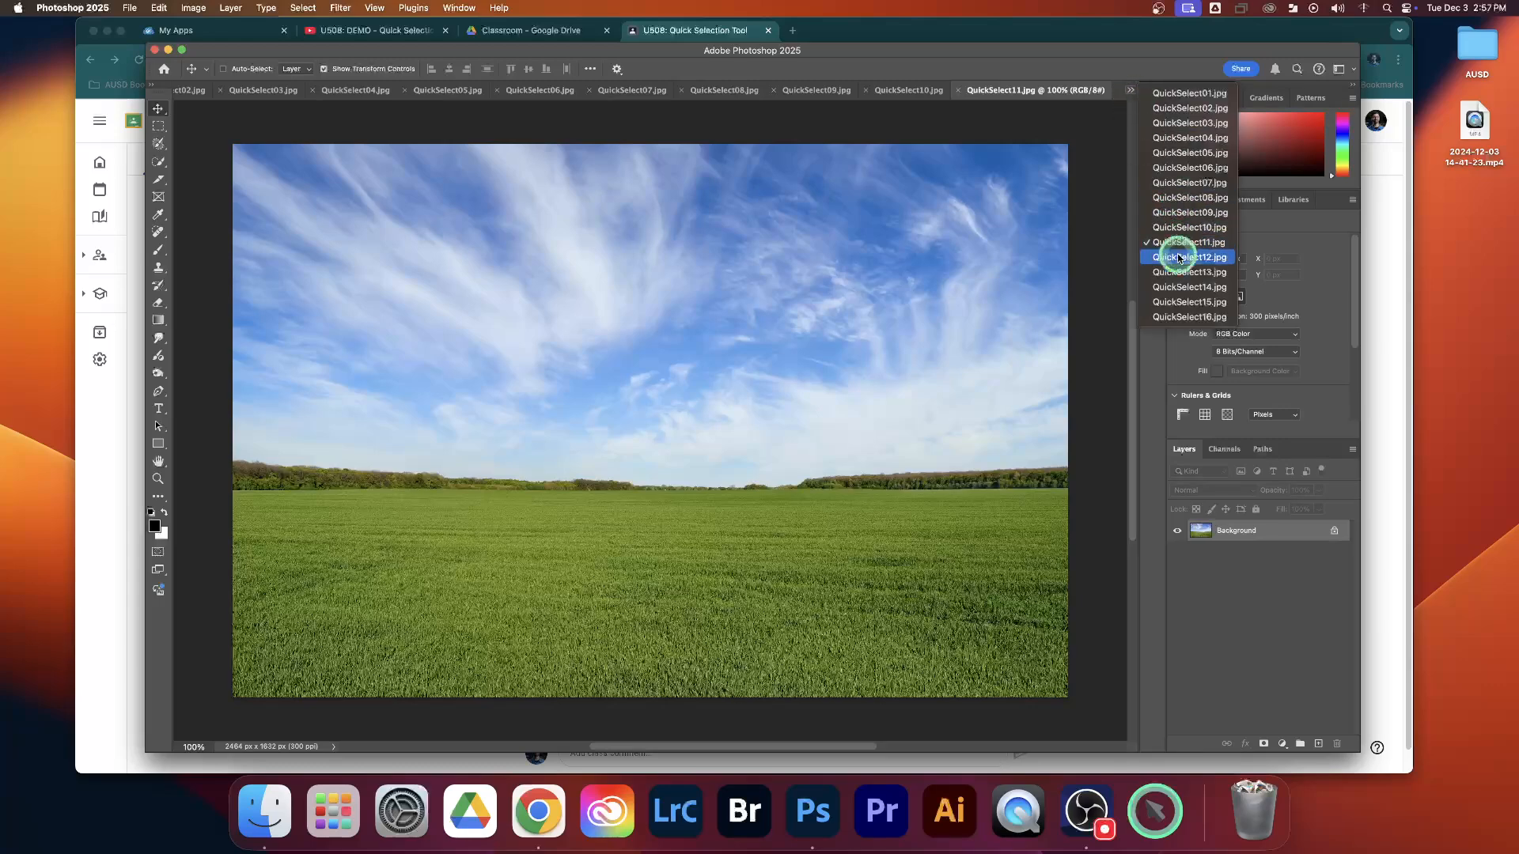
left_click(1179, 257)
left_click(1131, 91)
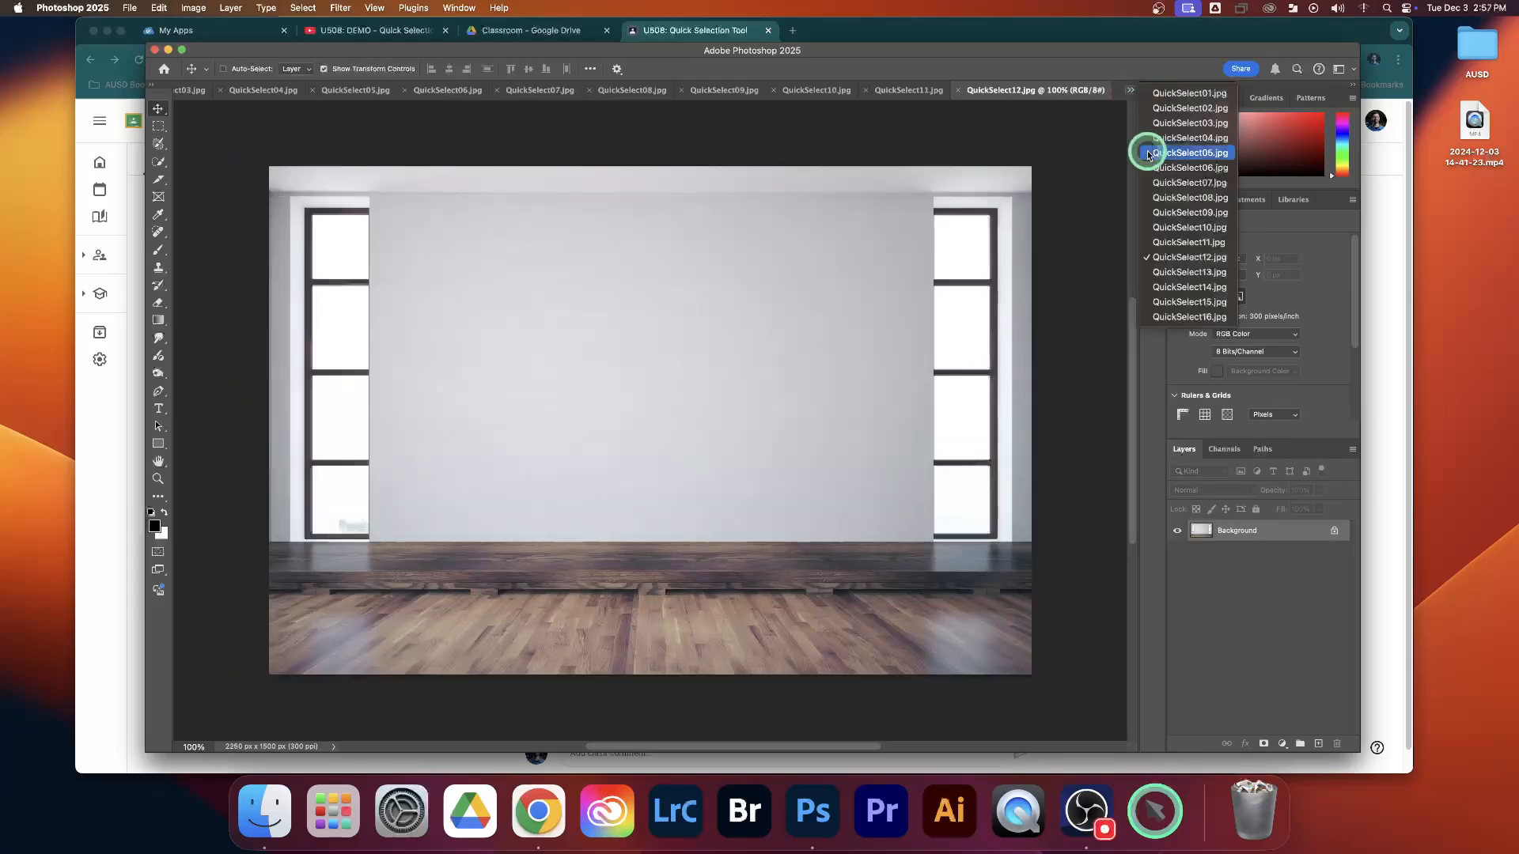
left_click(1181, 273)
left_click(1132, 91)
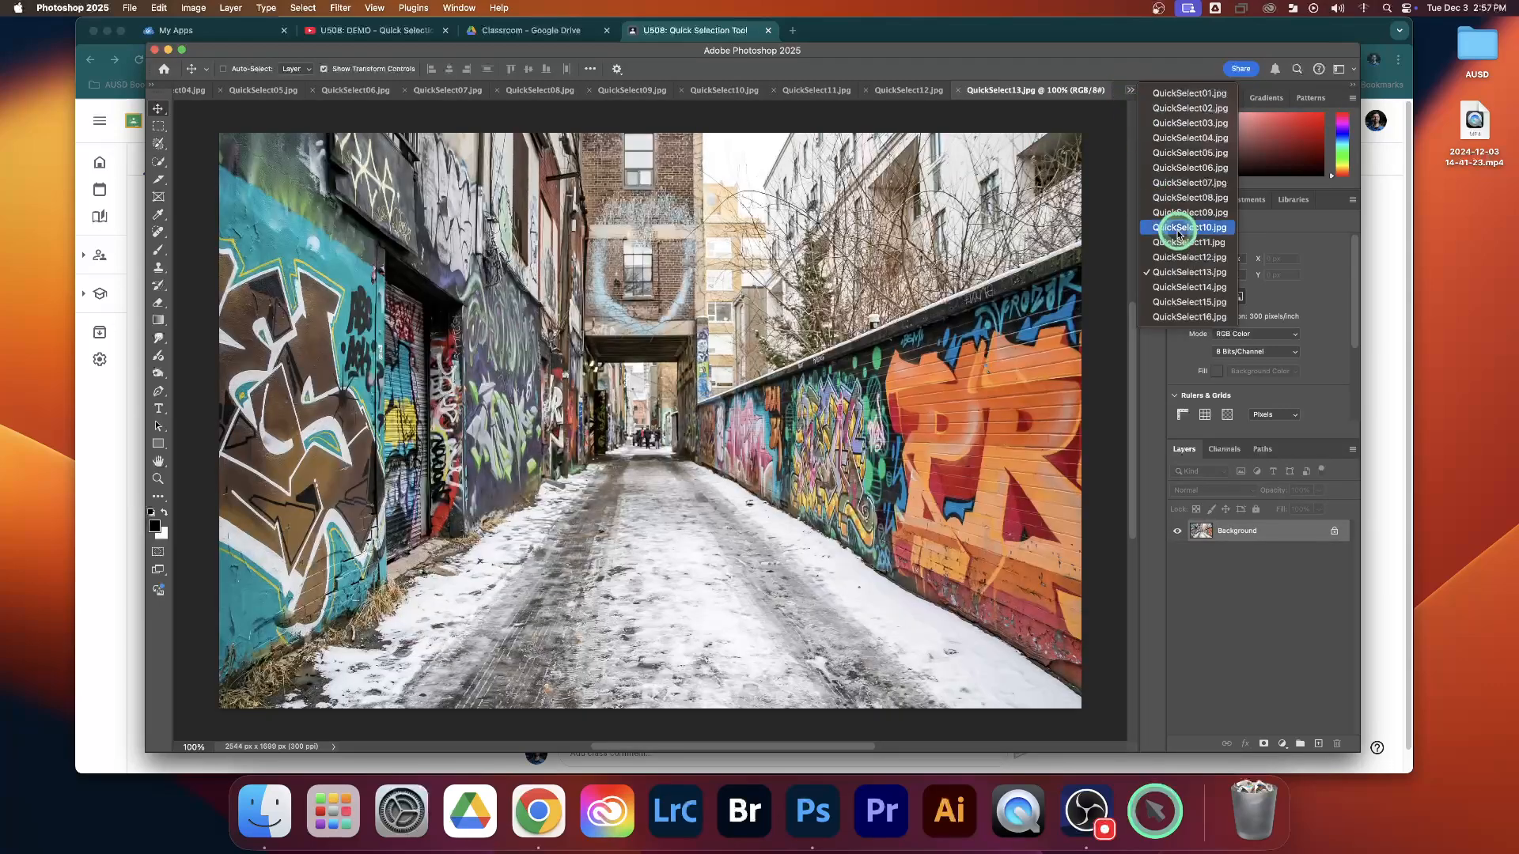
left_click(1181, 287)
left_click(1131, 91)
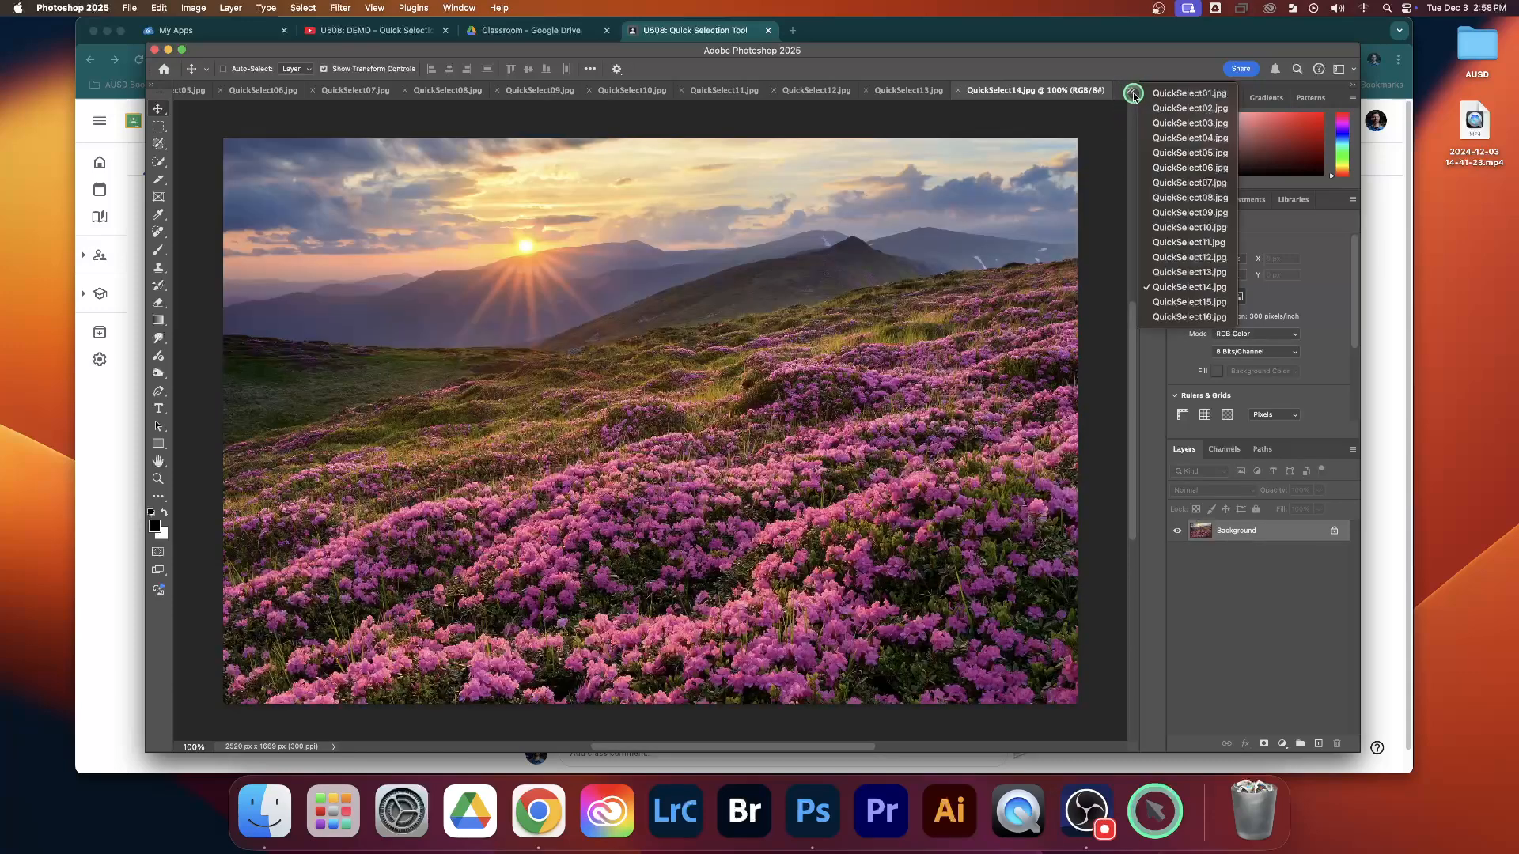
left_click(1179, 302)
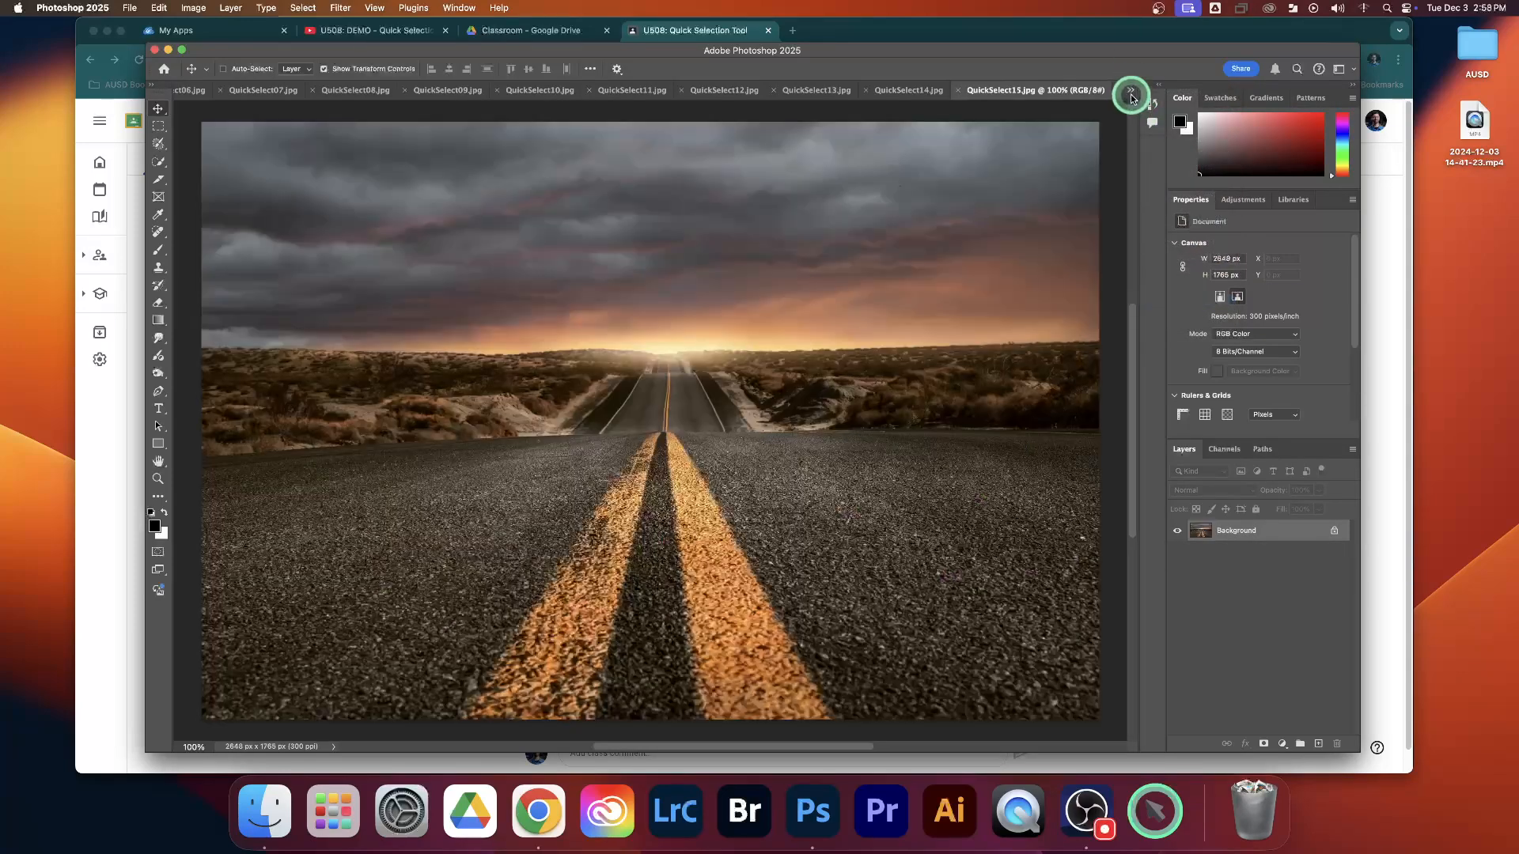
left_click(1132, 91)
left_click(1169, 318)
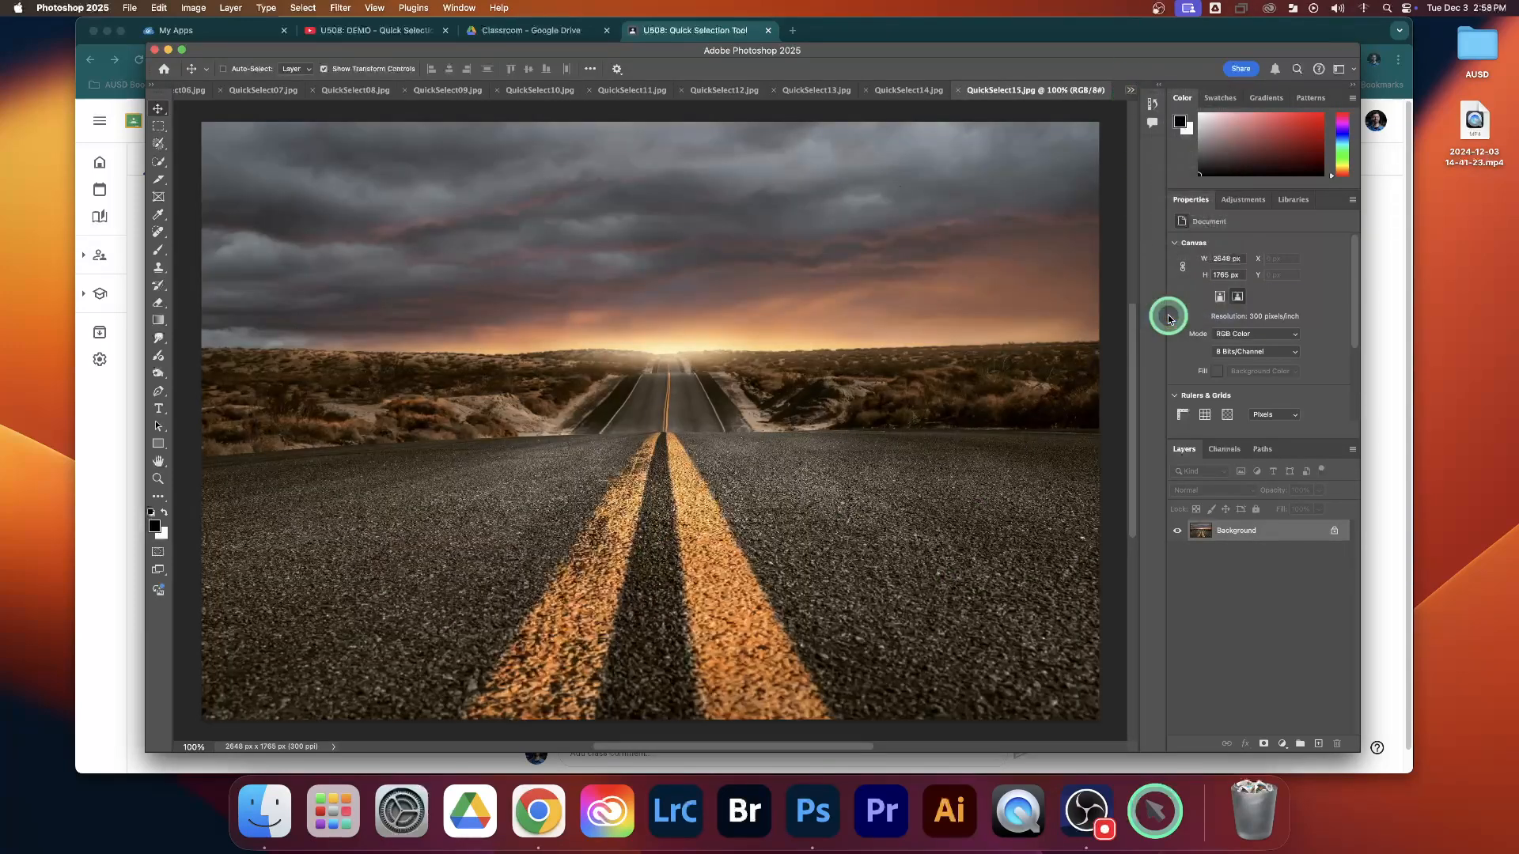
Compare the flower, sweater, burger and chocolate bar images, QuickSelect07 to QuickSelect10, as subjects to cut out.
left_click(433, 92)
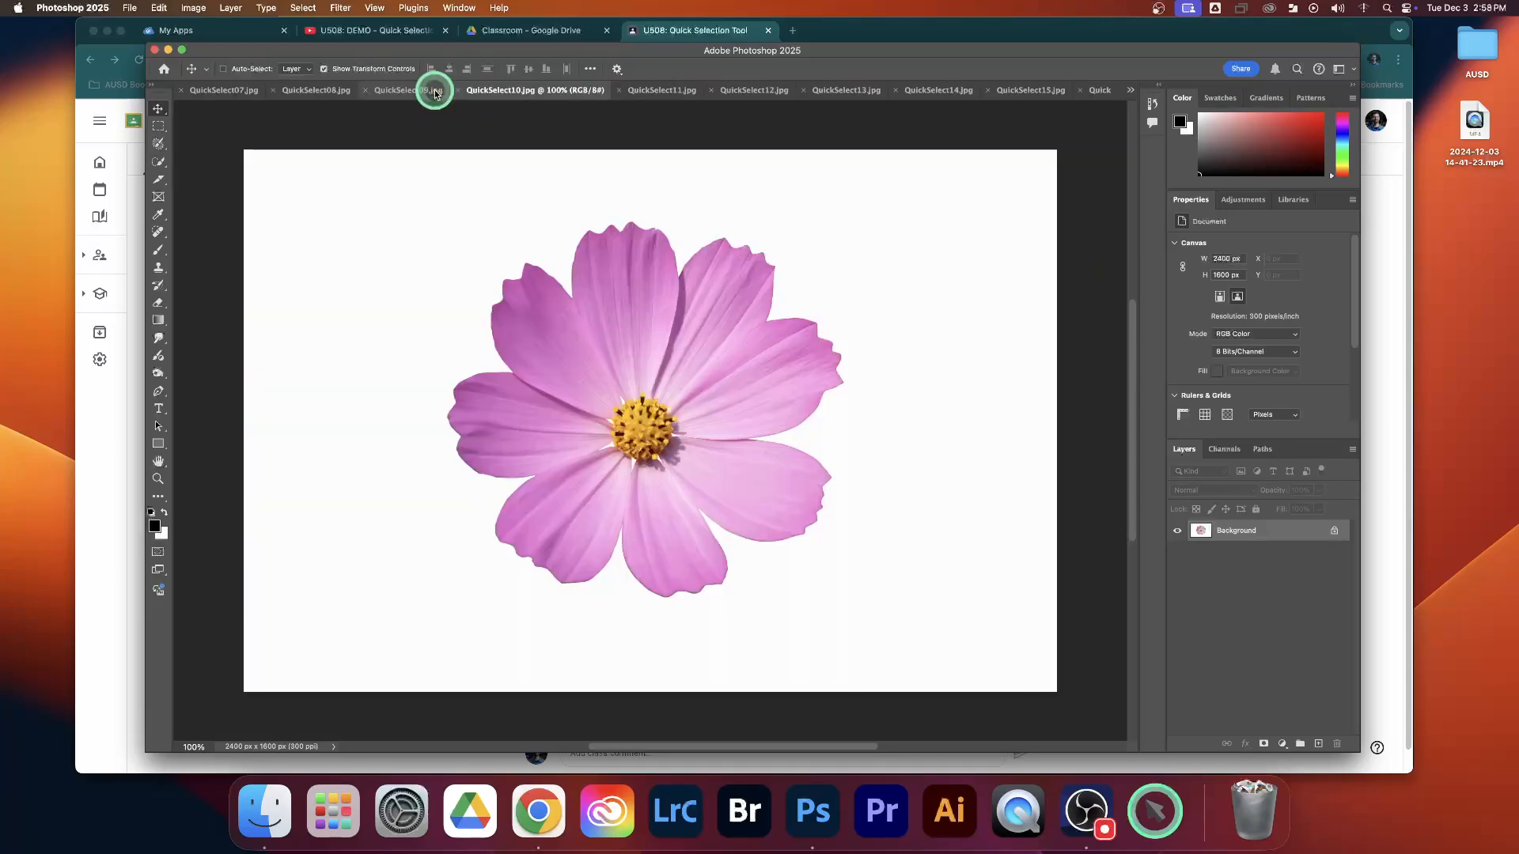
left_click(313, 92)
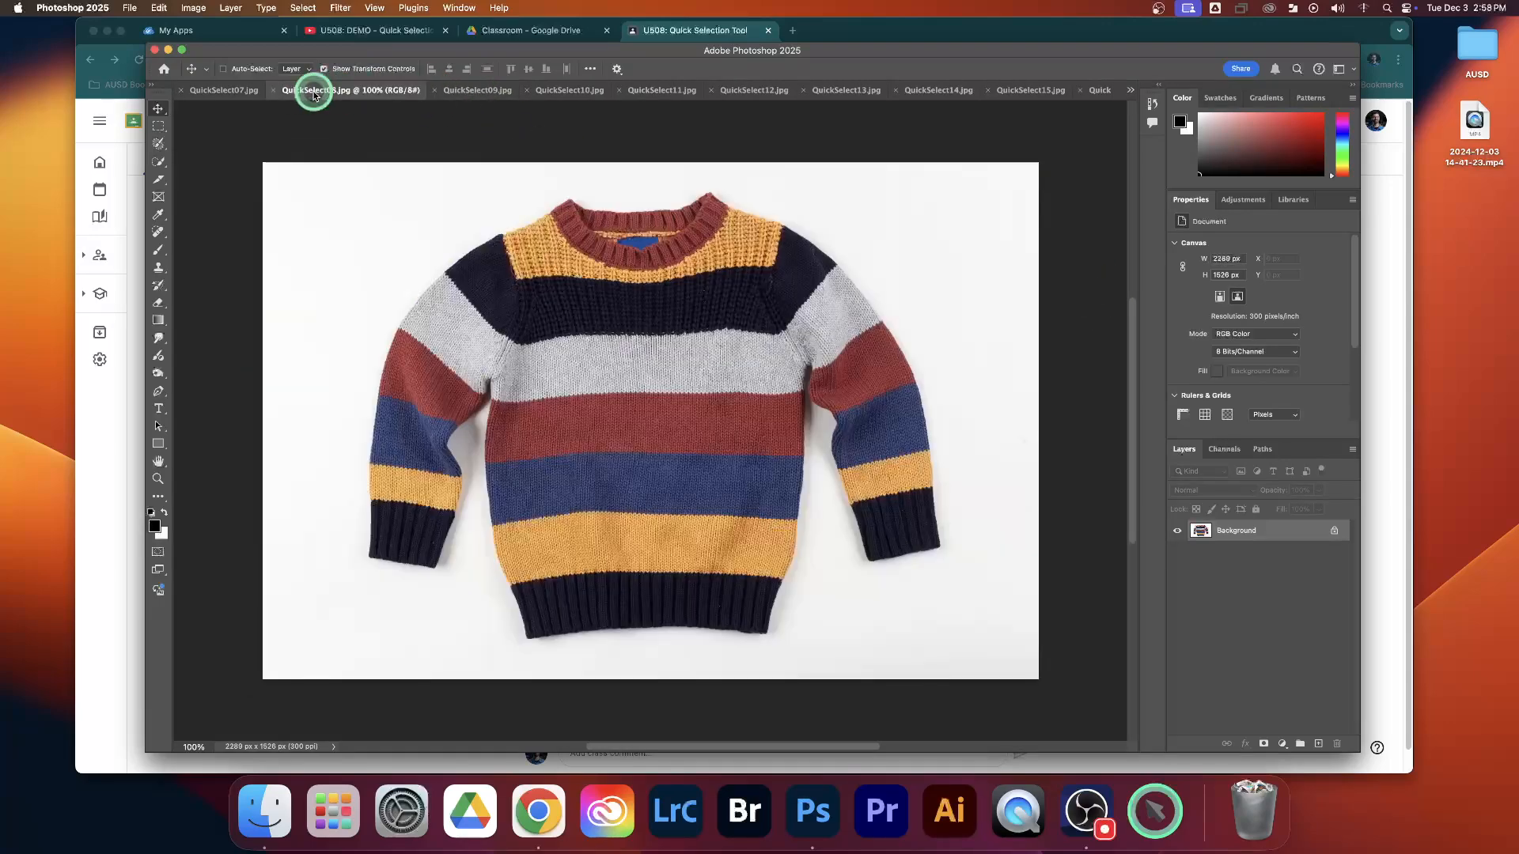
left_click(225, 91)
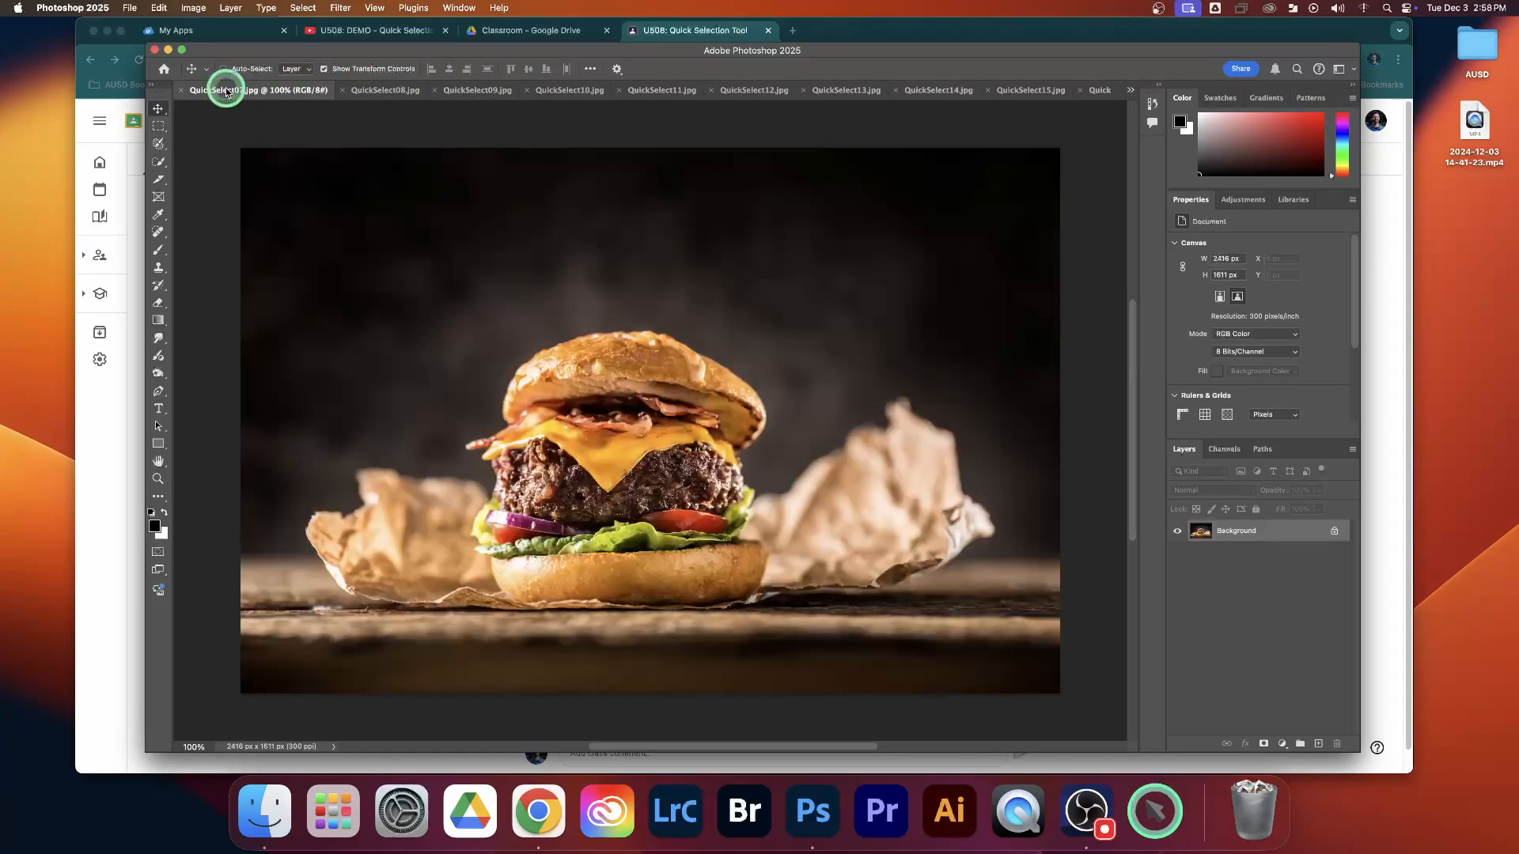
left_click(477, 91)
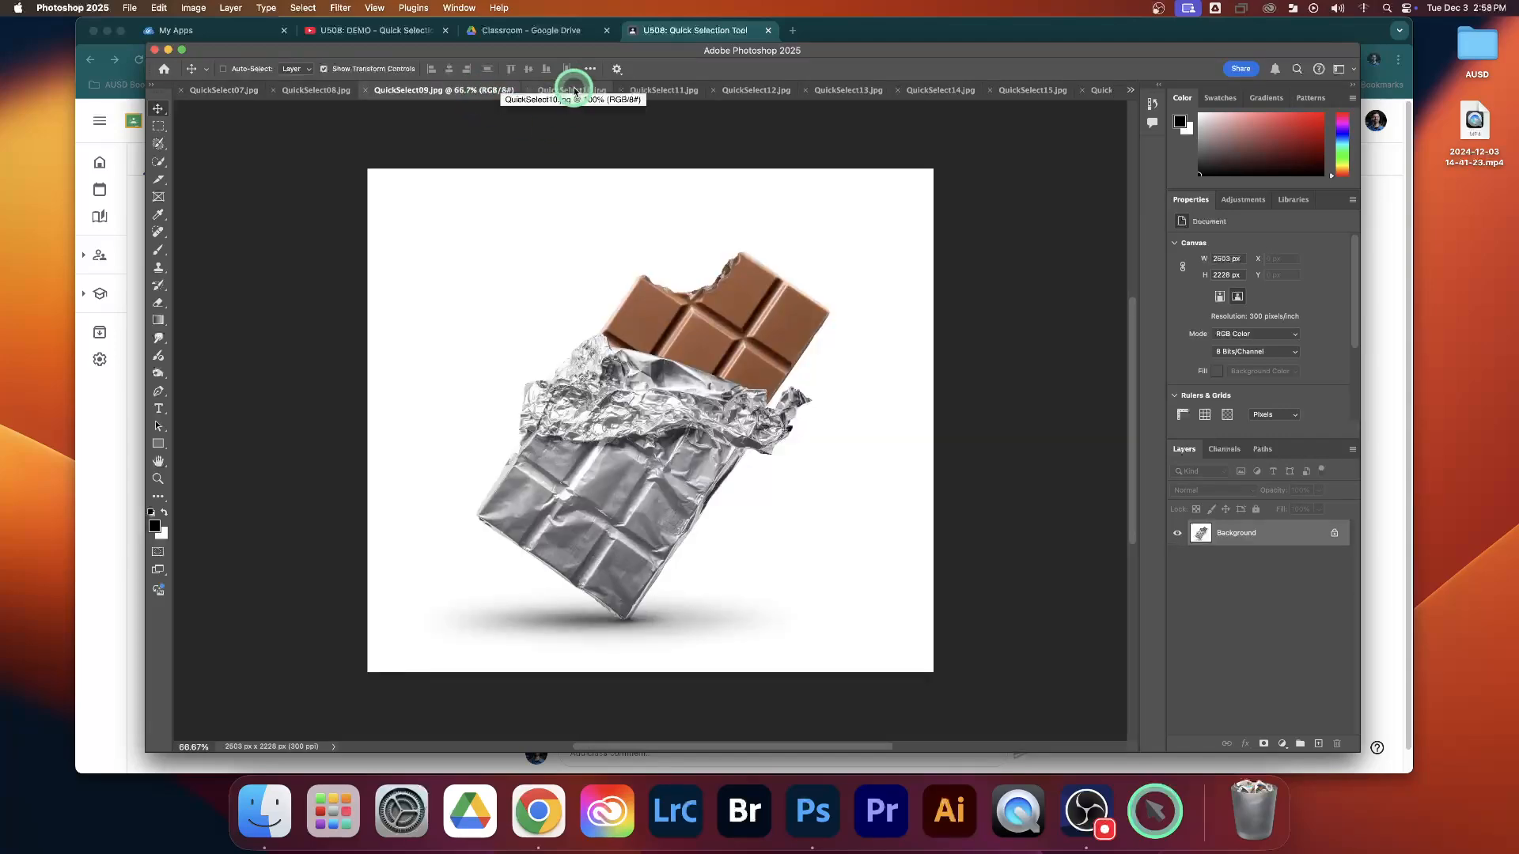
left_click(314, 93)
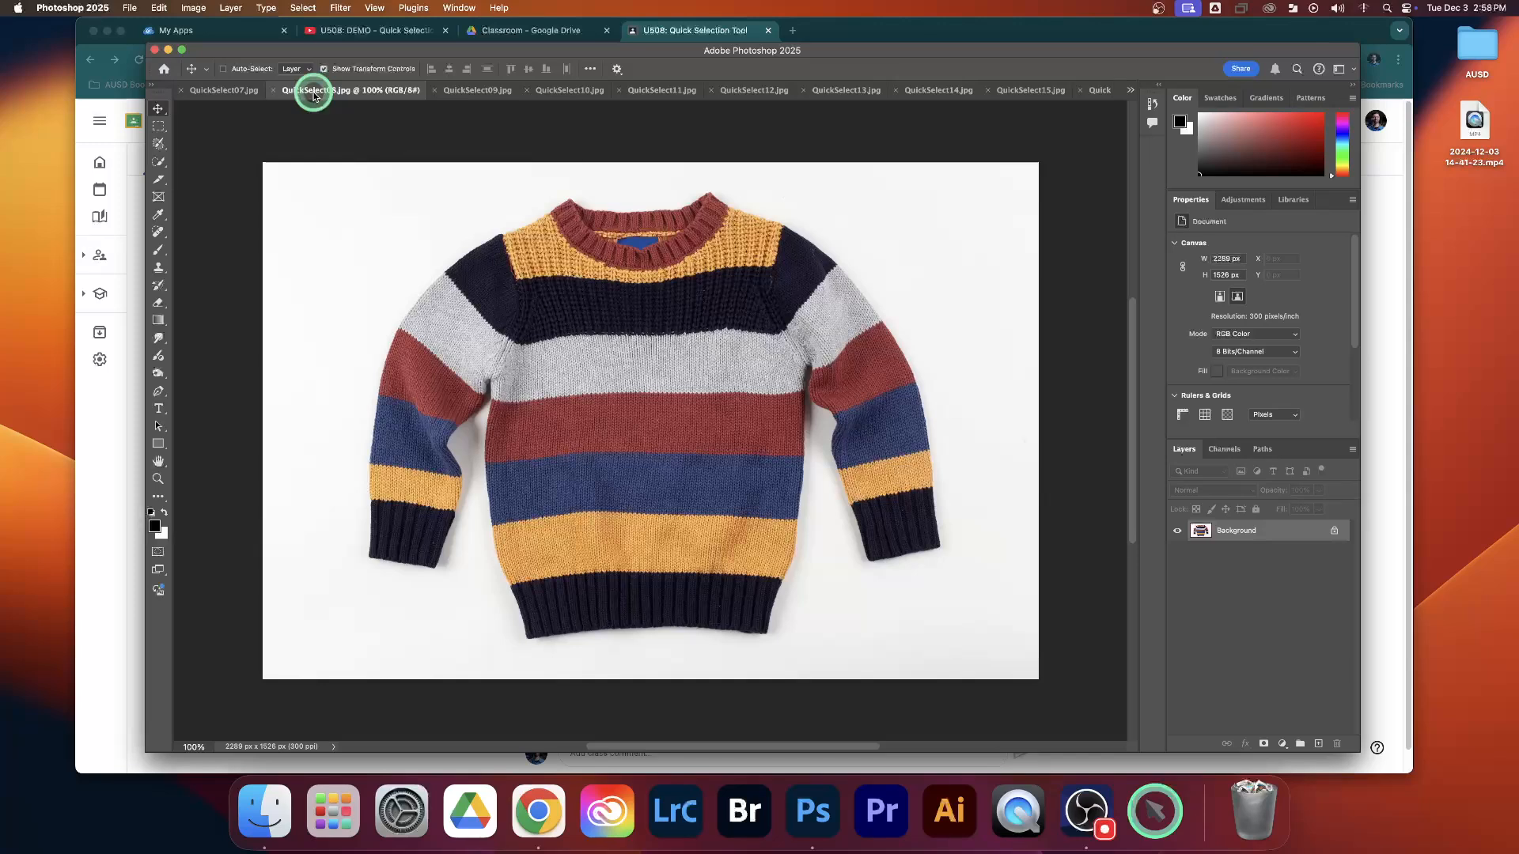
left_click(220, 93)
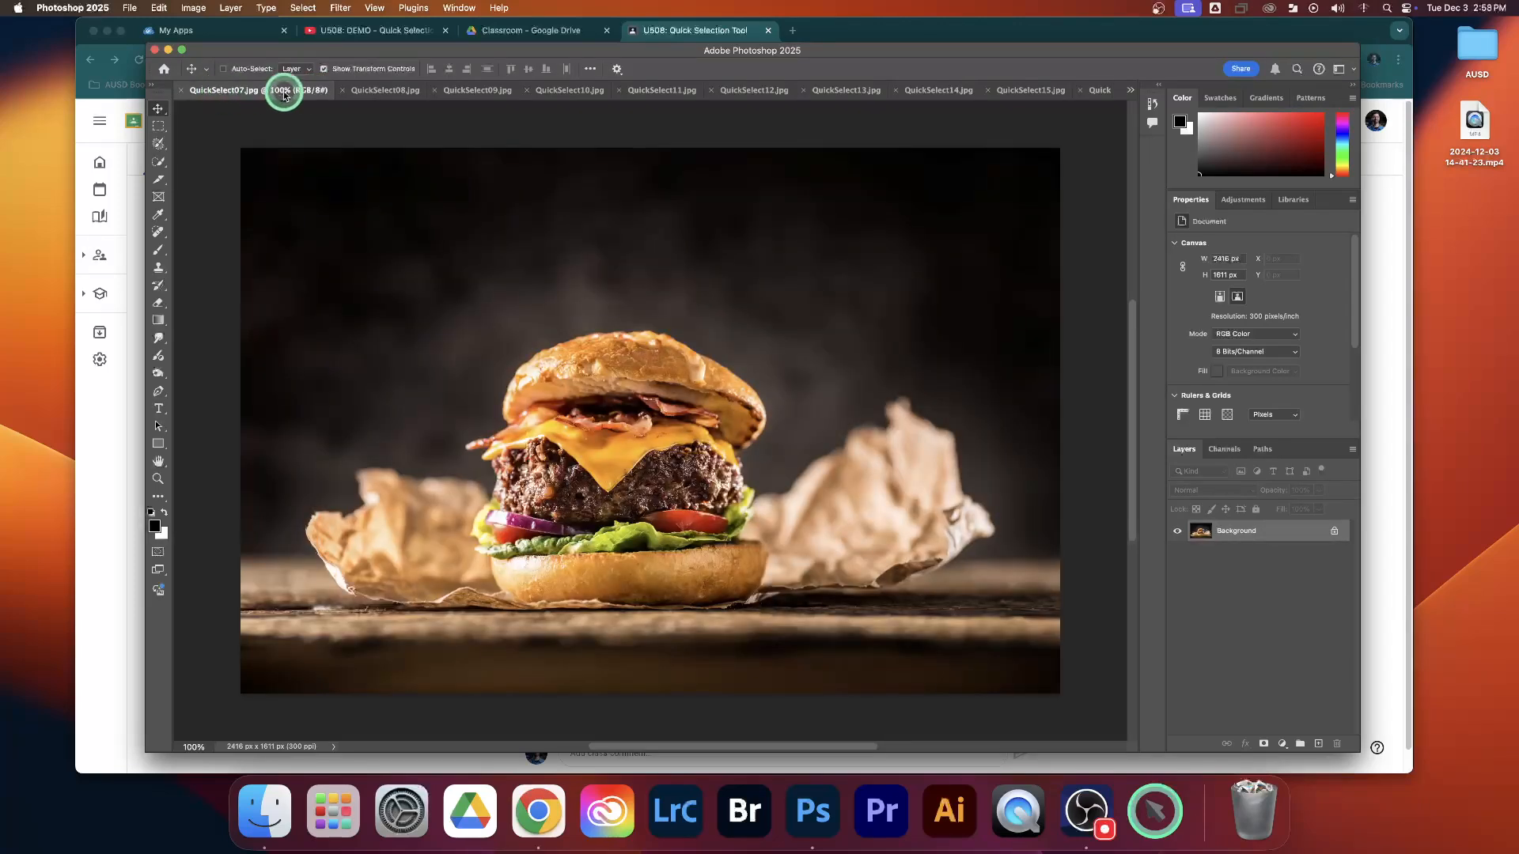
Select the yellow sneaker in QuickSelect05 with the Quick Selection tool, including the heel loop but not the long loose laces.
left_click(1131, 90)
left_click(1168, 158)
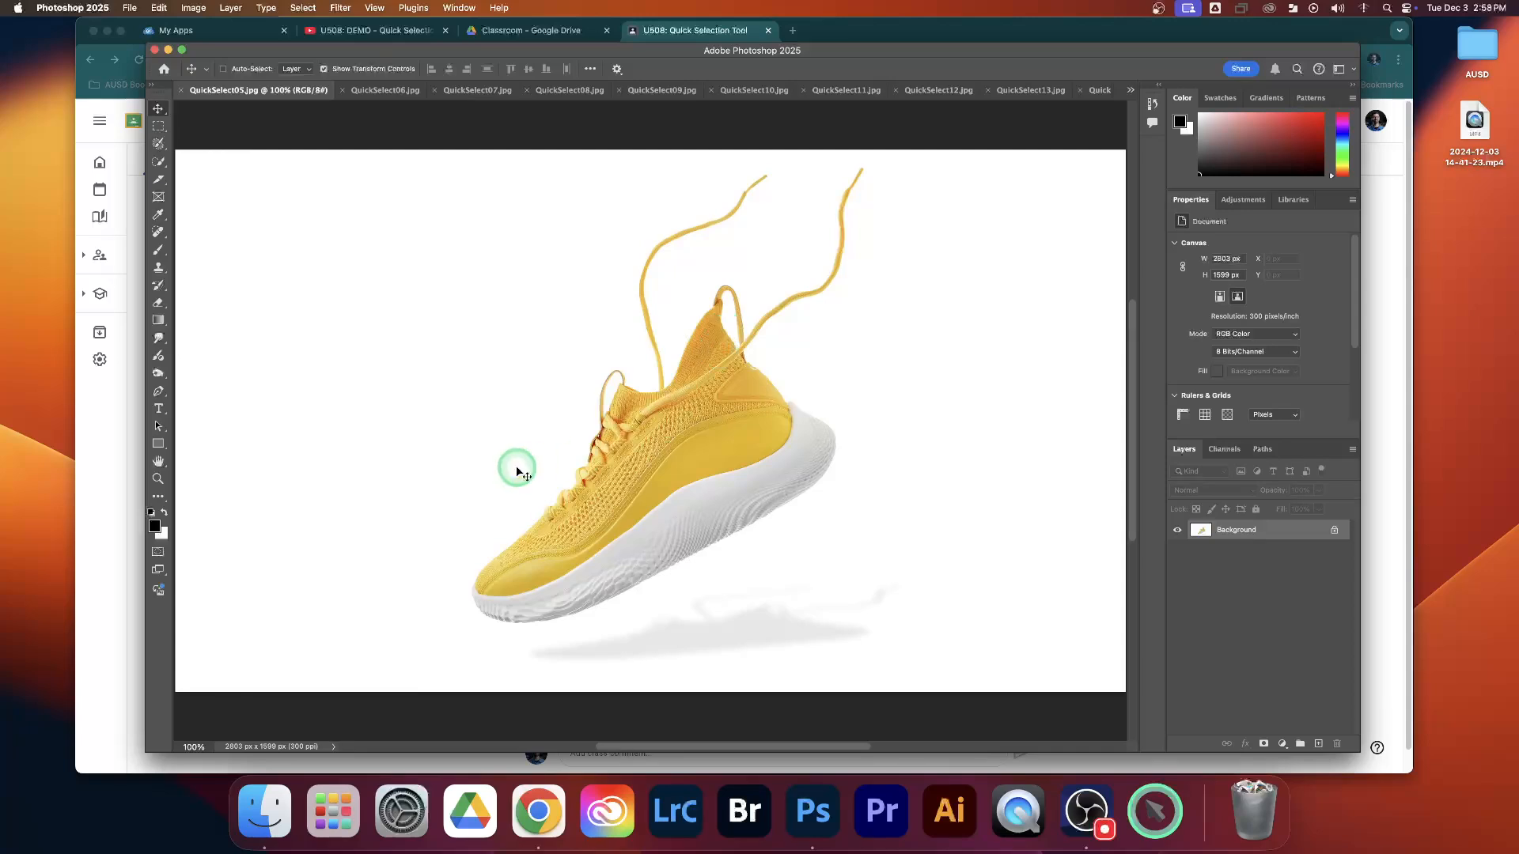
left_click(160, 163)
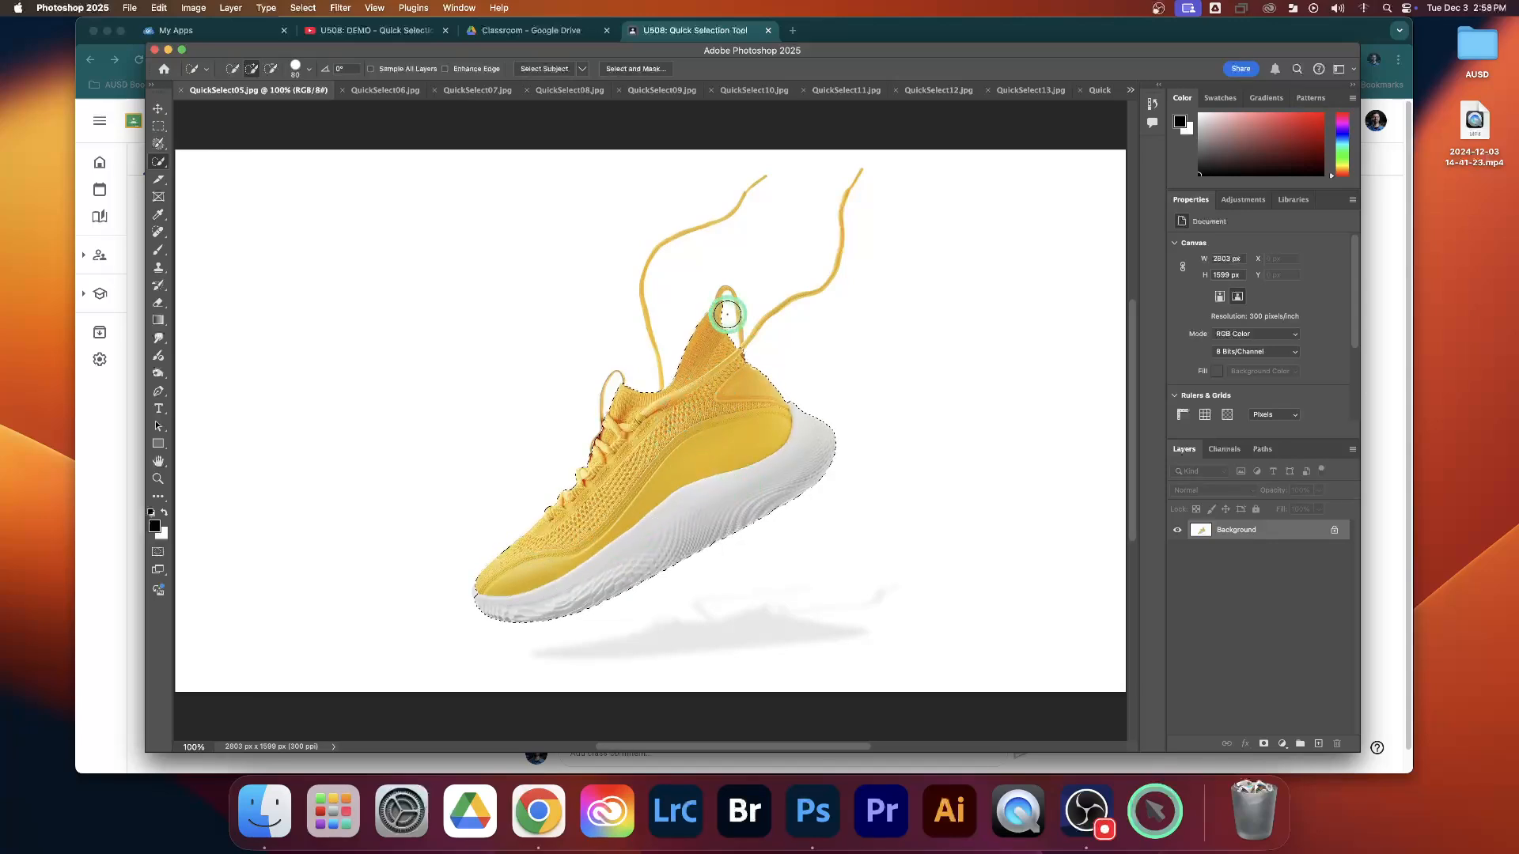
left_click(726, 339)
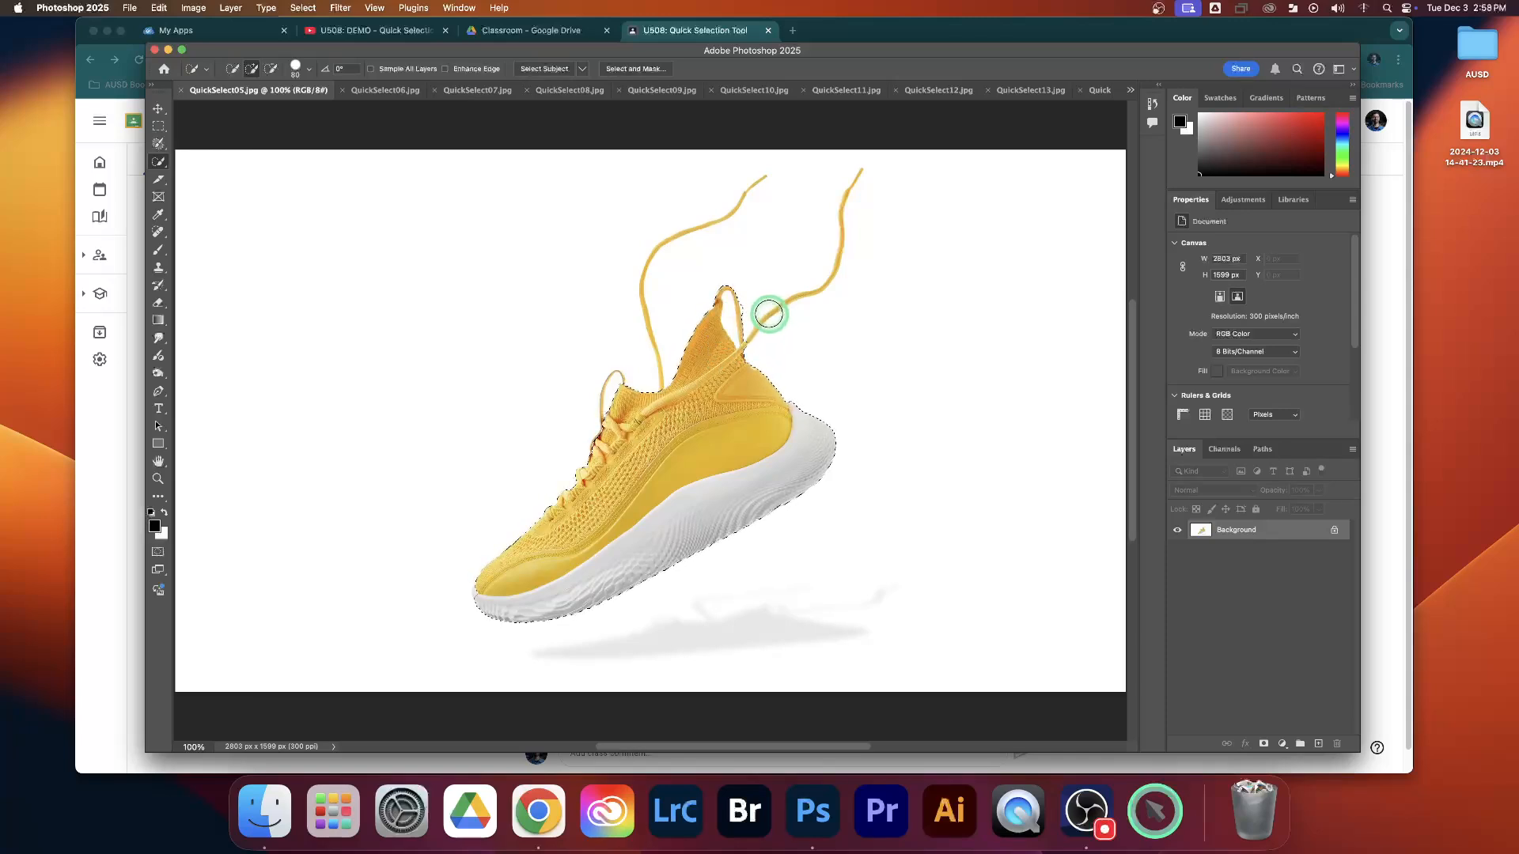
Try pasting the selected sneaker into the QuickSelect12 room image, and undo the paste.
left_click(936, 92)
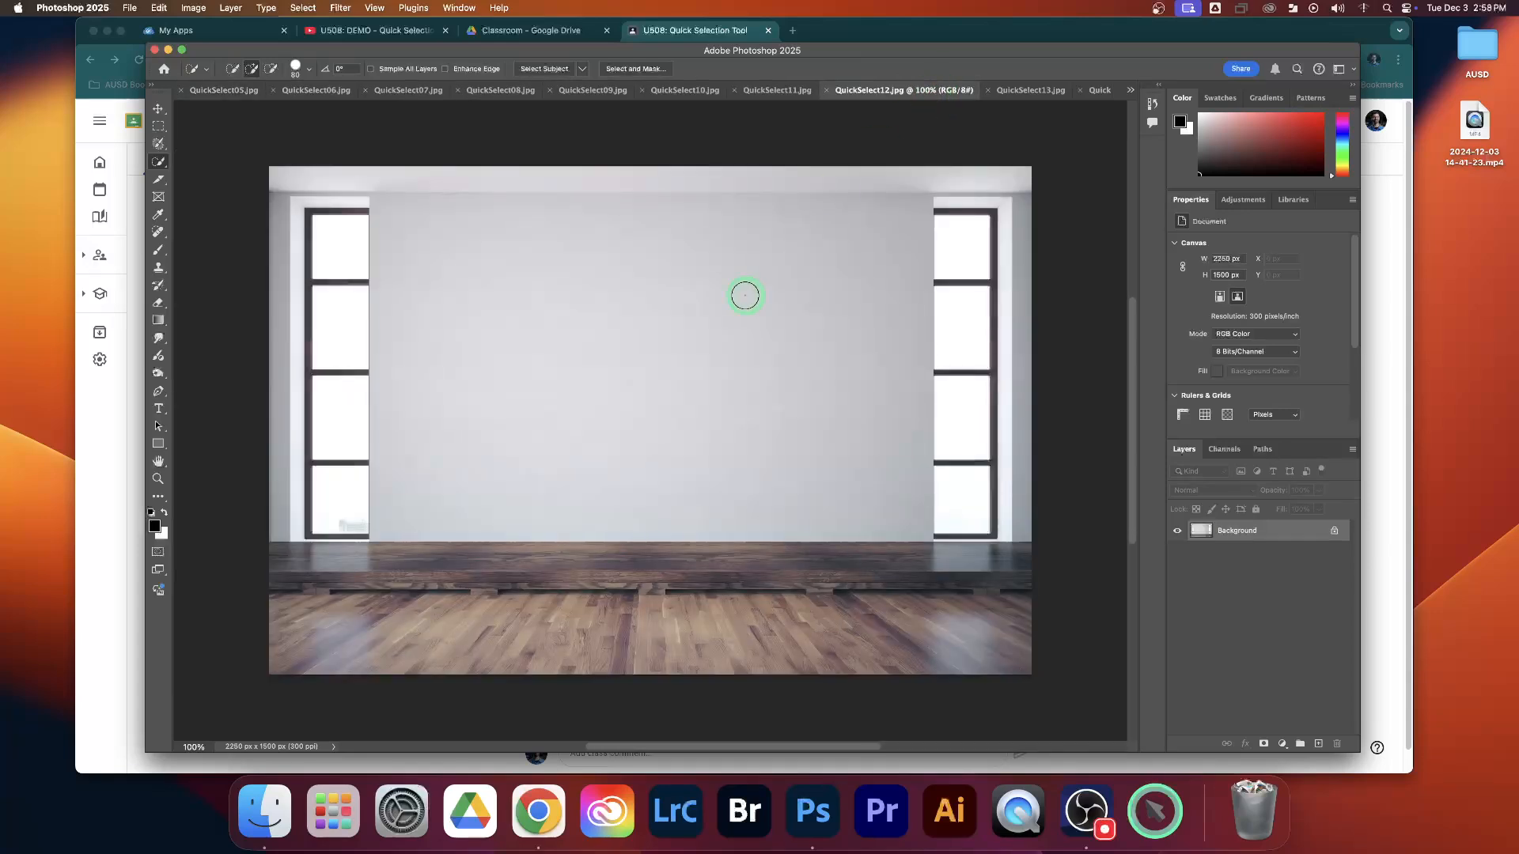
key("super+v")
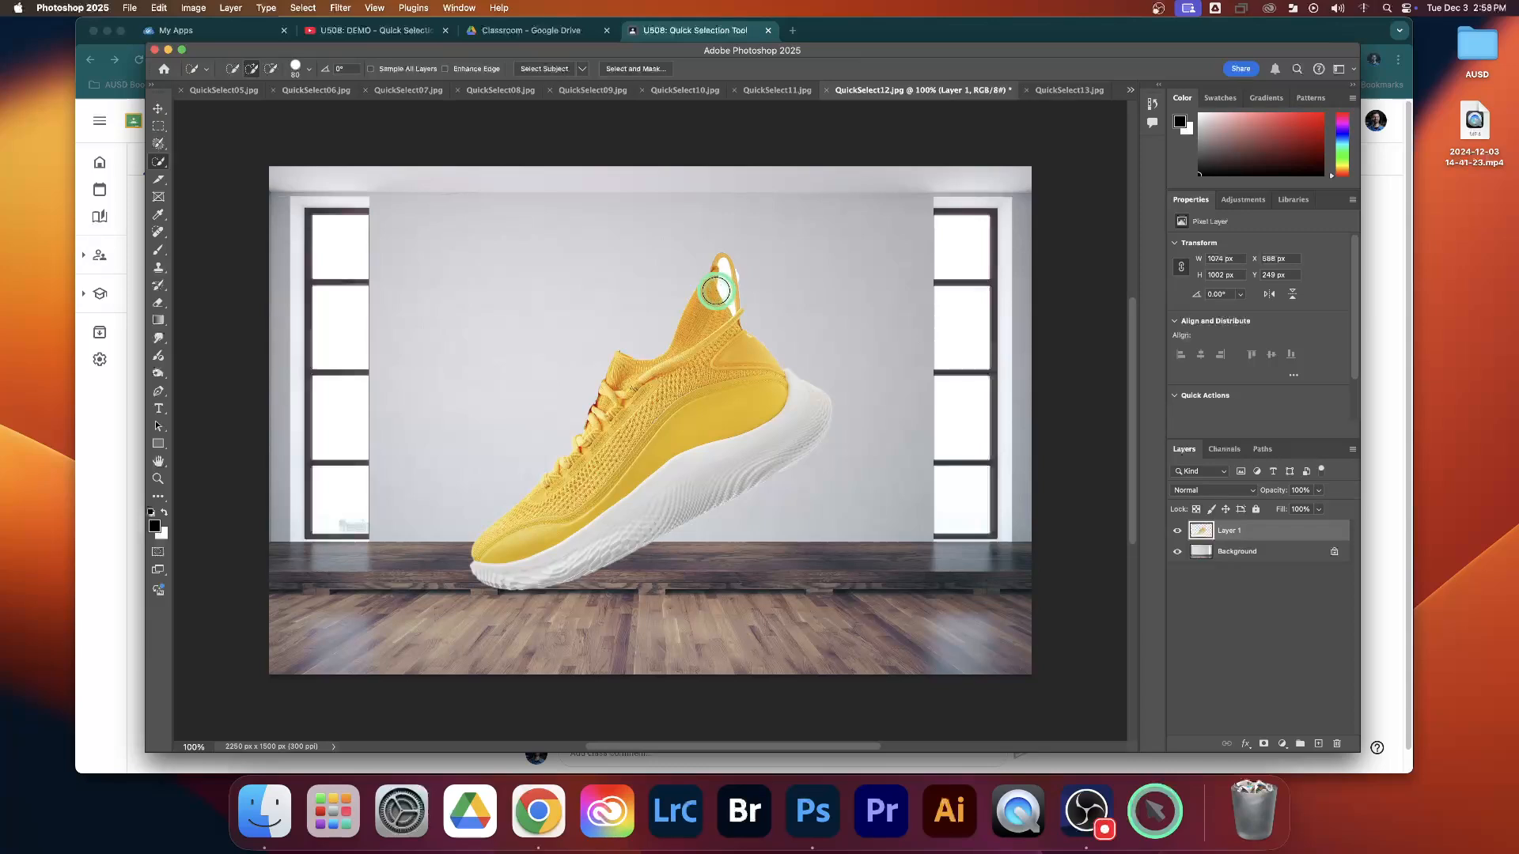
key("super+z")
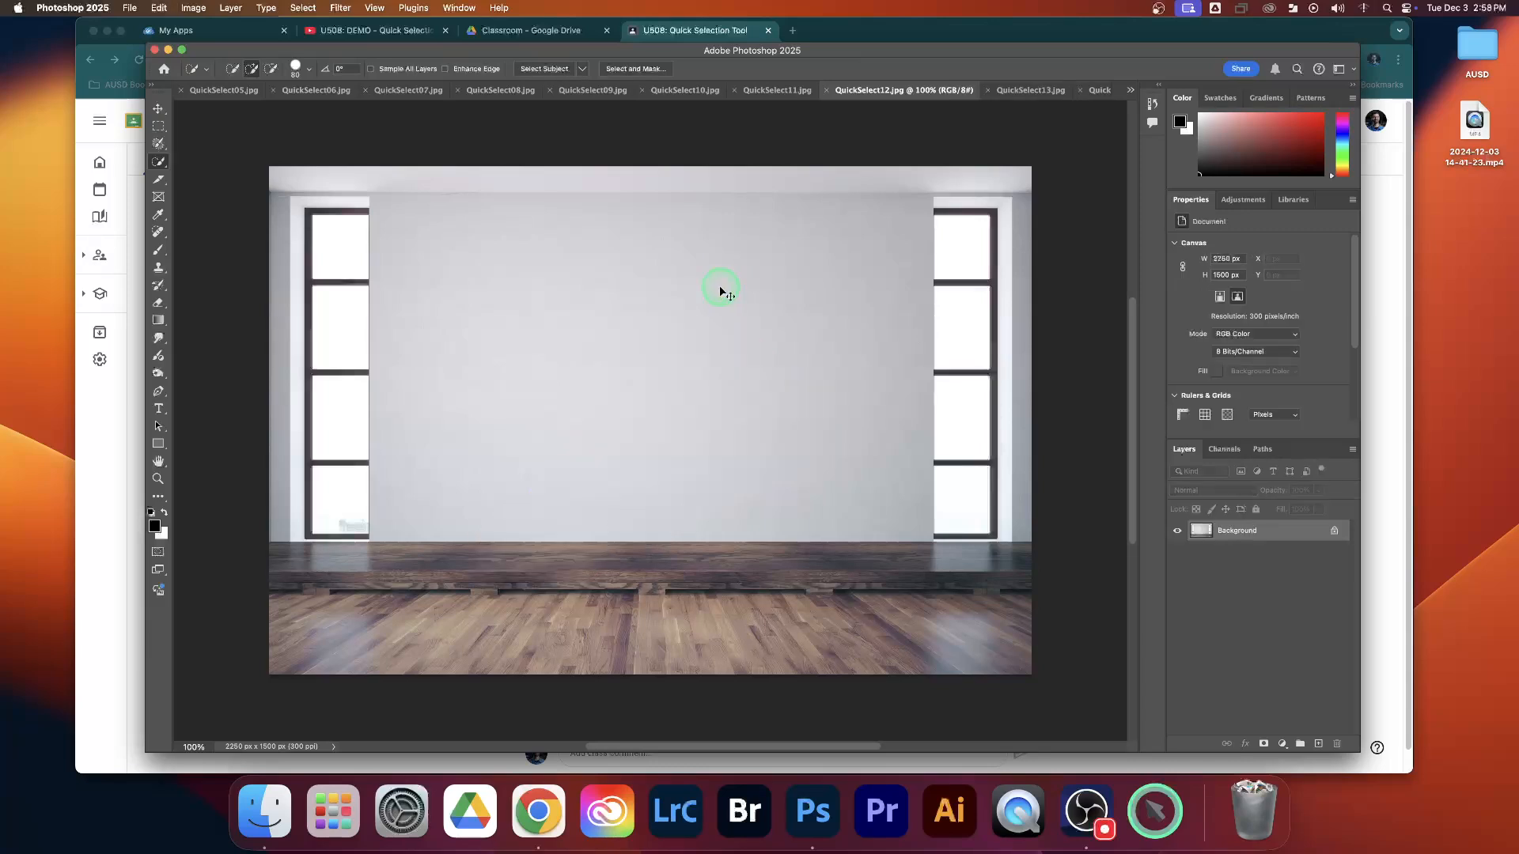
Subtract the white gap inside the sneaker's heel loop in QuickSelect05 from the selection, using a smaller Quick Selection brush.
left_click(224, 92)
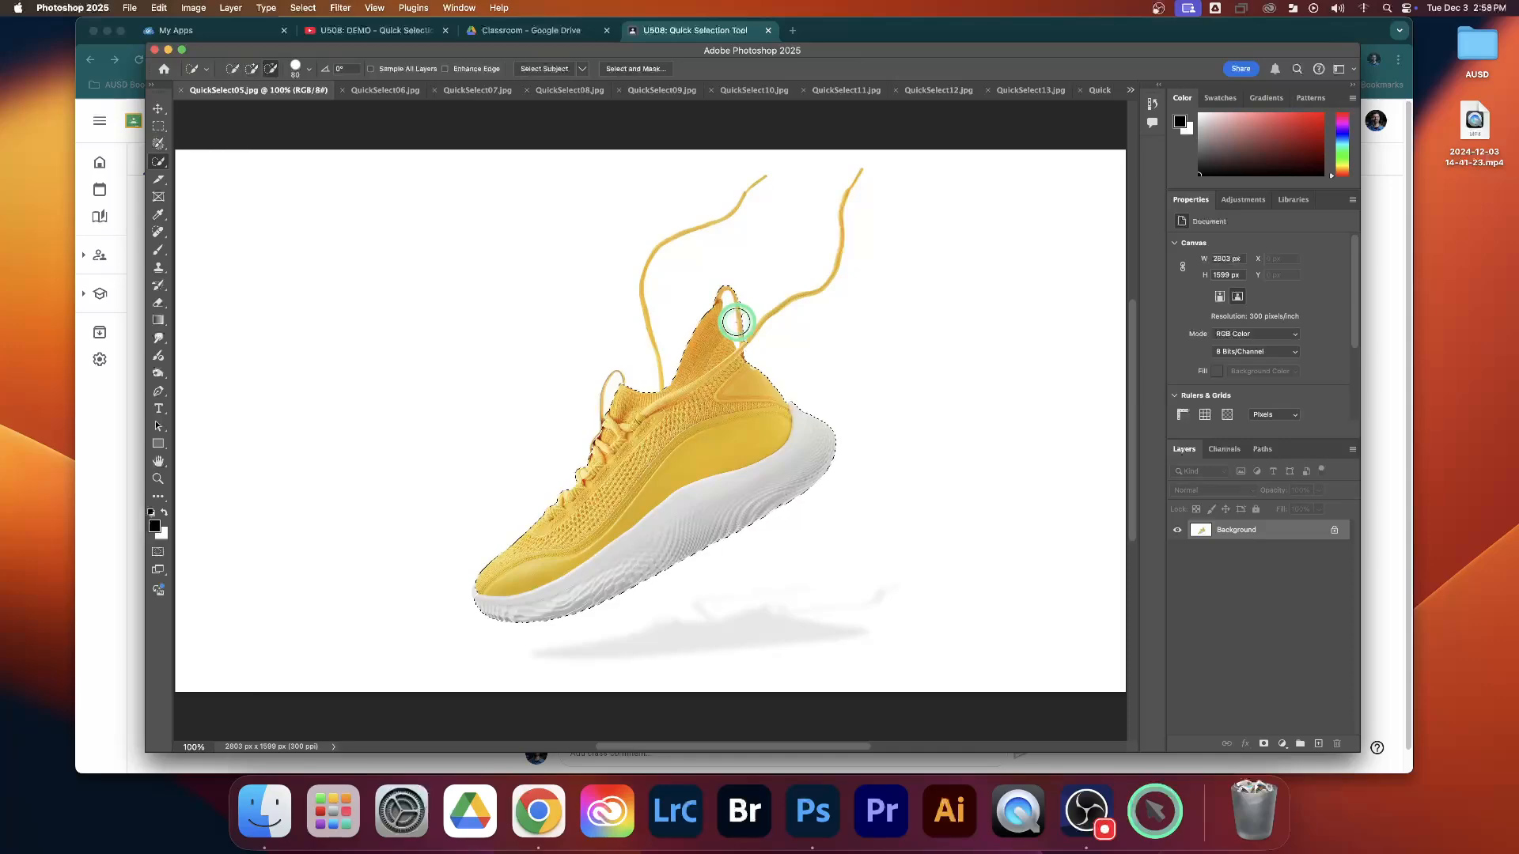
scroll(735, 322, "up", 8)
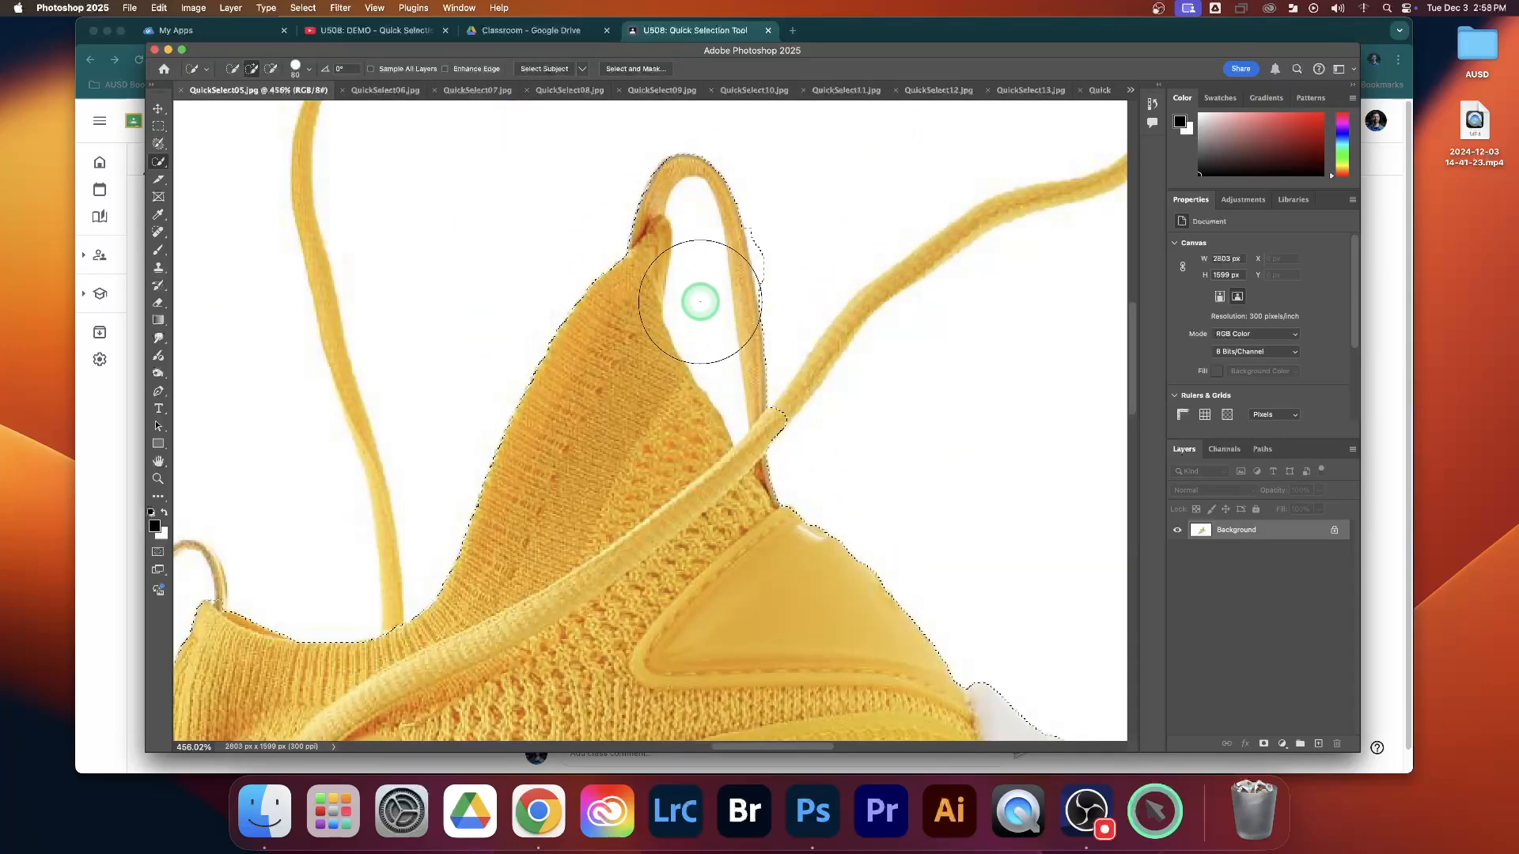
key("bracketleft")
key("bracketleft")
key("bracketleft")
key("bracketleft")
key("bracketleft")
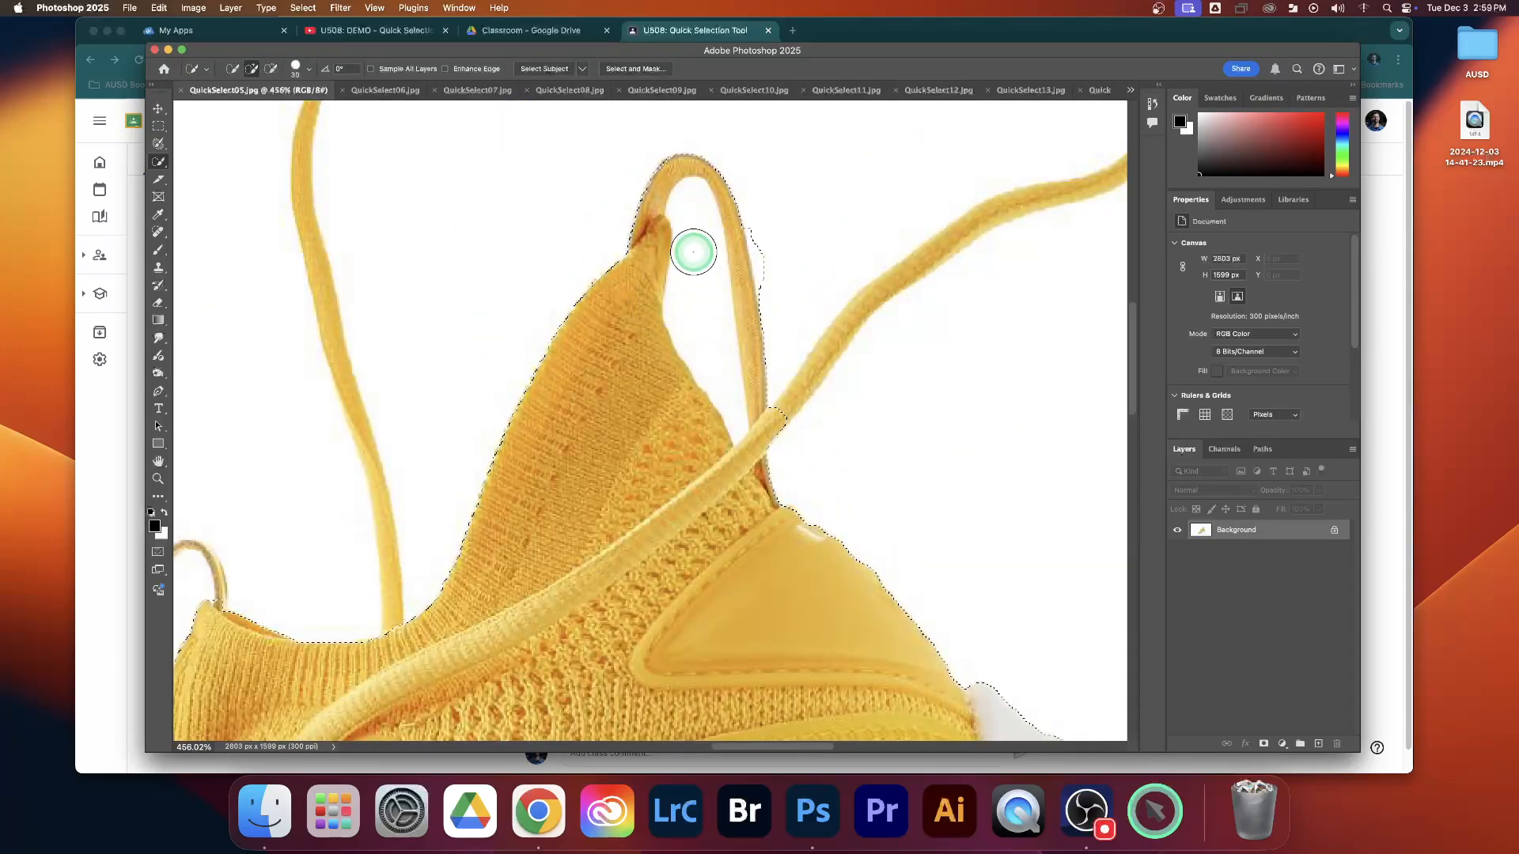
key("alt")
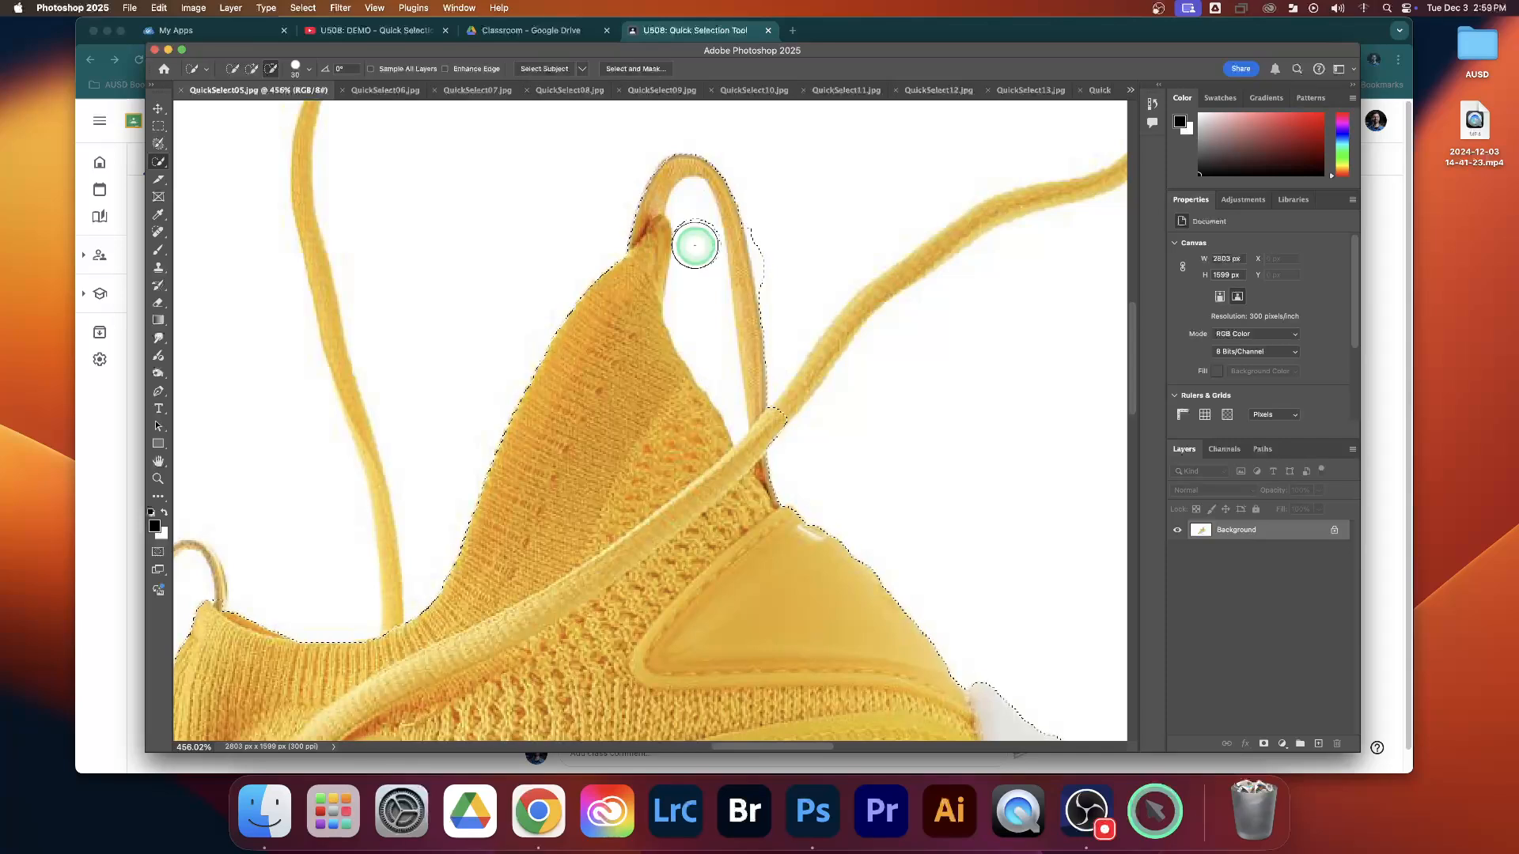
mouse_move(696, 228)
left_mouse_down()
mouse_move(713, 361)
mouse_move(690, 280)
left_mouse_up()
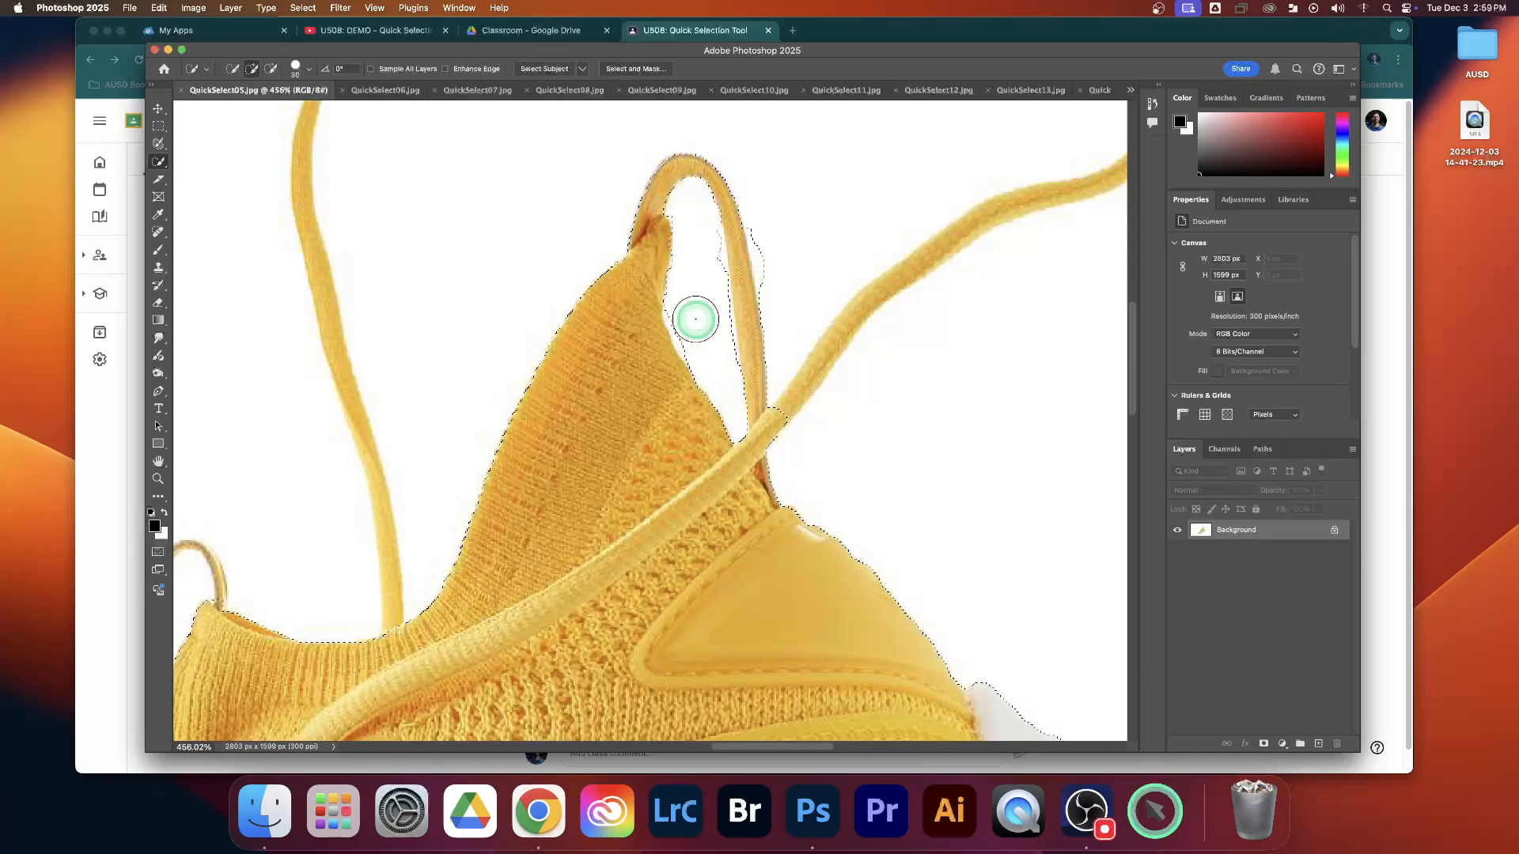
scroll(696, 319, "down", 5)
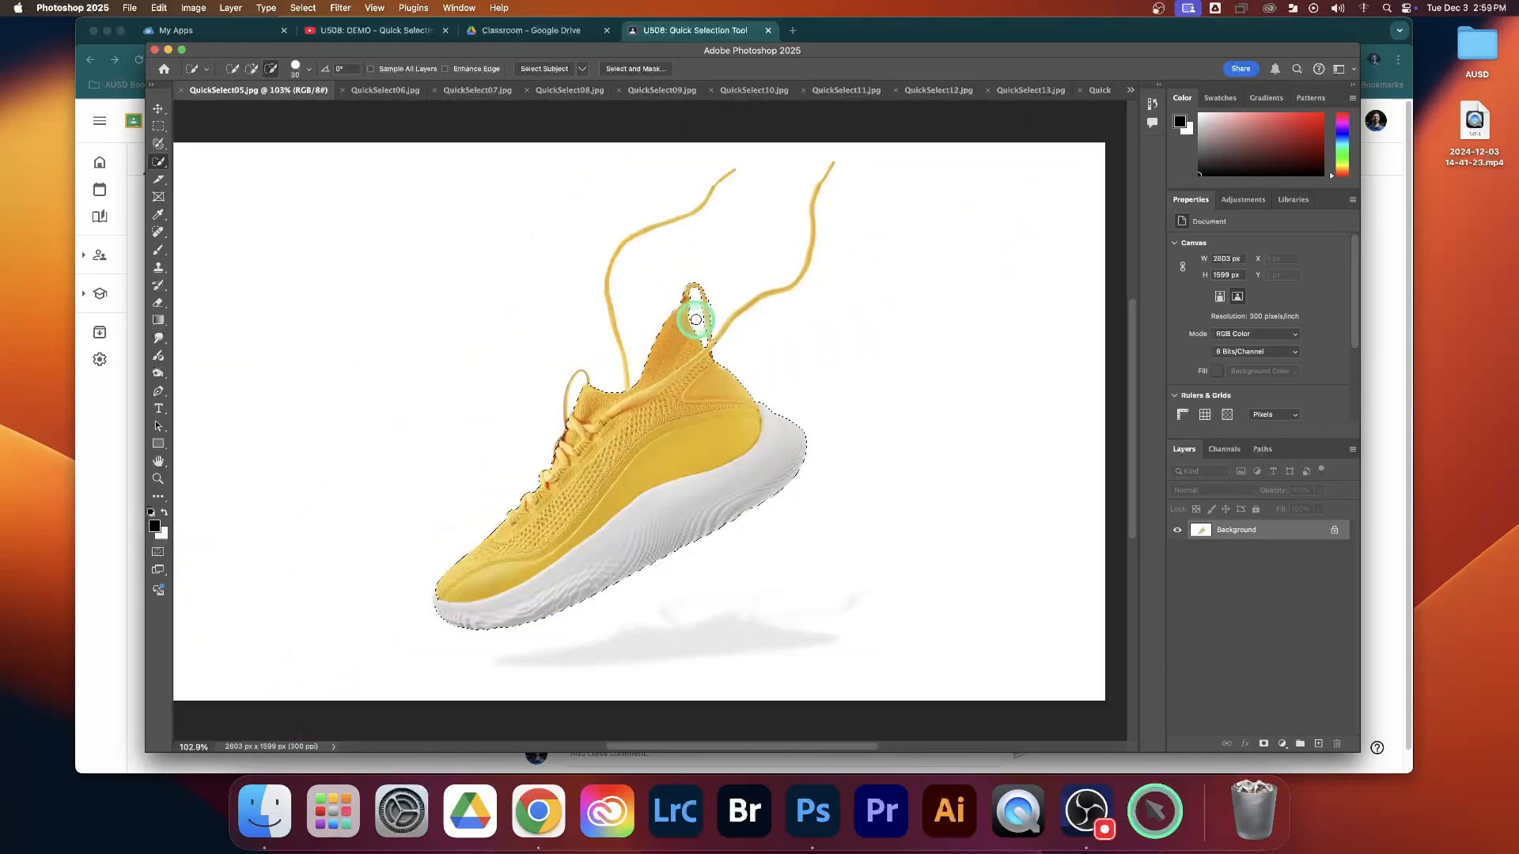
Review the selected duck in QuickSelect01 and the finished duck composite on the brick wall in QuickSelect02.
left_click(864, 88)
left_click(220, 94)
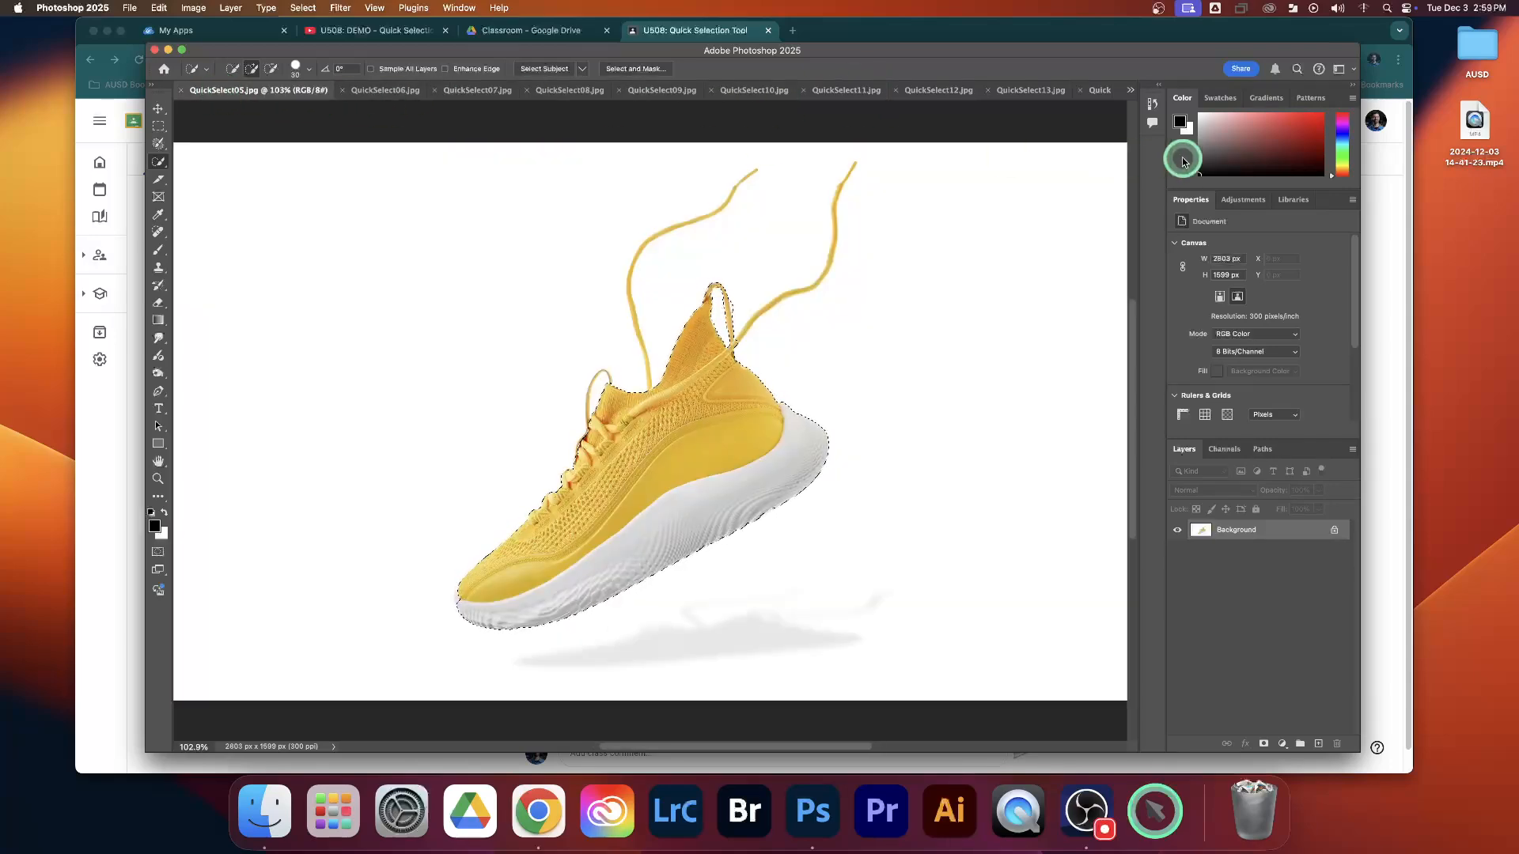
left_click(1129, 89)
left_click(1126, 108)
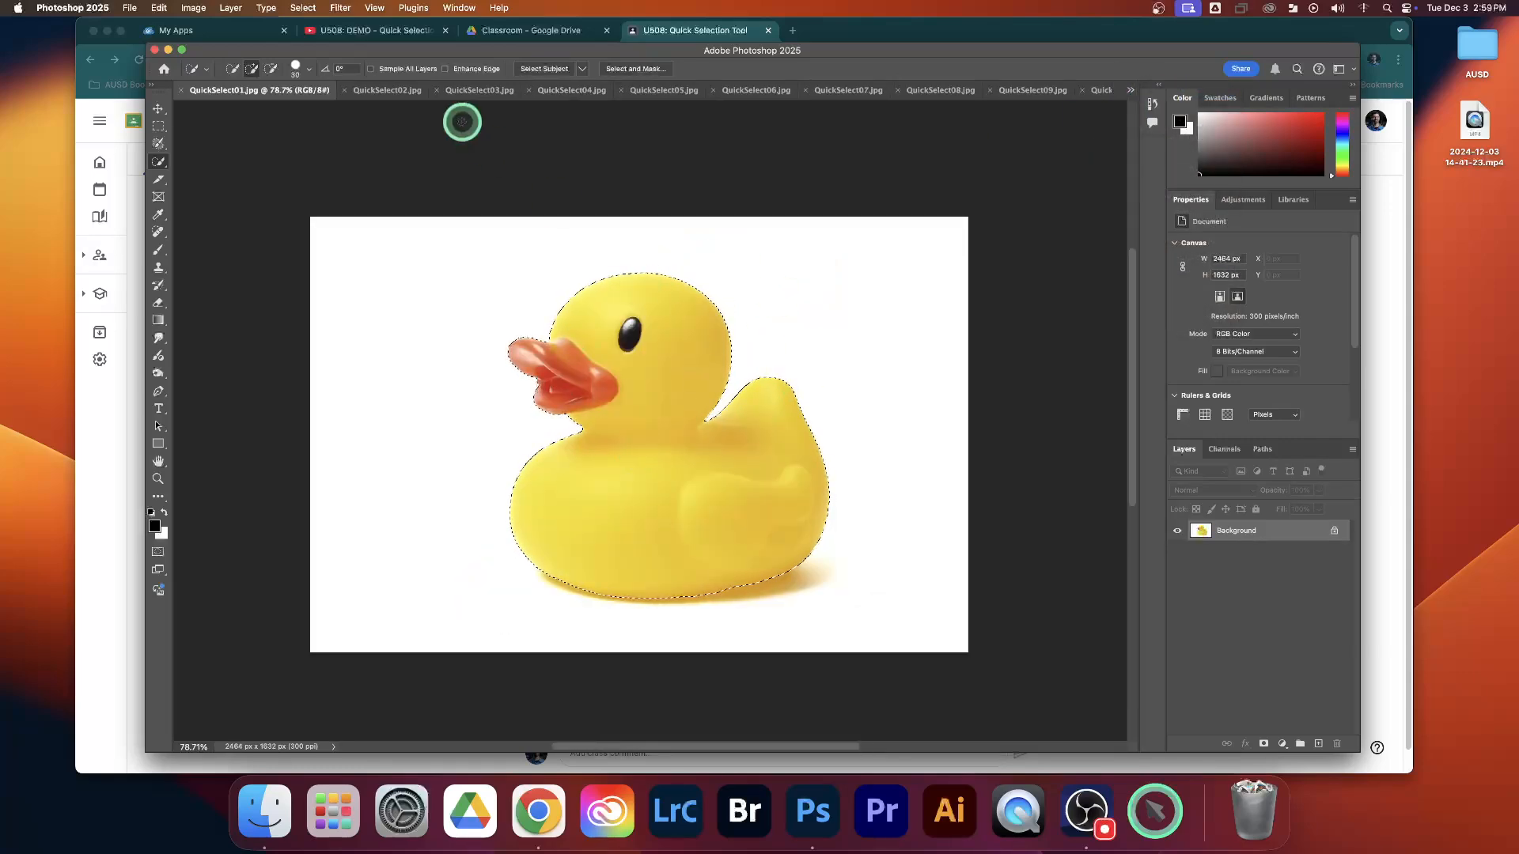
left_click(369, 90)
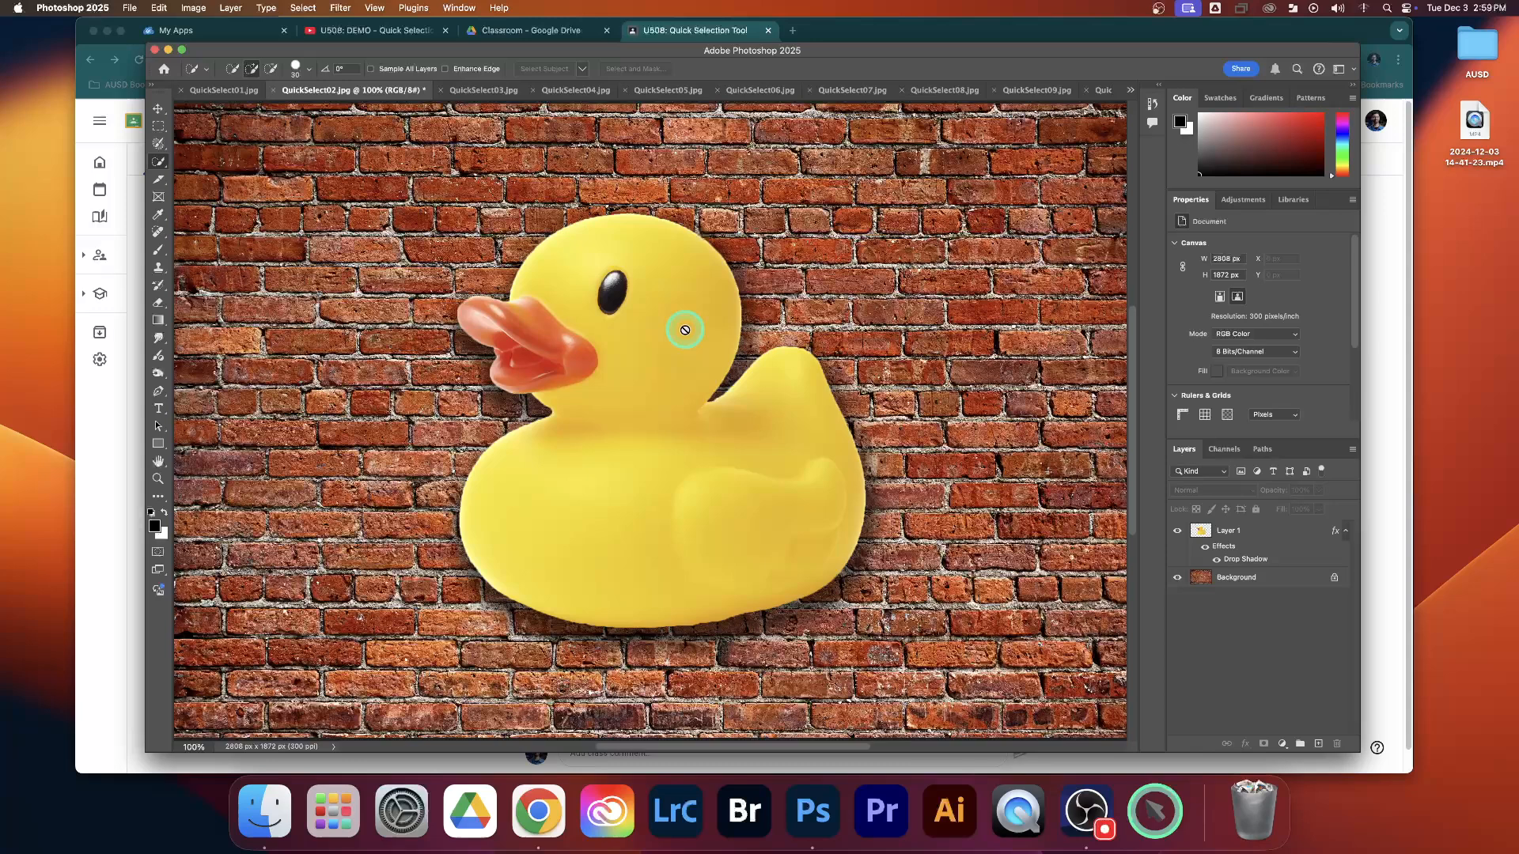